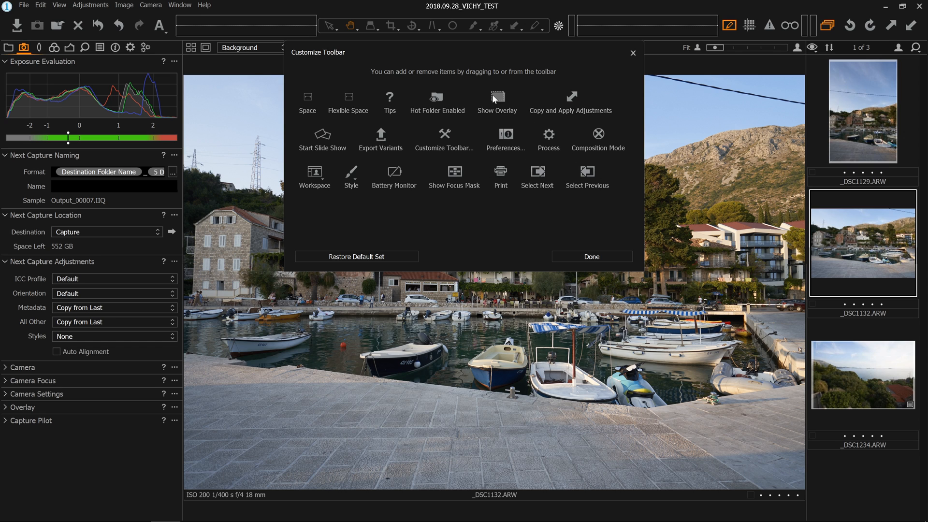
Add the Show Overlay and Show Focus Mask tools to the toolbar and finish customizing it
drag(495, 99, 809, 25)
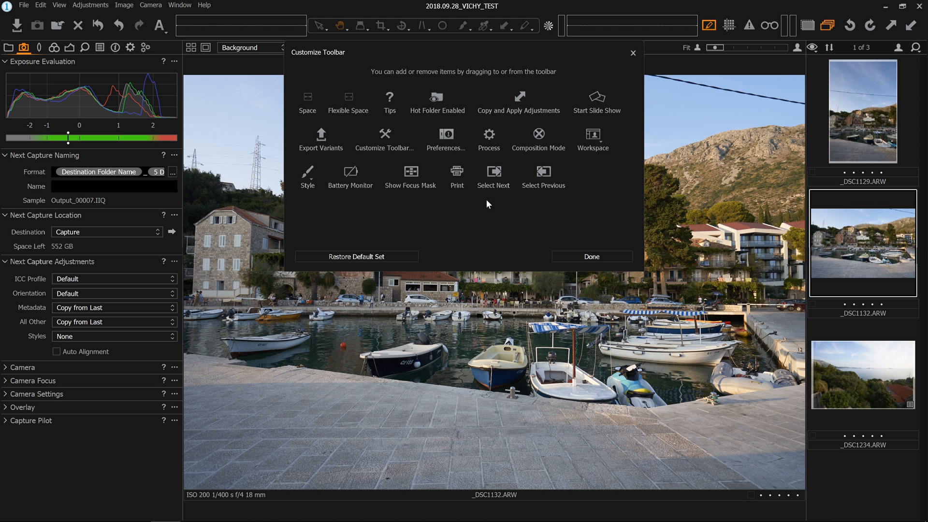
drag(406, 169, 797, 39)
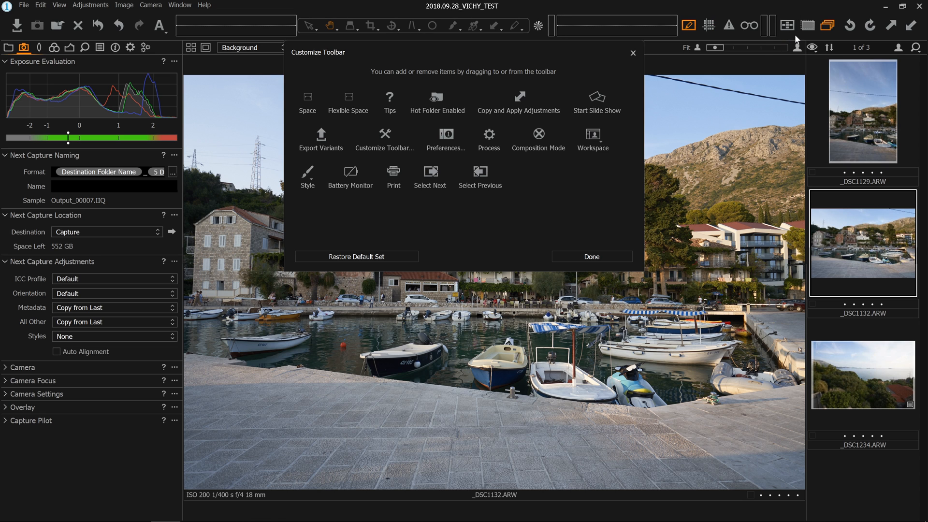
click(633, 52)
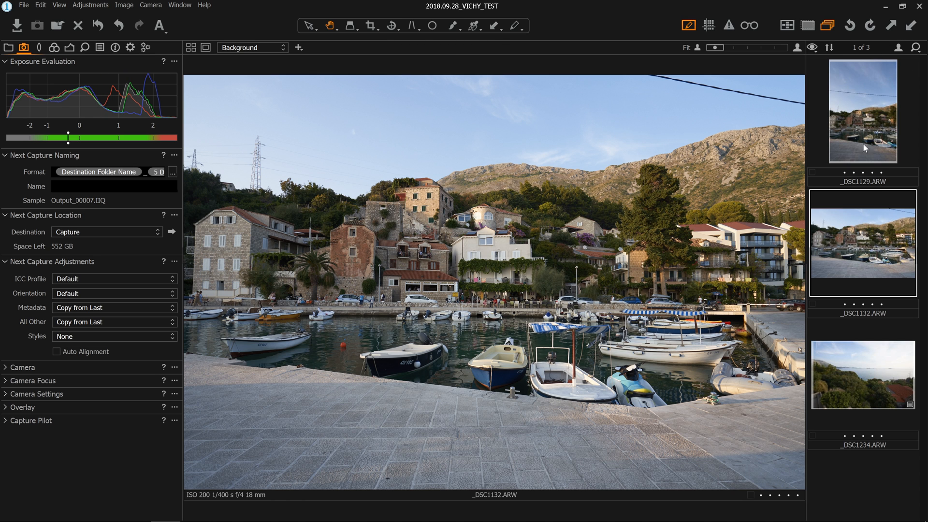
Rotate the _DSC1132.ARW photo a quarter turn each way and return it to its original orientation
click(863, 184)
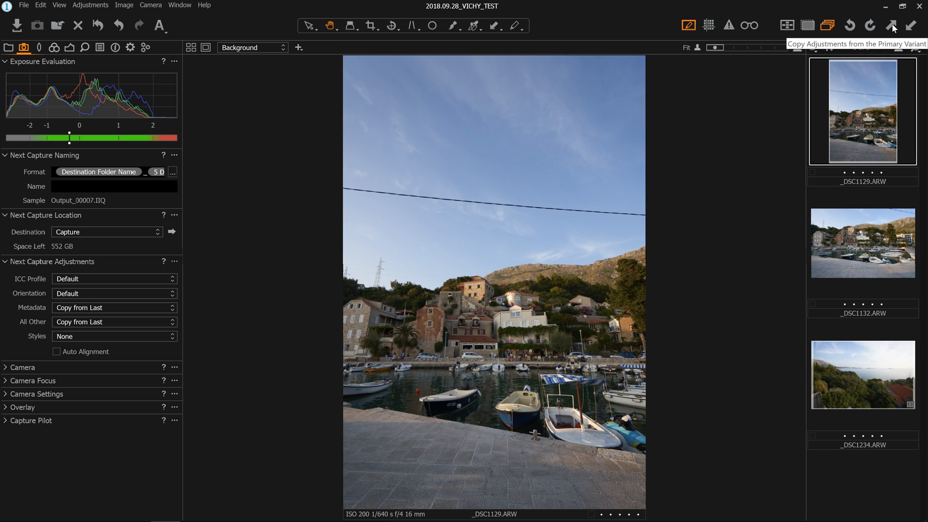
key(Down)
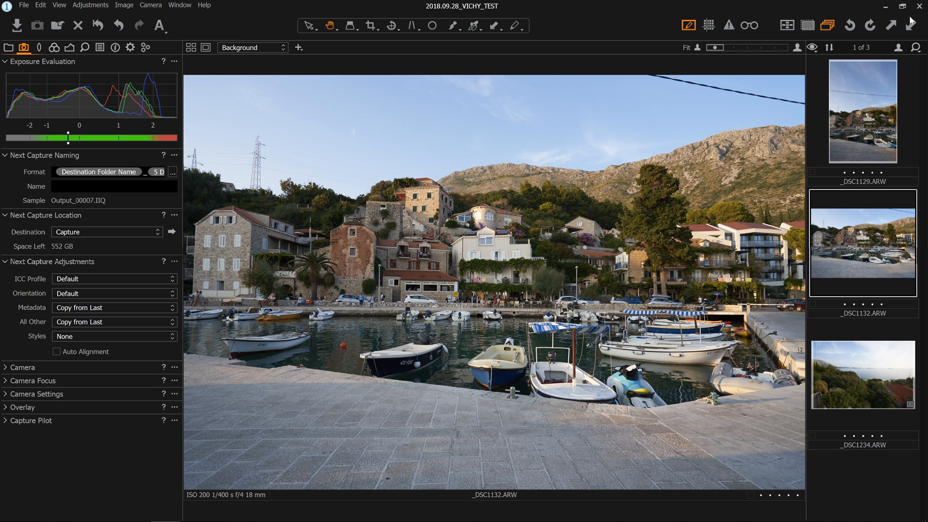
click(870, 28)
click(849, 27)
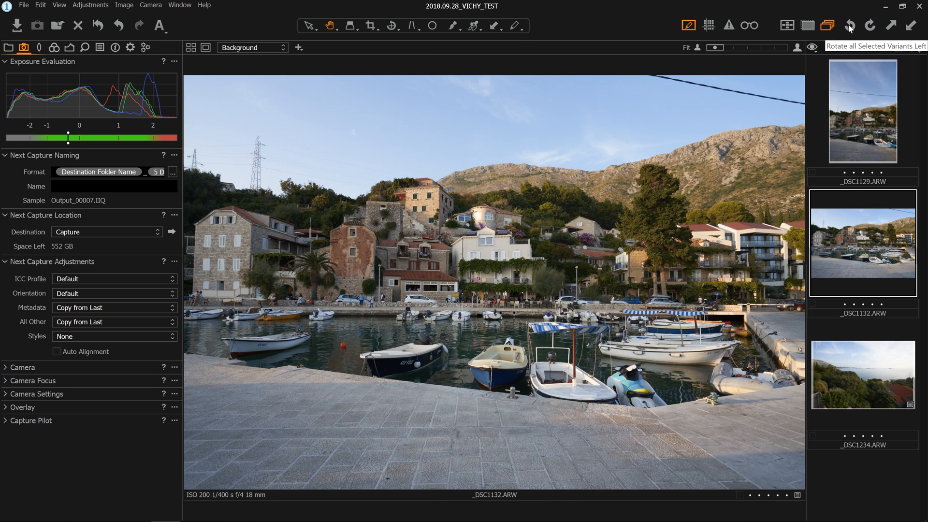
click(849, 27)
click(869, 27)
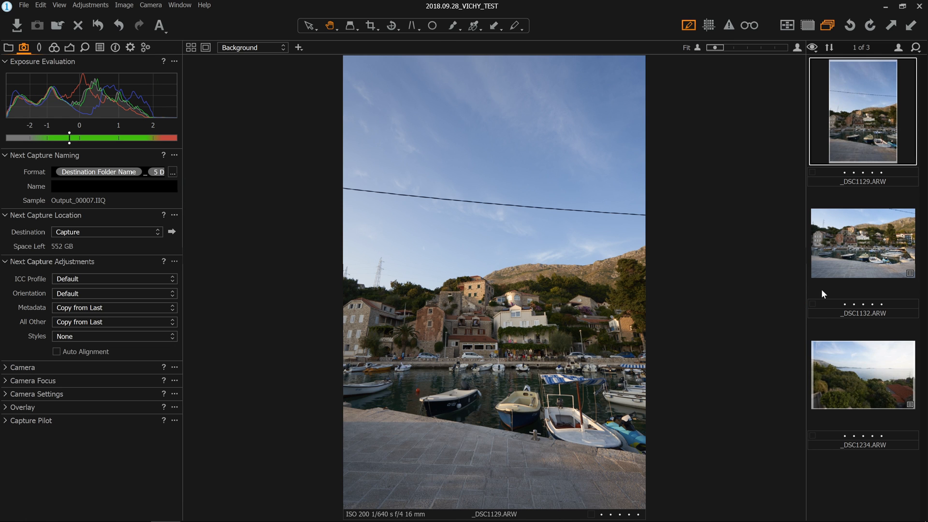
Select all three photos and switch the primary variant among them, ending on _DSC1234.ARW
shift+click(866, 378)
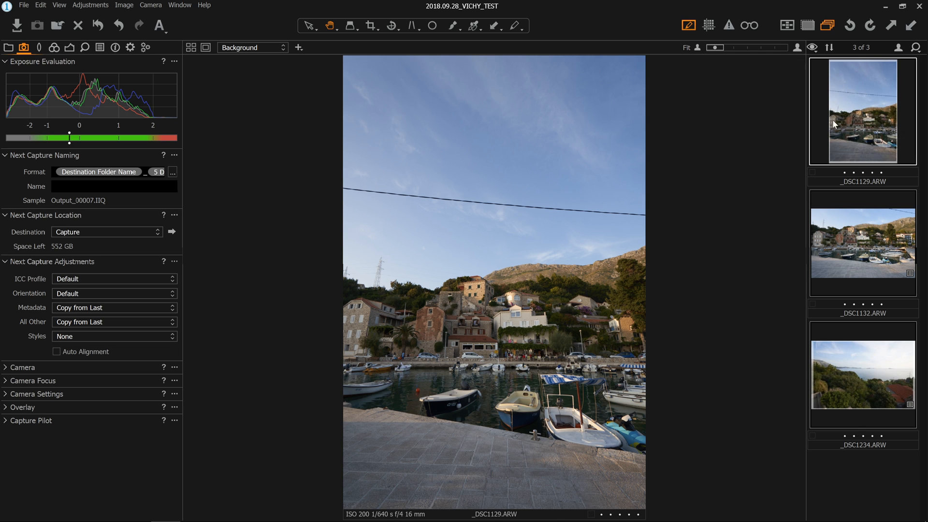
click(868, 239)
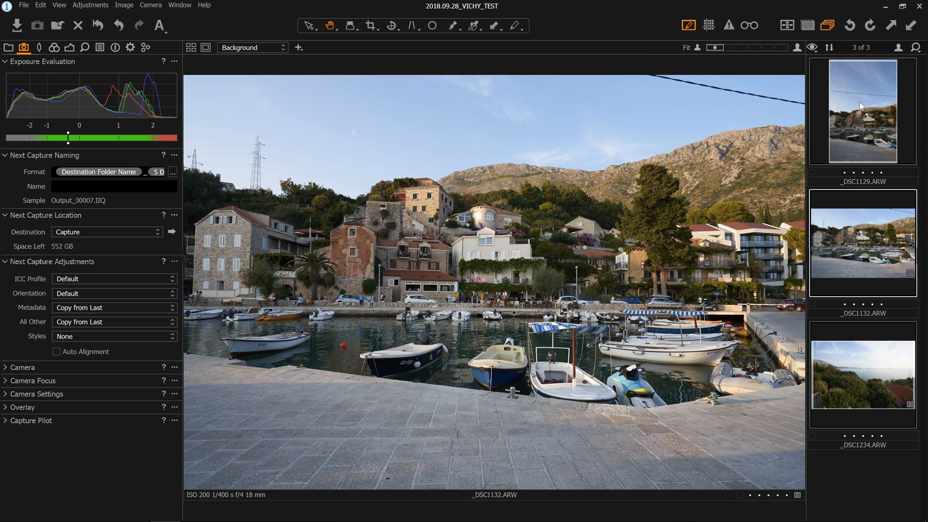
click(857, 93)
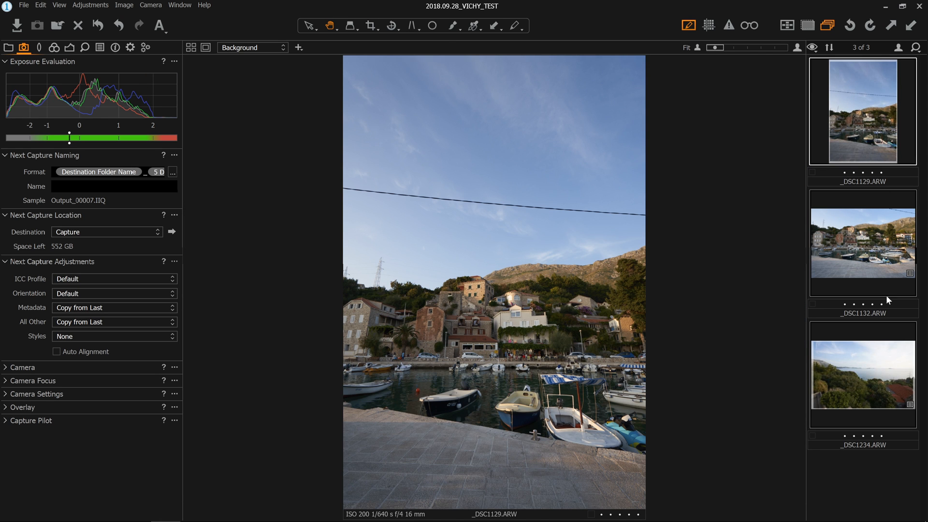
click(857, 378)
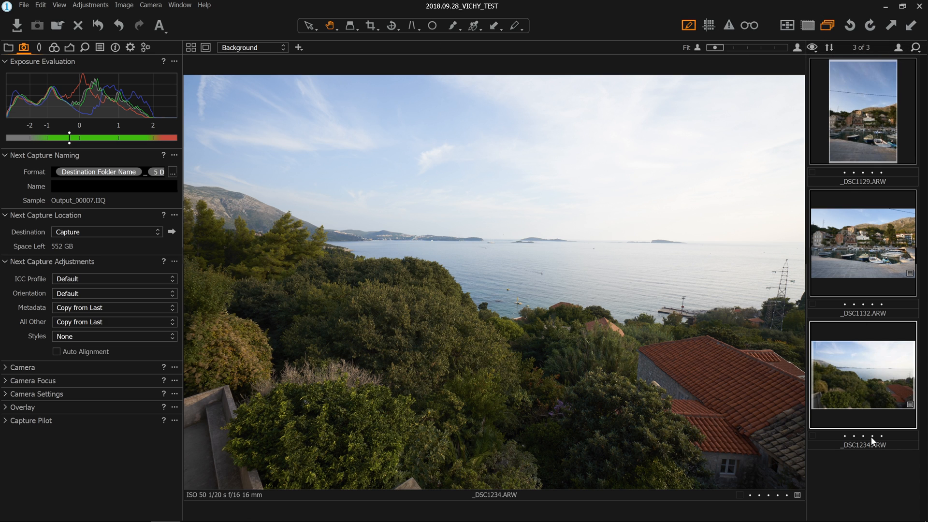
Toggle editing of all selected variants off and on, with _DSC1132.ARW as the primary variant
click(830, 33)
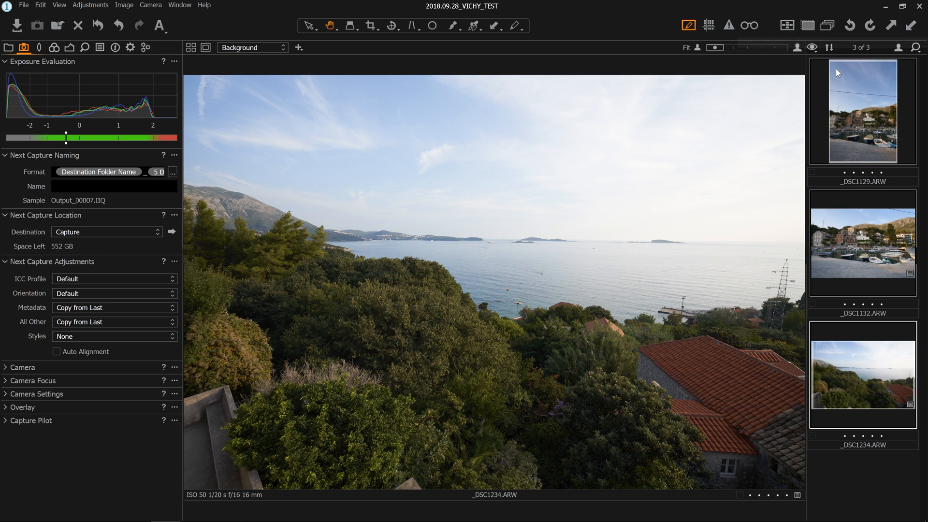
click(830, 27)
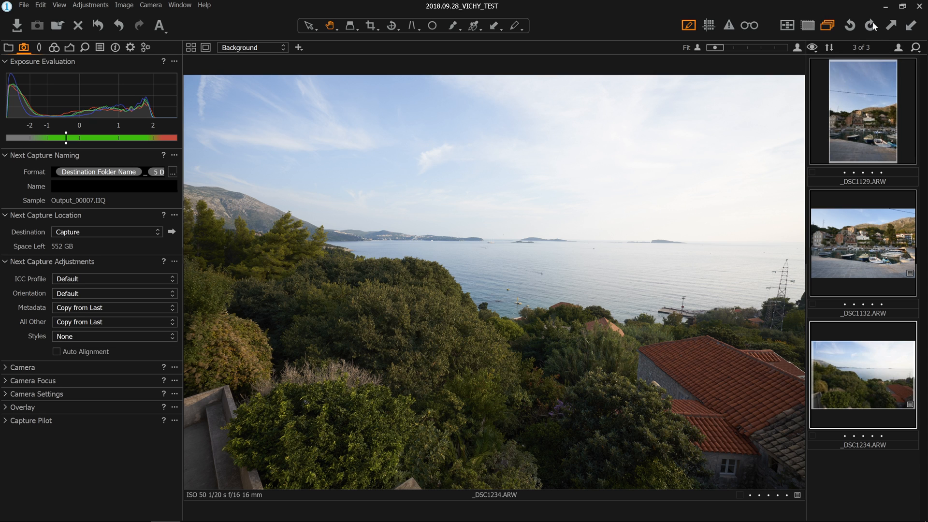
click(827, 26)
click(853, 240)
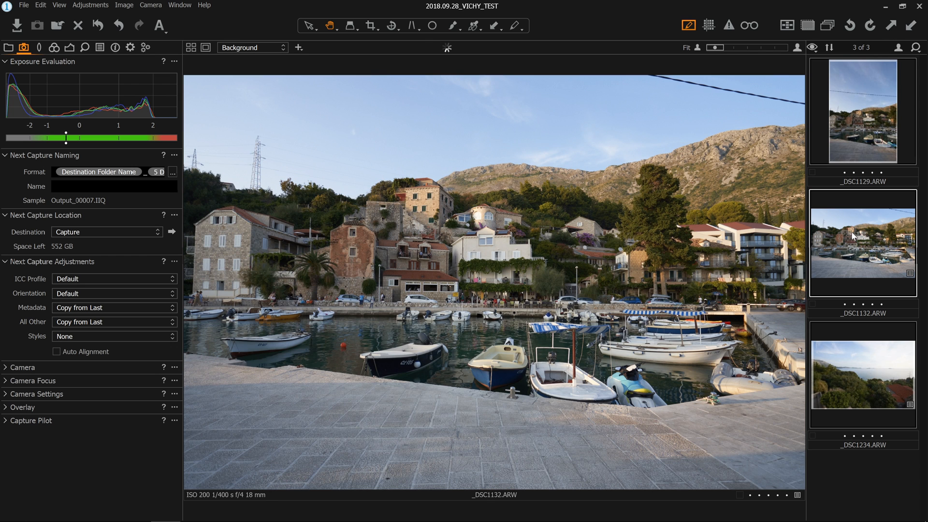
click(830, 28)
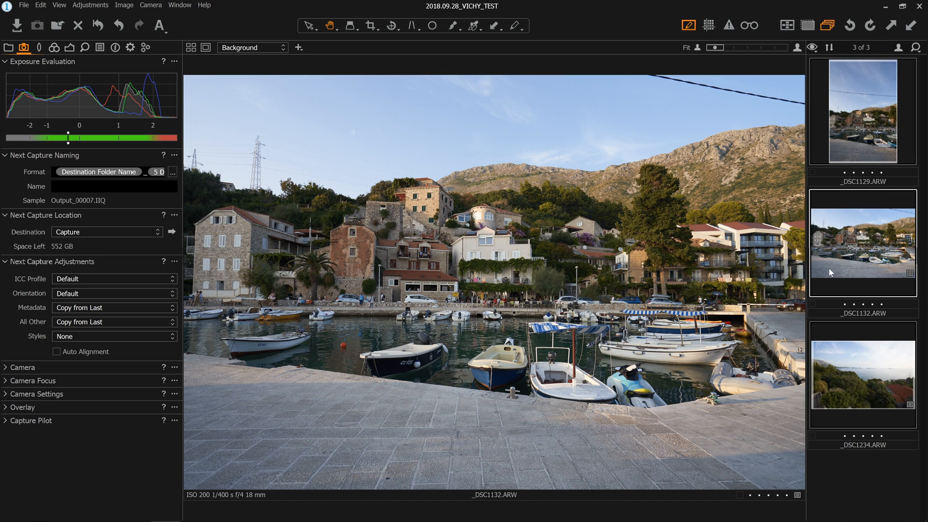
Clear the multiple selection, select only _DSC1129.ARW and toggle the overlay until it is shown on the photo
click(820, 129)
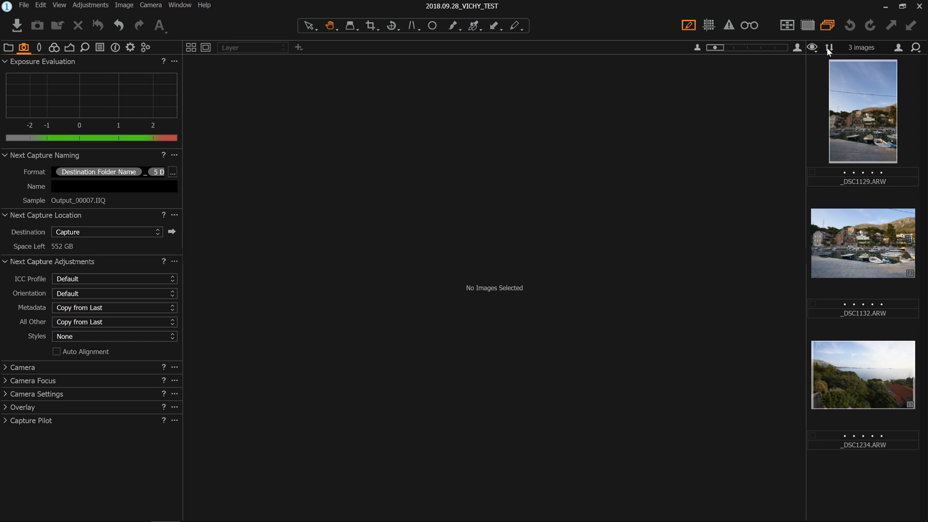
click(812, 28)
click(845, 125)
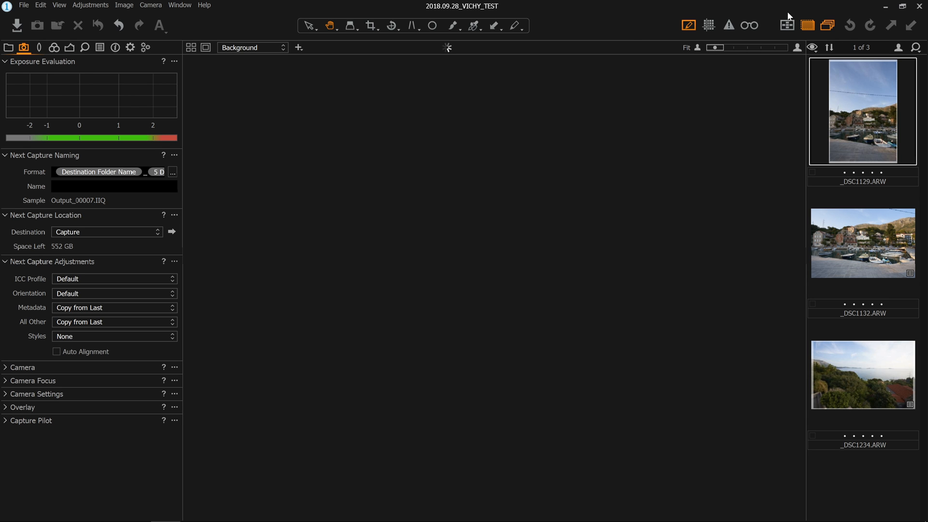
click(807, 26)
click(807, 27)
click(808, 27)
click(808, 27)
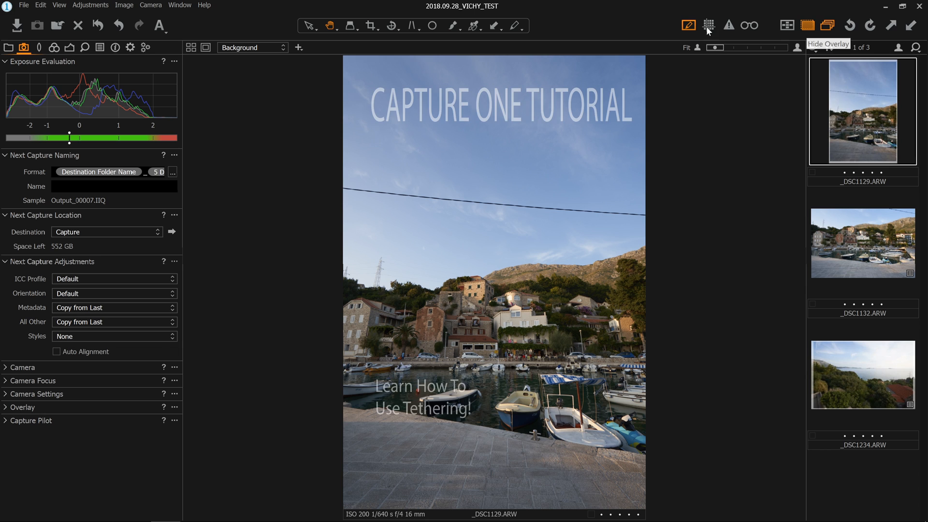
Expand the Overlay tool settings and toggle the overlay until it is hidden
click(5, 407)
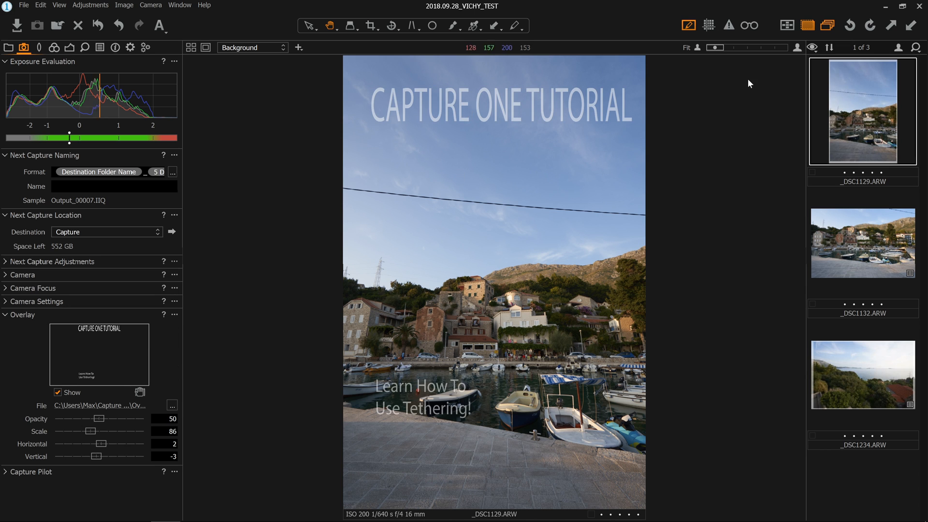
click(807, 27)
click(808, 26)
click(807, 26)
Check the sharp areas of _DSC1129.ARW with the focus mask, inspect the waterfront houses at 100%, and leave the mask hidden
click(787, 27)
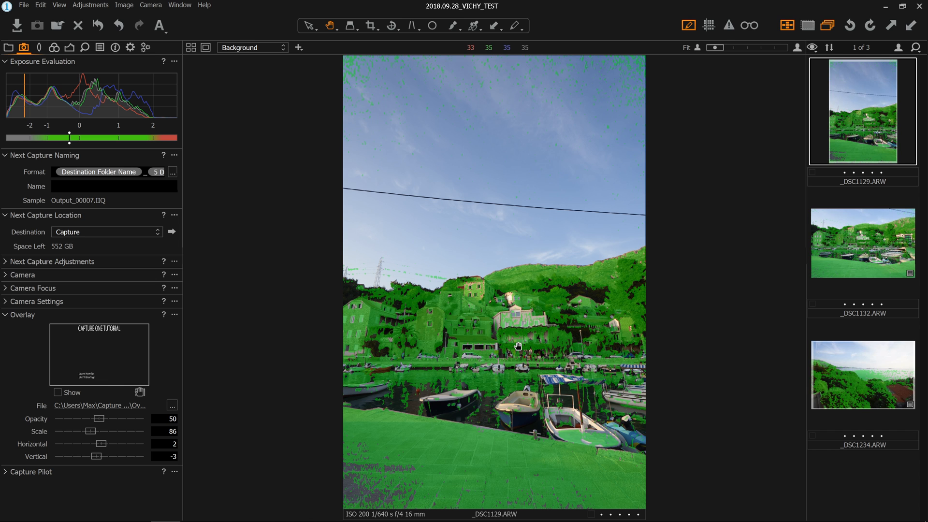
click(786, 25)
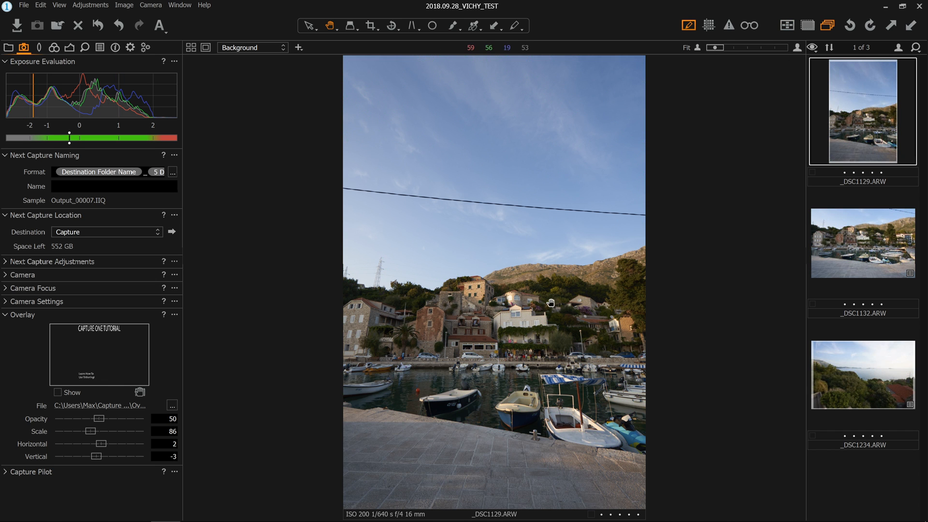
click(516, 325)
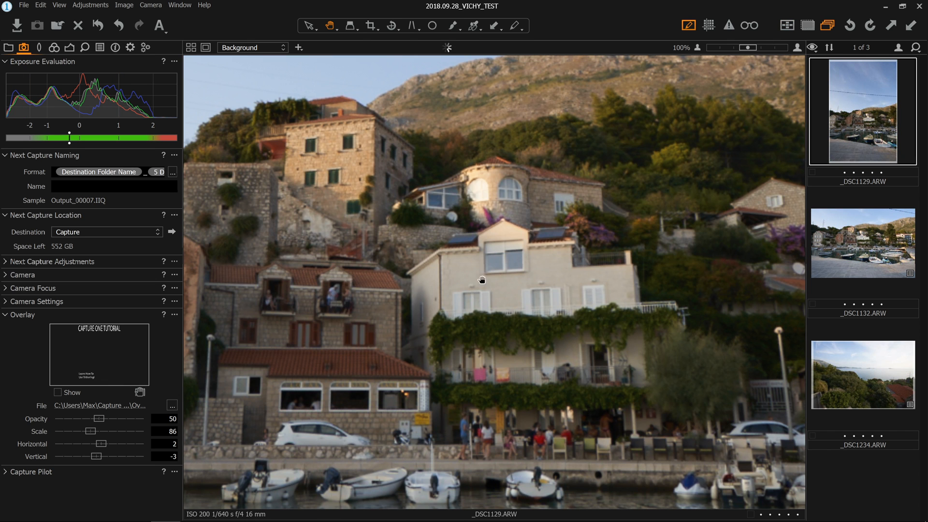
click(467, 279)
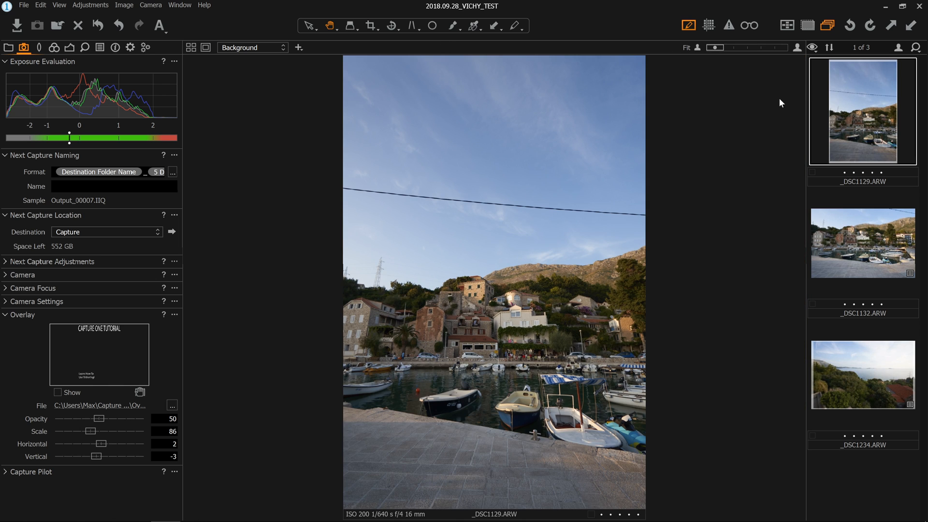
click(785, 27)
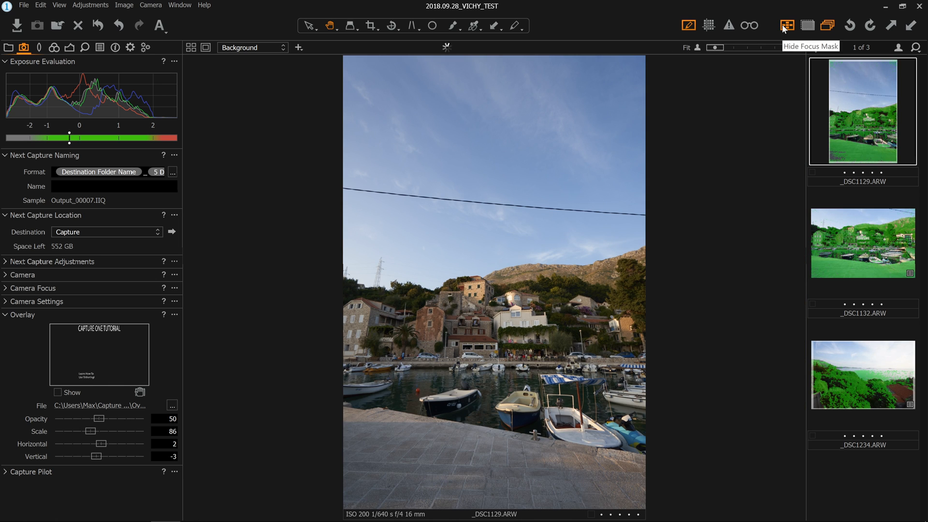
click(784, 27)
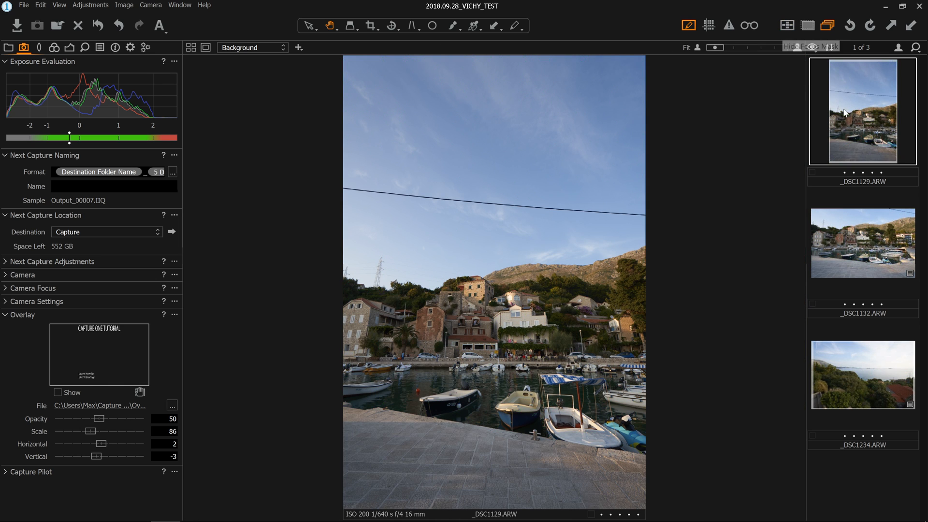
Preview the photo with recipe proofing, view the process recipe settings behind it, and turn proofing off
click(748, 29)
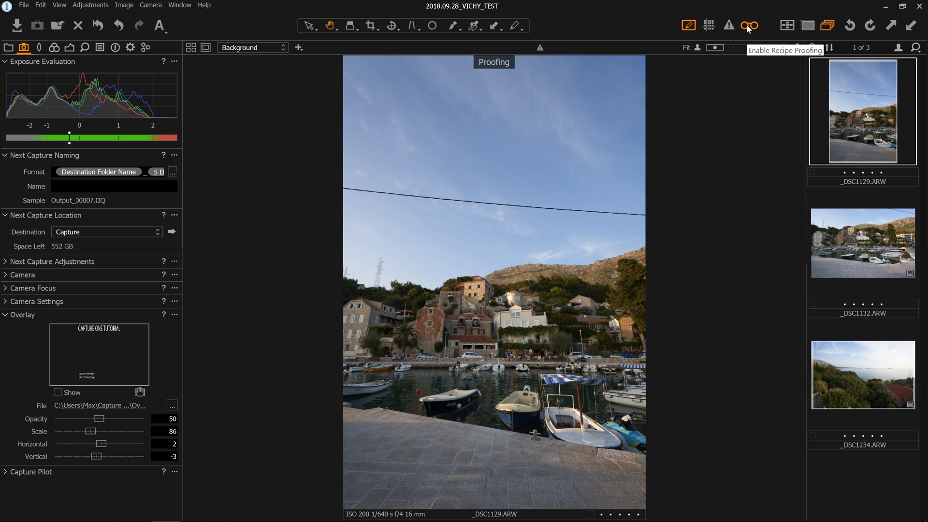
click(128, 49)
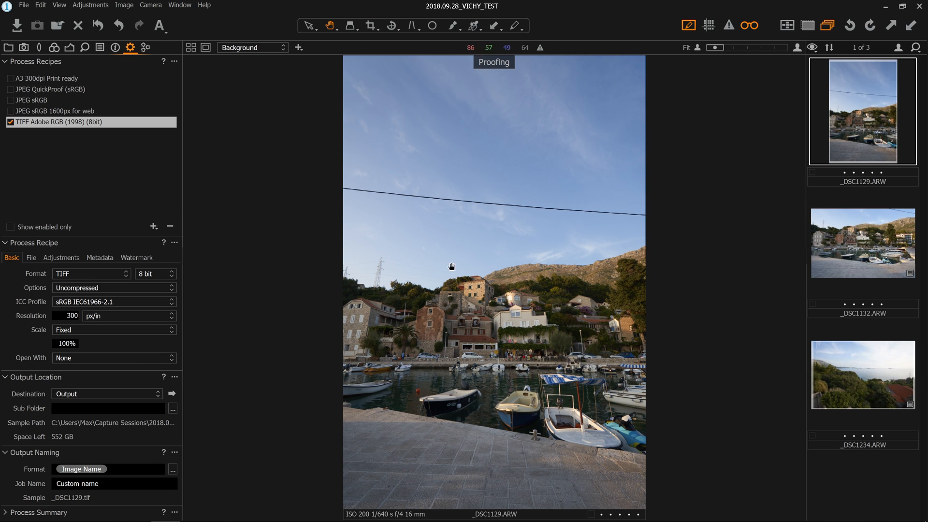
click(749, 27)
Turn on the exposure warning, inspect the dark boat at 100%, and return to the fitted view
click(728, 25)
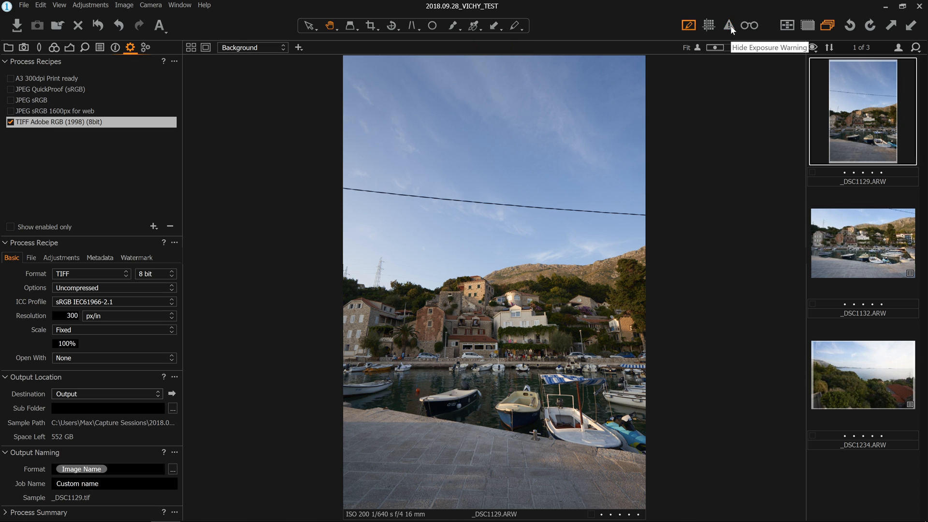
click(440, 410)
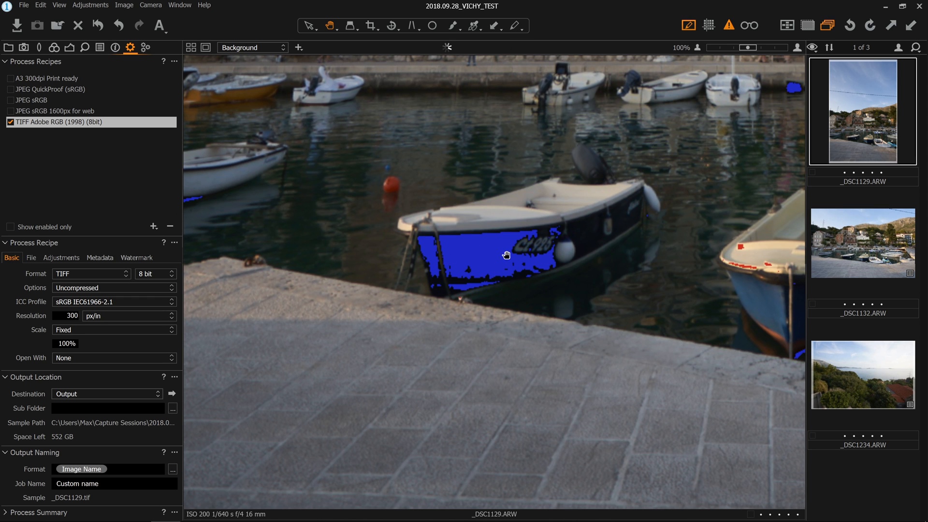
click(489, 246)
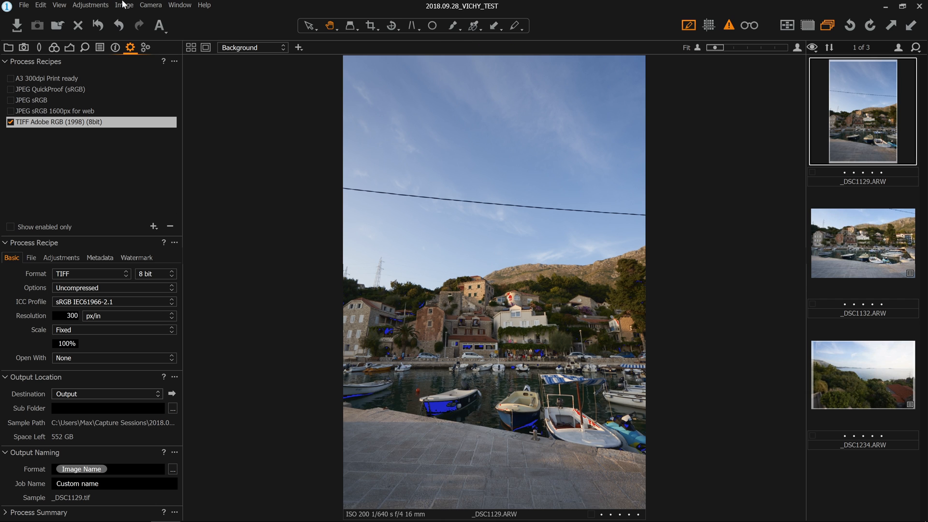
Check the exposure warning colors and thresholds in the preferences beside the photo, try the highlight threshold slider, and close the preferences
click(41, 5)
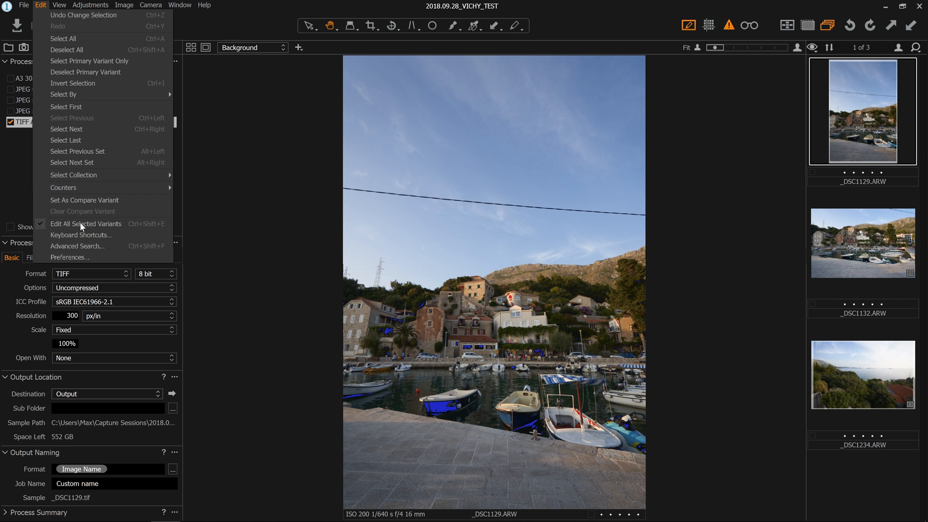
click(103, 260)
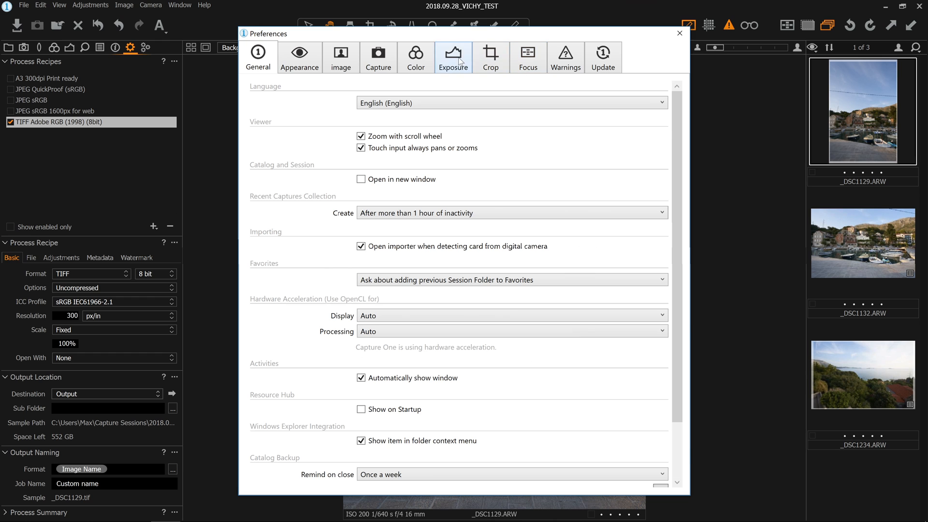
click(458, 60)
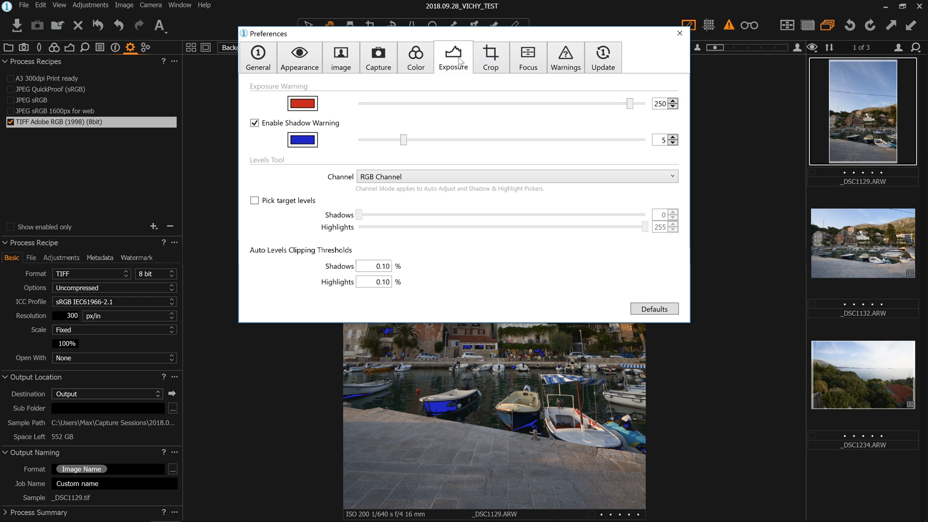
drag(556, 33, 323, 19)
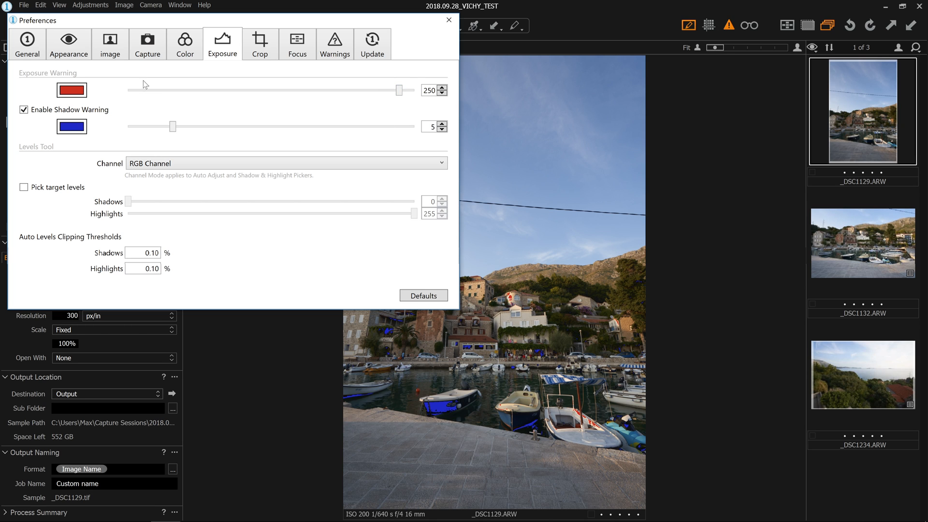
drag(407, 21, 394, 48)
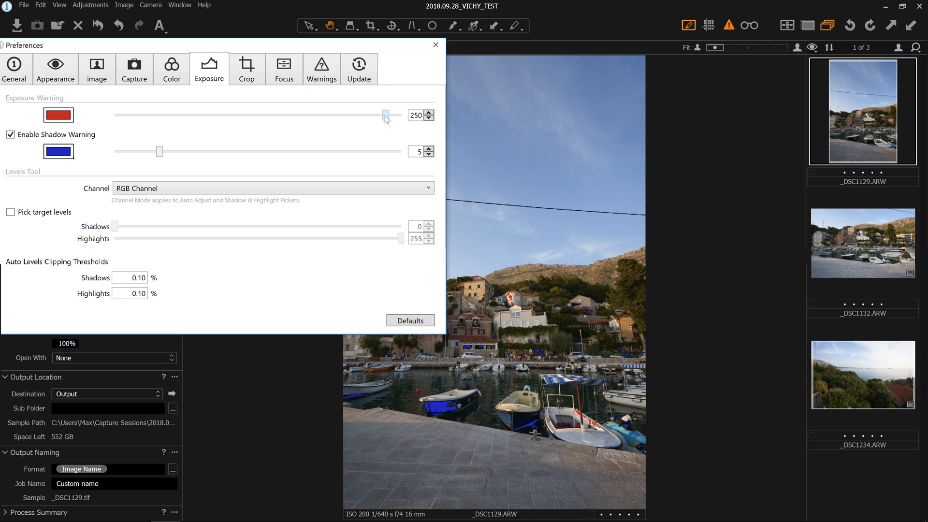
mouse_move(386, 115)
mouse_down()
mouse_move(233, 108)
mouse_move(404, 115)
mouse_move(390, 114)
mouse_up()
click(435, 44)
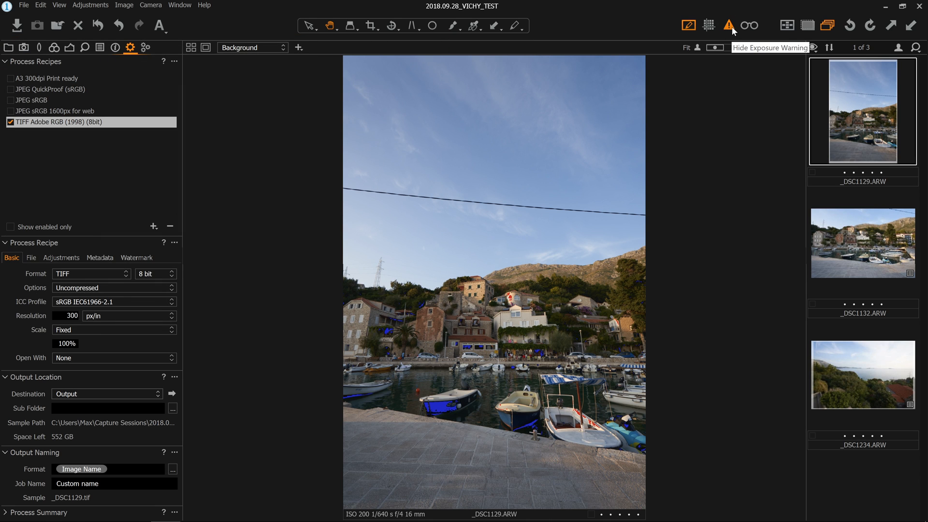
Show the grid and guides on the photo and shift the vertical guide closer to the image center
click(706, 27)
click(706, 26)
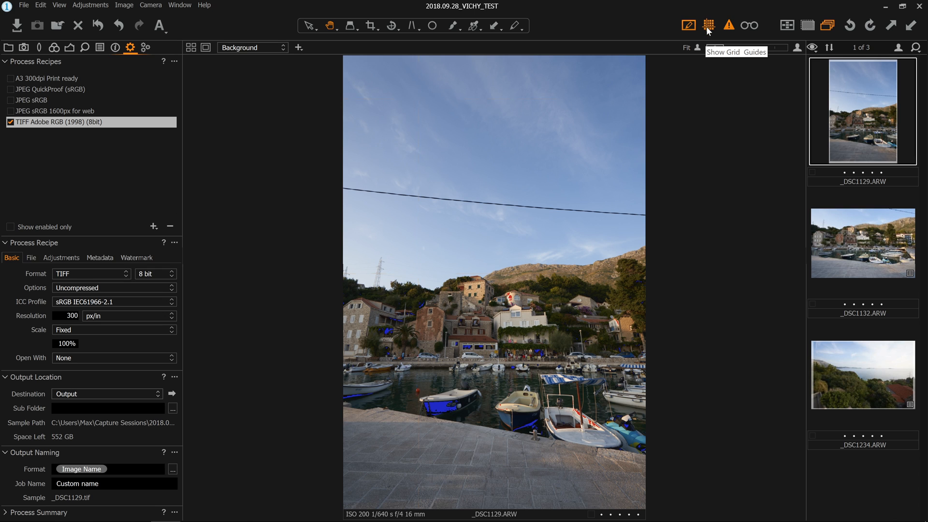
drag(417, 153, 451, 167)
click(450, 142)
Set the crop grid to show When Grid & Guides On and test the grid and guides display on the photo
key(ctrl+k)
drag(520, 117, 292, 25)
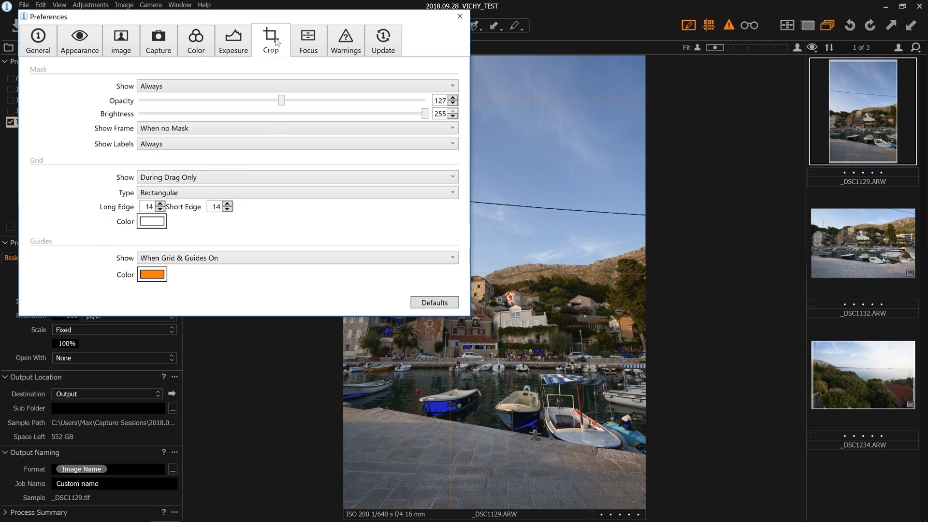
click(172, 176)
click(183, 191)
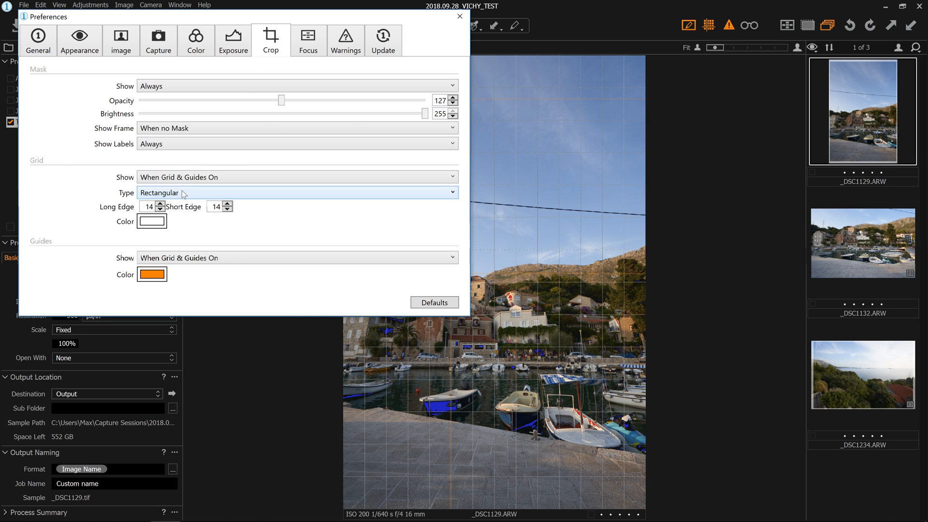
click(459, 17)
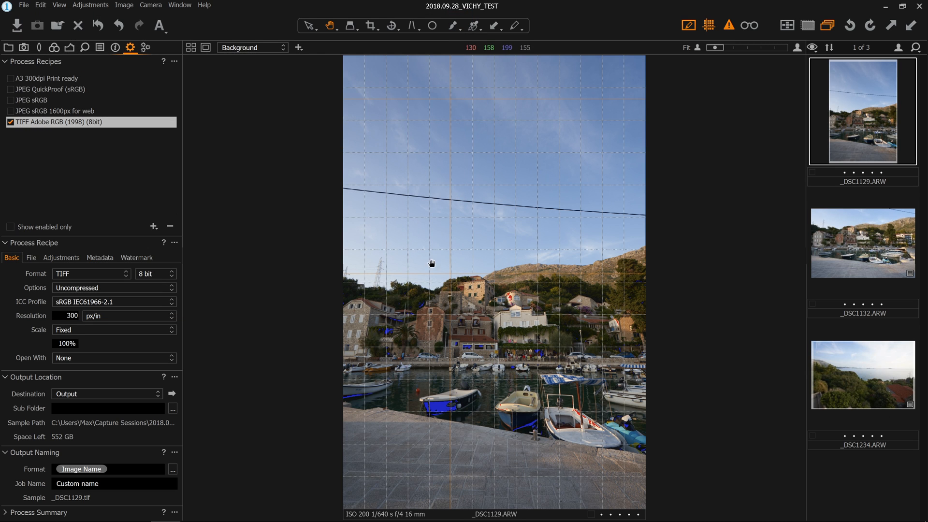
click(712, 24)
click(712, 23)
Set the rectangular crop grid to 19 divisions on the long edge and 8 on the short edge in the preferences
key(ctrl+k)
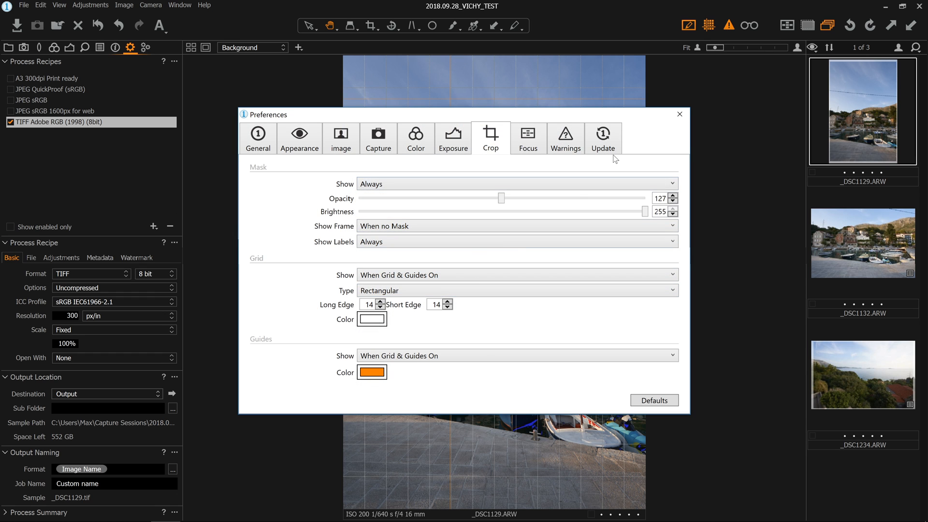
drag(632, 115, 368, 102)
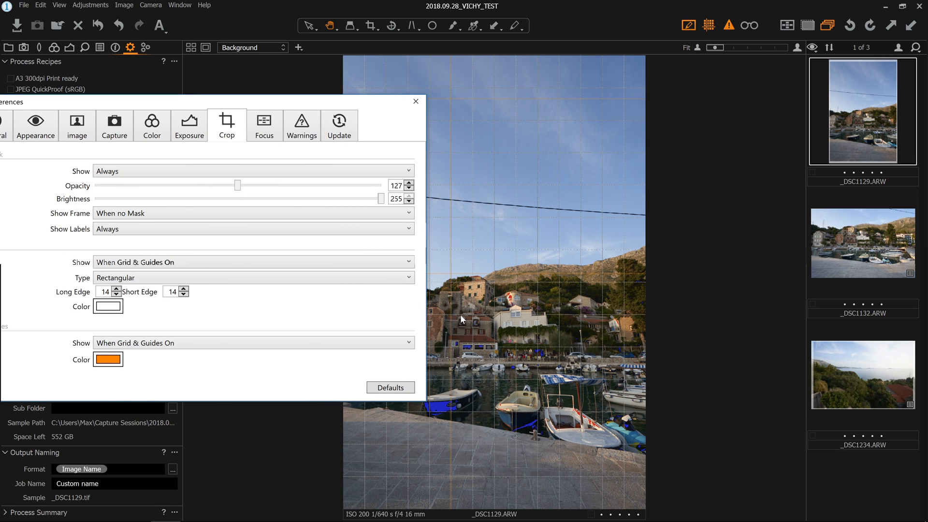
click(116, 289)
click(116, 289)
click(116, 289)
click(116, 289)
click(116, 288)
click(184, 295)
click(183, 294)
click(184, 294)
click(184, 294)
click(183, 294)
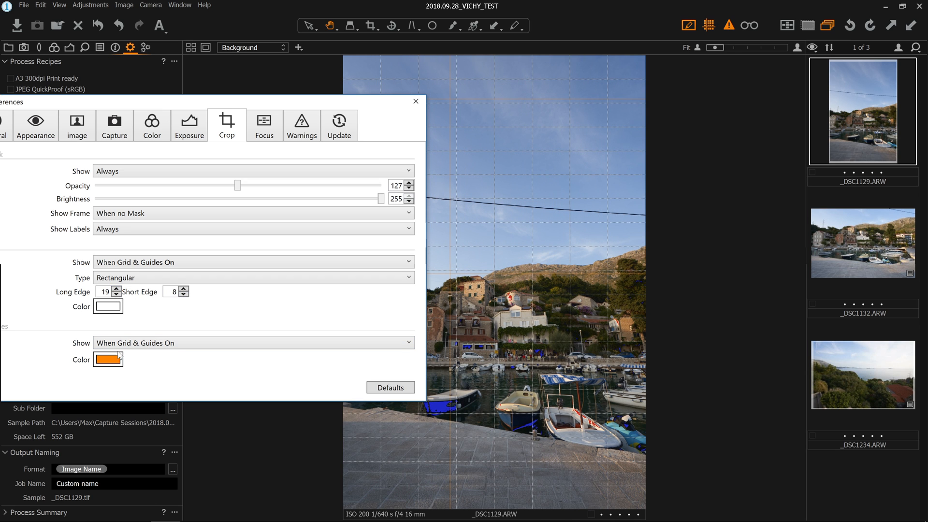
click(416, 101)
Reposition the vertical guide toward the photo's left edge, then add a horizontal guide and move it down to the quay
drag(447, 159, 436, 216)
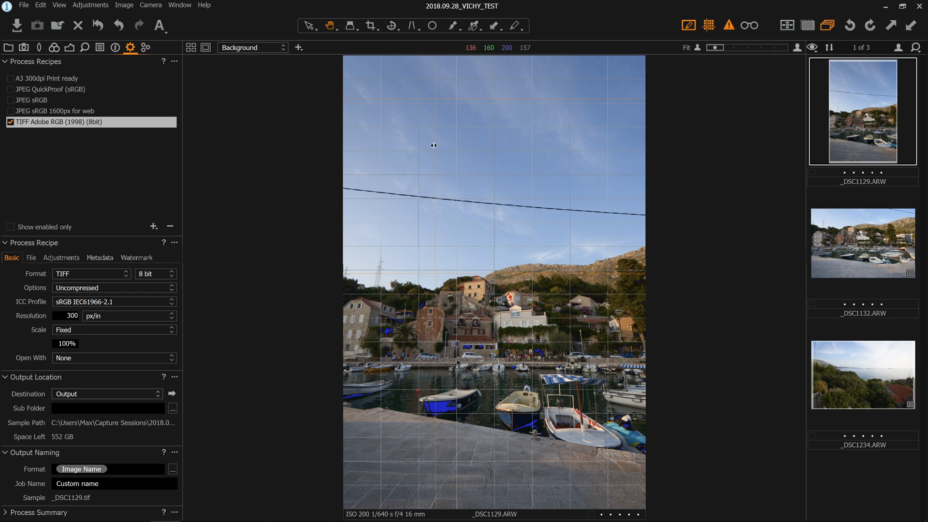
drag(436, 162, 398, 175)
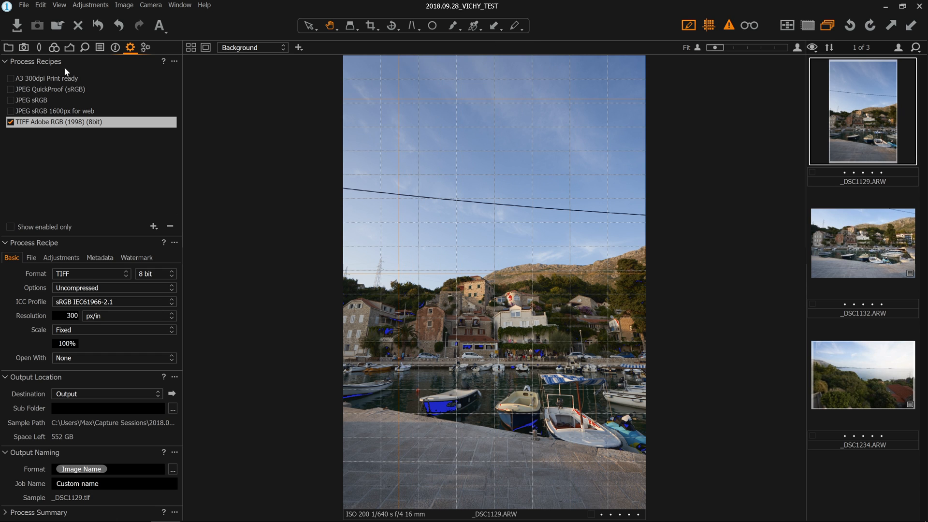
click(59, 6)
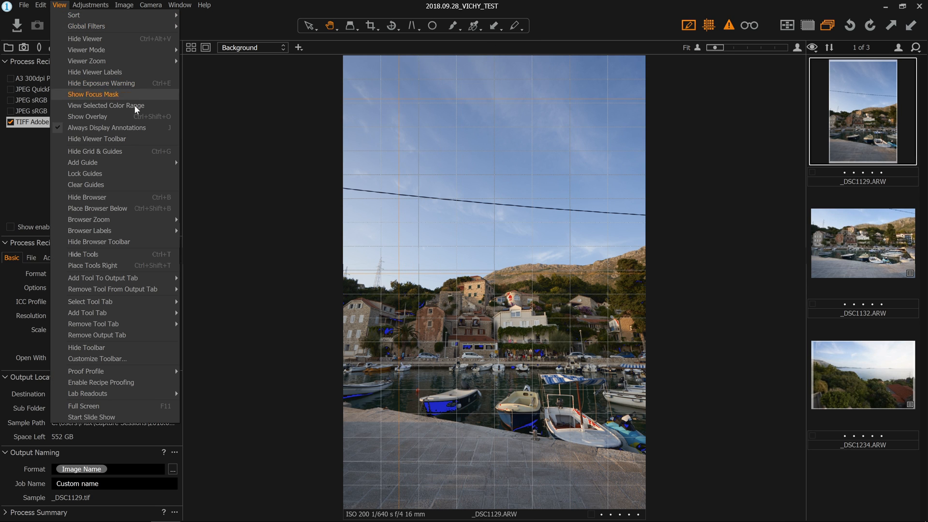
mouse_move(149, 165)
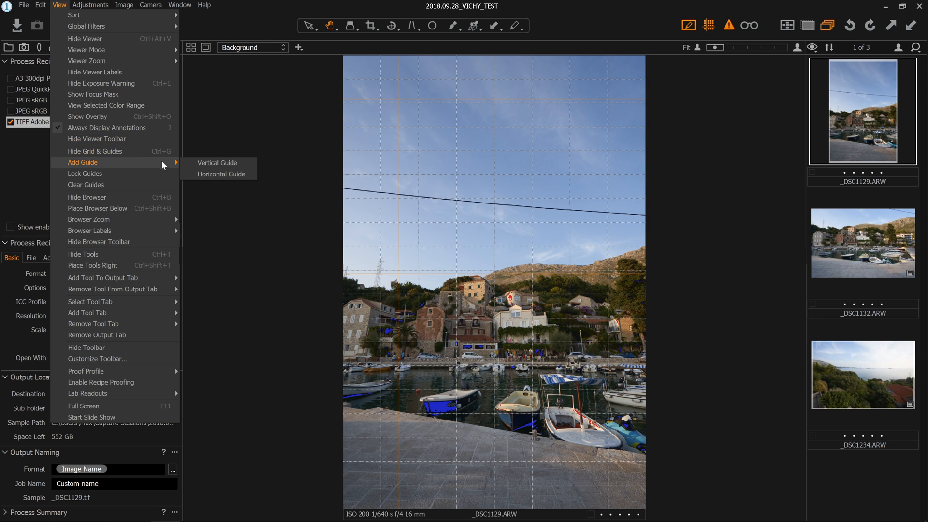
click(227, 175)
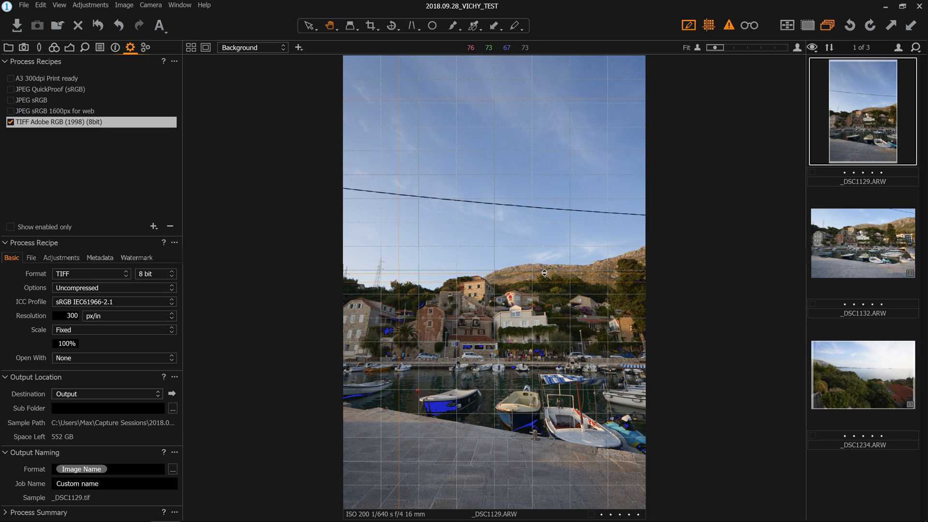
drag(544, 283, 536, 366)
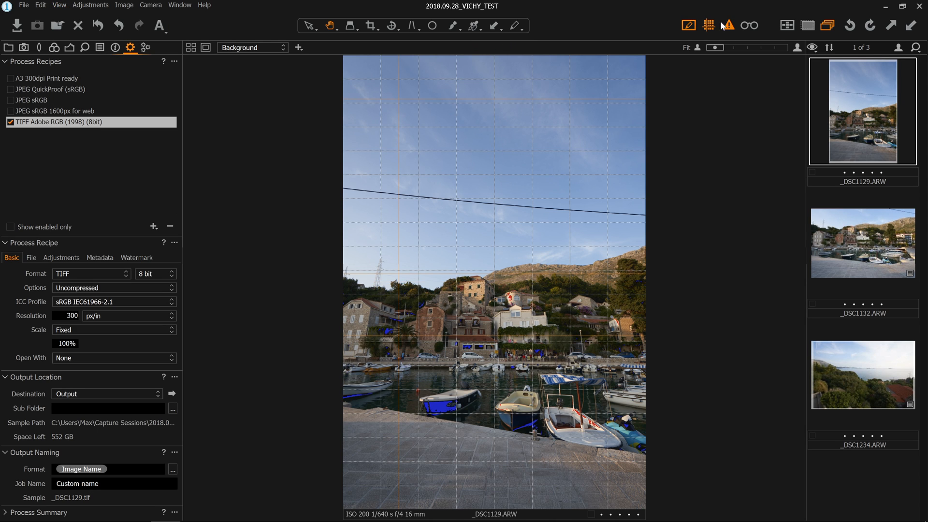
Hide the grid, guides and exposure warning, and bring up the Annotations tool settings
click(712, 31)
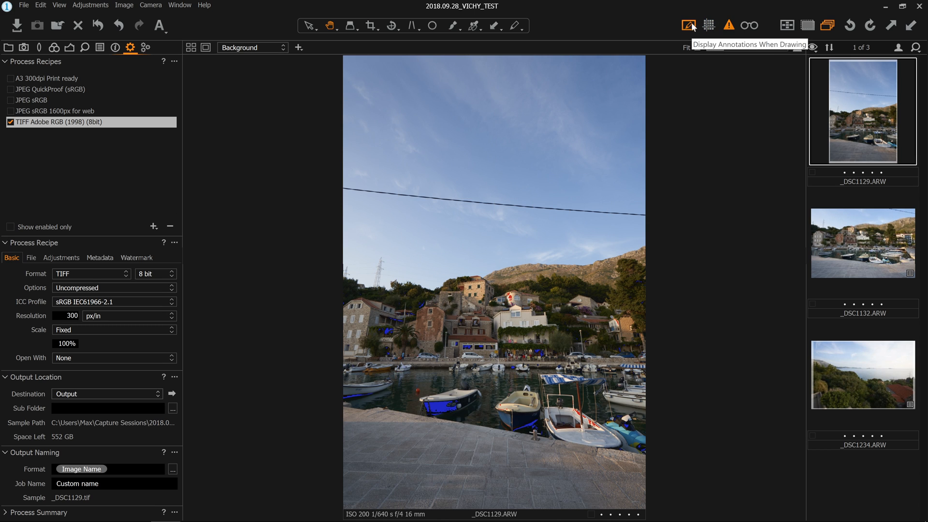
click(731, 26)
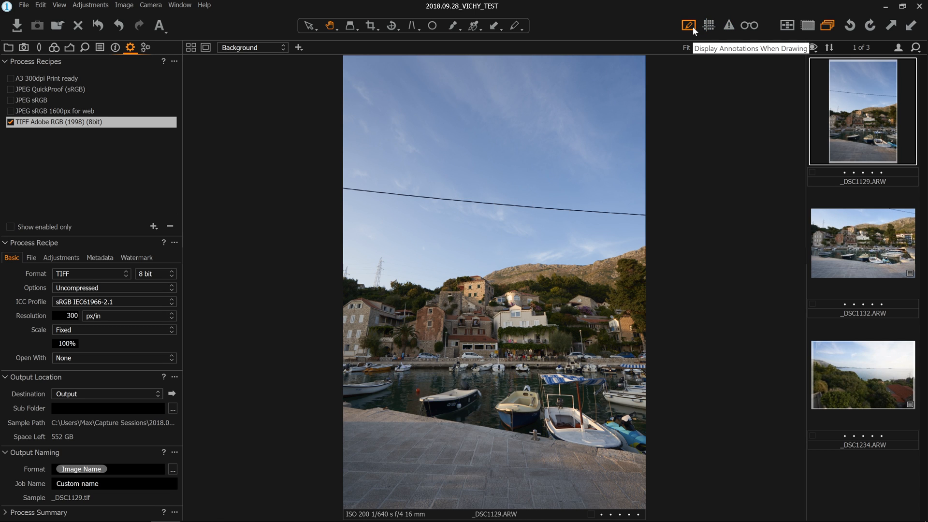
click(115, 48)
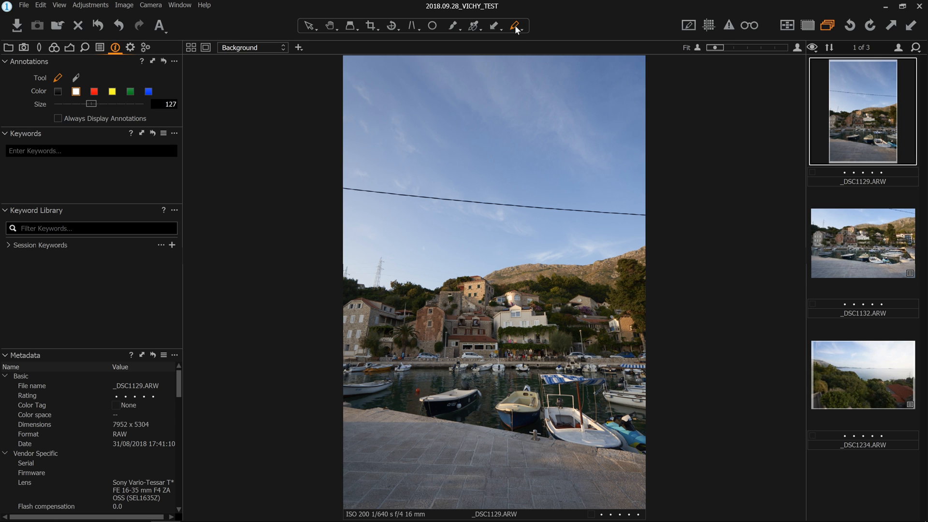
Look through the color picker cursor tools and make Pick White Balance the active one
click(475, 26)
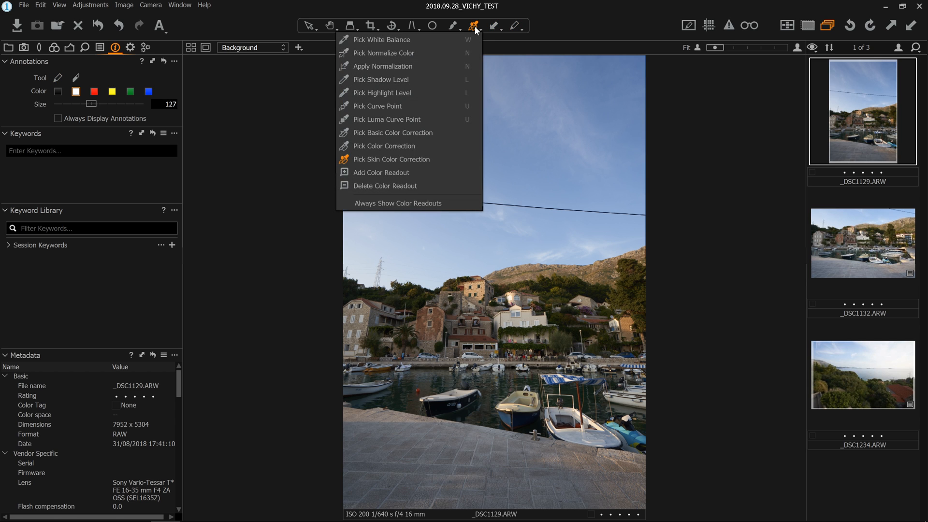
click(457, 40)
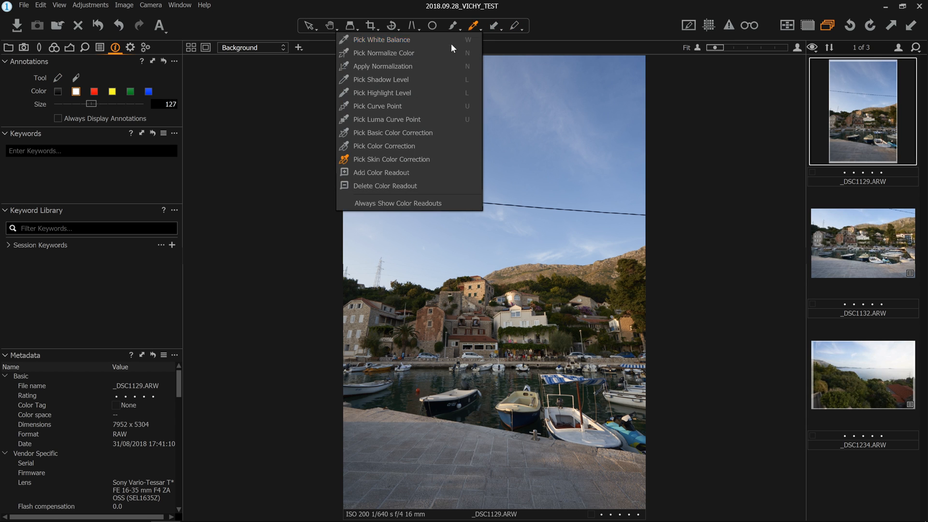
click(475, 27)
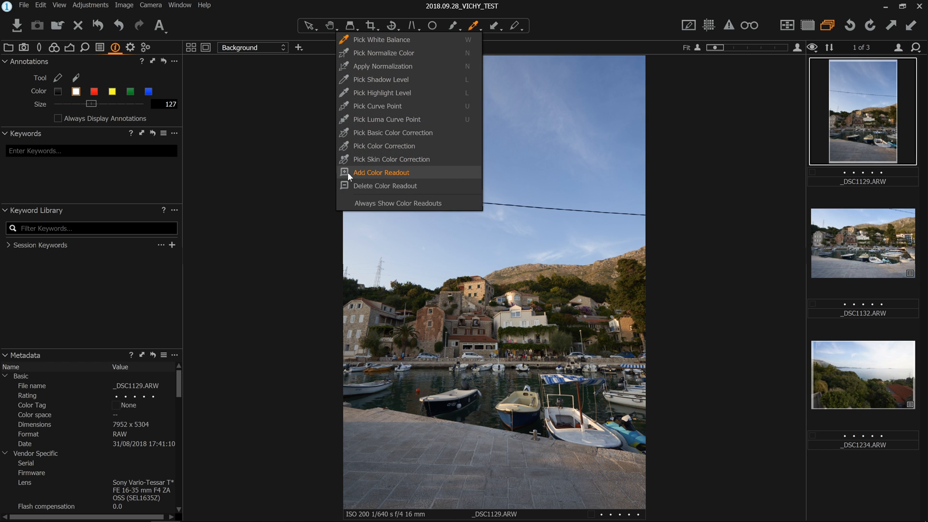
click(441, 39)
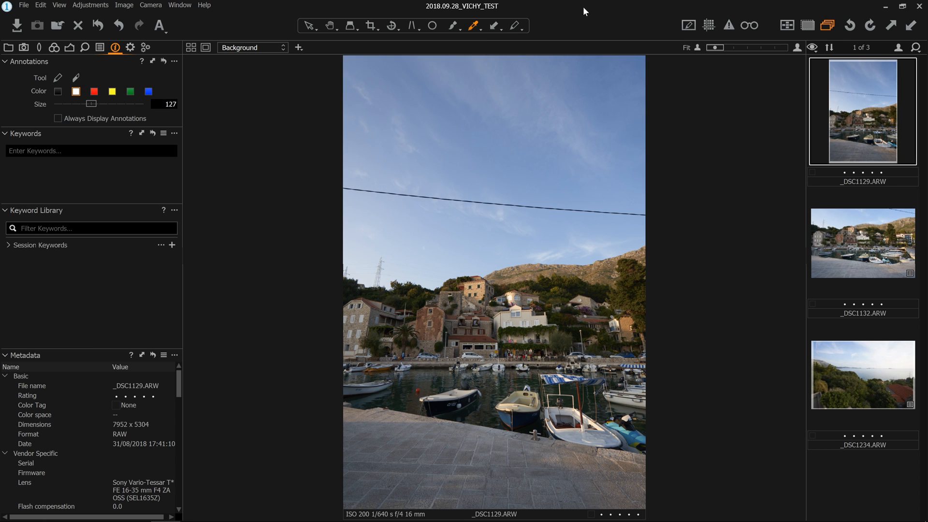
Place five color readouts, four across the sky and one at the pavement edge, and delete all readouts
click(481, 28)
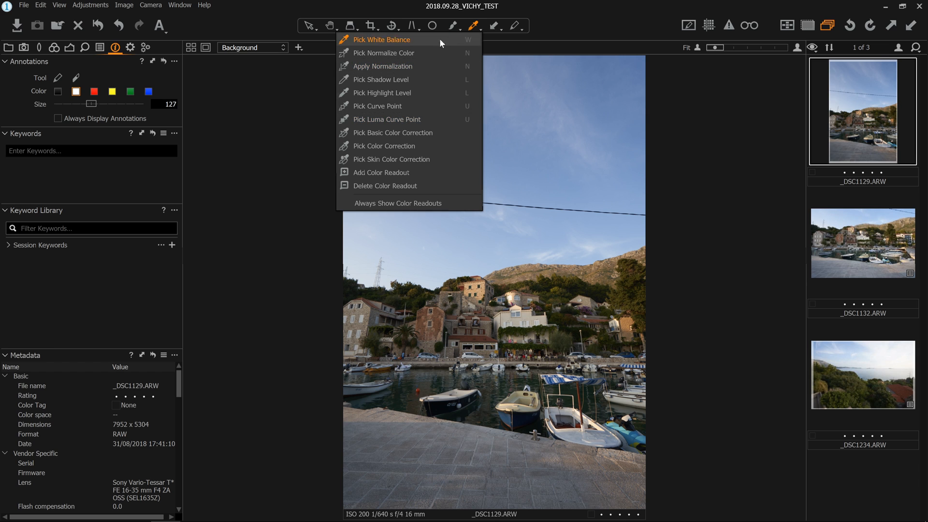
click(415, 172)
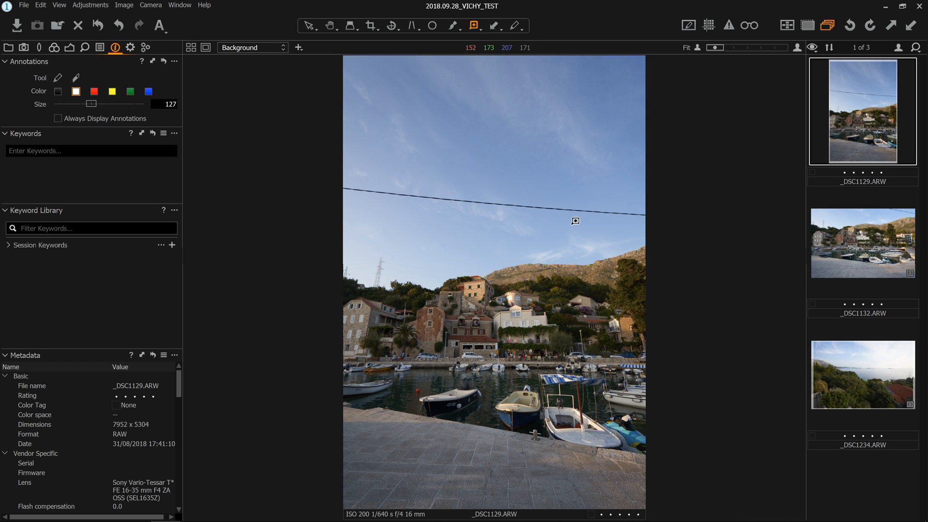
click(381, 413)
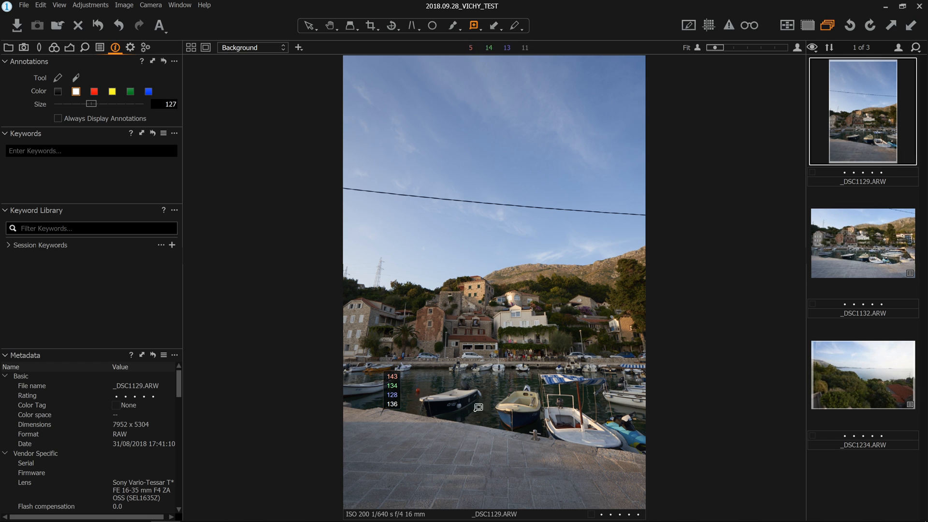
click(602, 164)
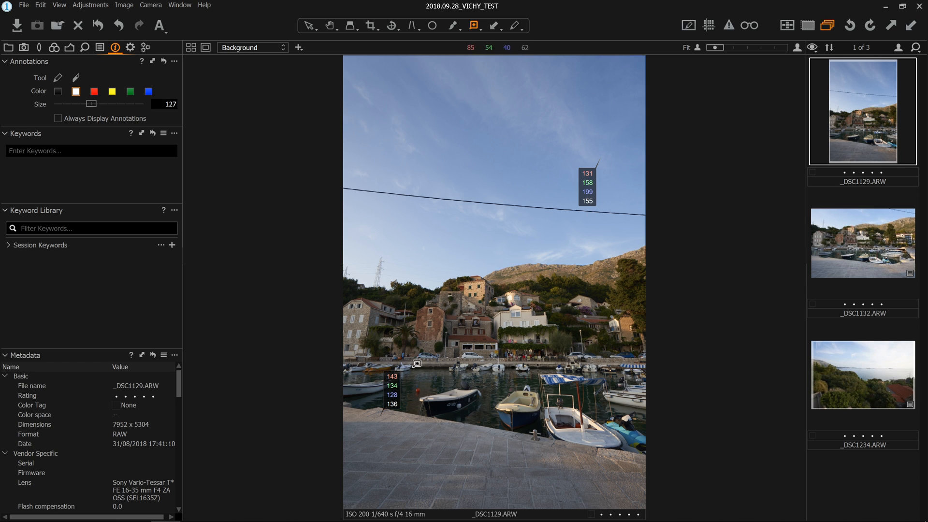
click(418, 123)
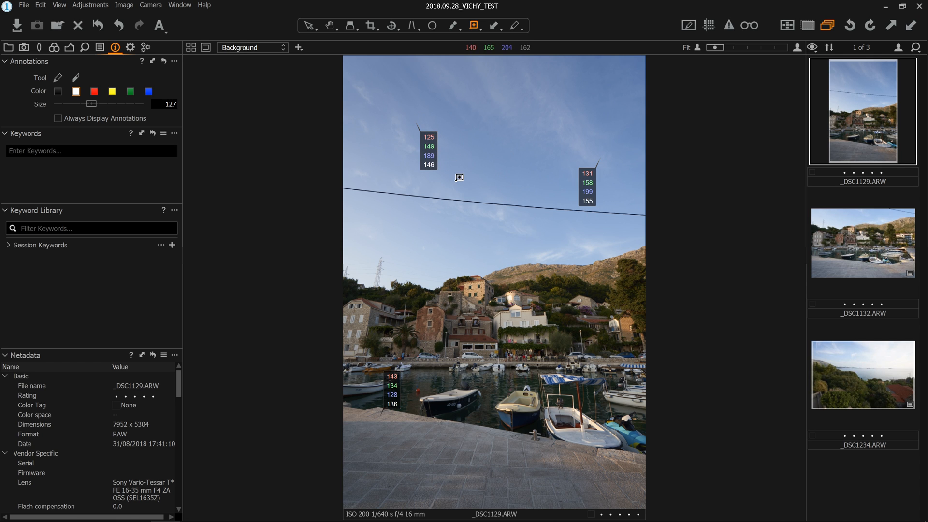
click(370, 219)
click(362, 266)
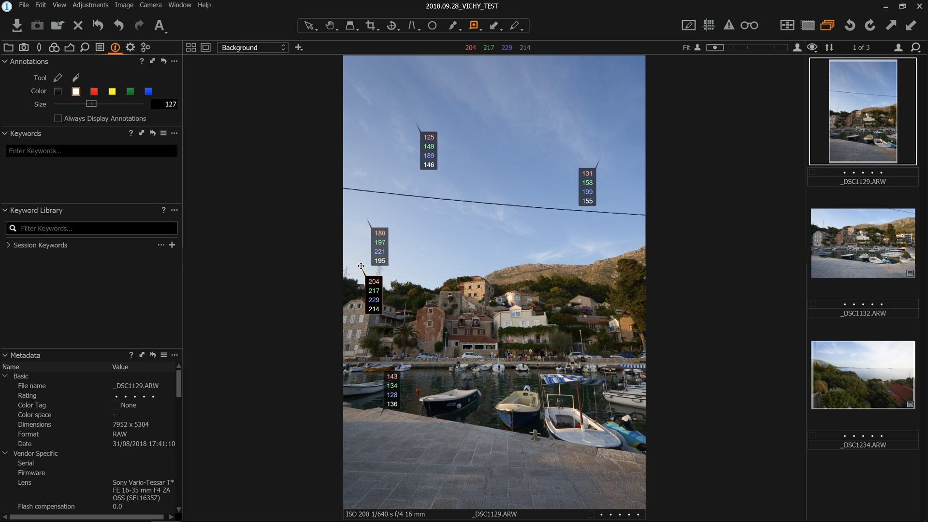
right_click(380, 247)
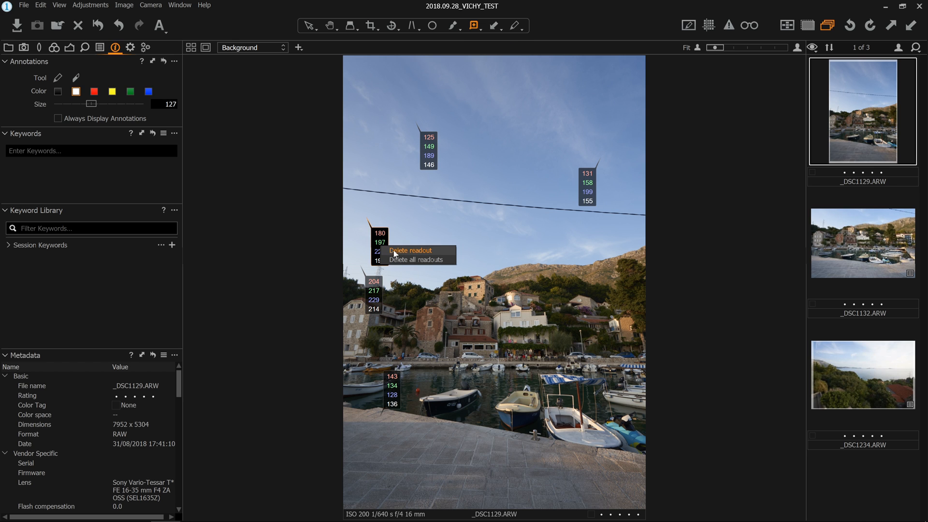
click(414, 261)
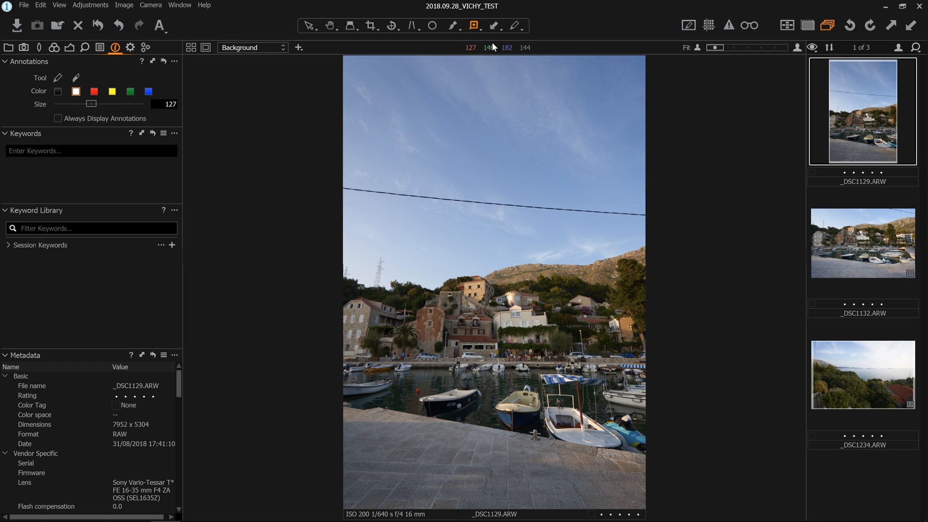
Look through the mask cursor tools and display options, and make Gradient Mask the active tool
click(453, 28)
click(453, 28)
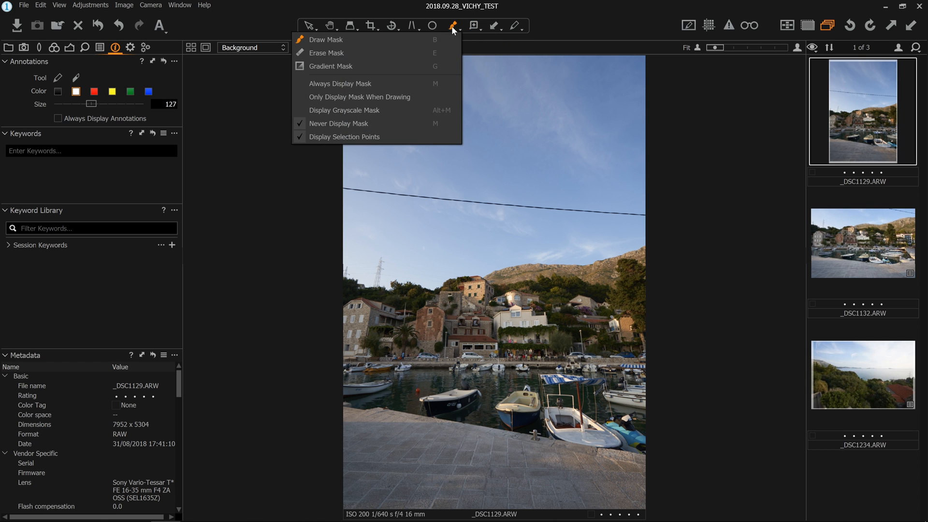
click(404, 69)
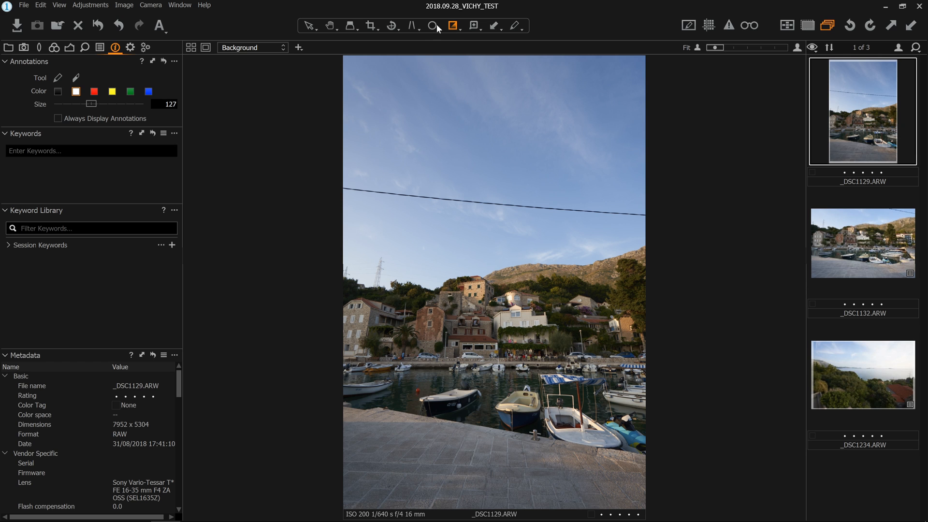
Show the vertical Keystone guides on the photo, then look through the rotation tools and make Straighten active
click(412, 25)
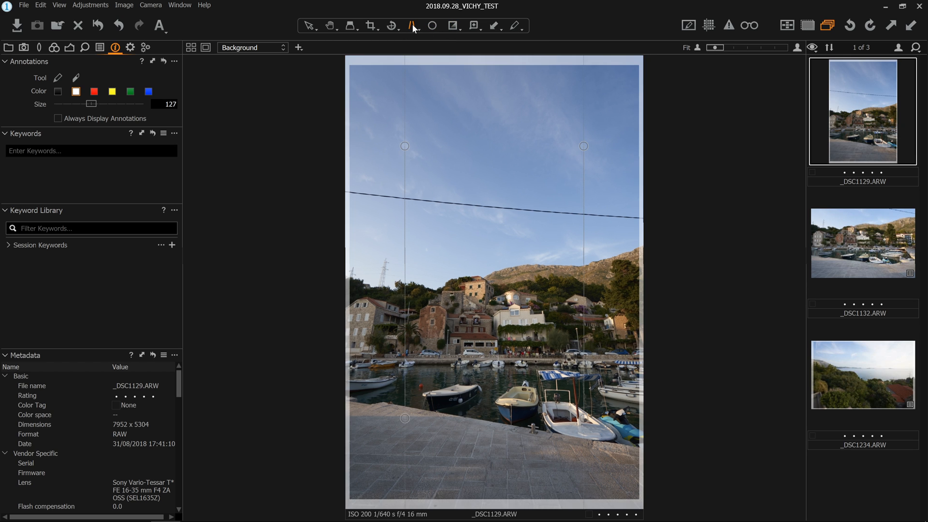
click(391, 30)
click(397, 29)
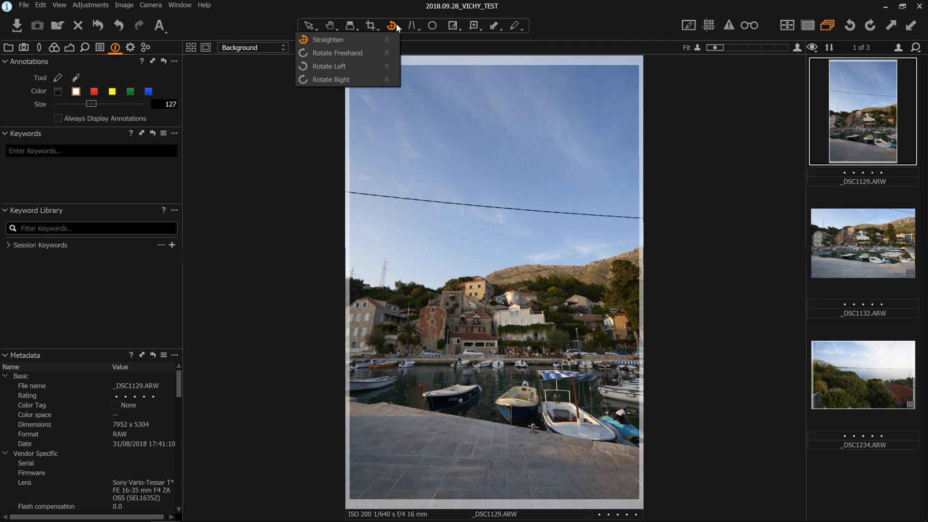
click(375, 43)
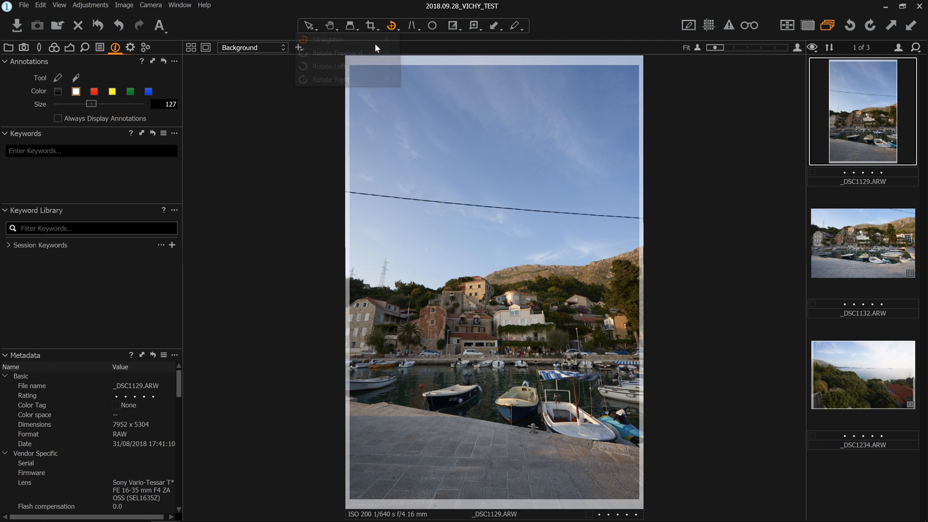
Inspect the waterfront houses with the Loupe tool
click(353, 27)
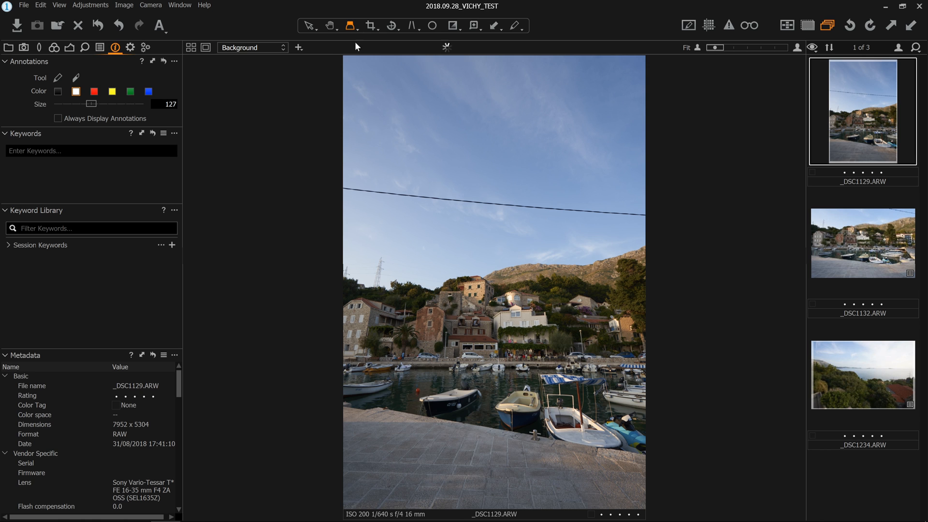
click(454, 301)
drag(454, 301, 501, 333)
Zoom the photo to 100%, pan across the boats and houses, and return it to fit with the Pan tool active
double_click(507, 299)
drag(483, 416, 631, 131)
drag(432, 252, 464, 97)
drag(669, 180, 421, 443)
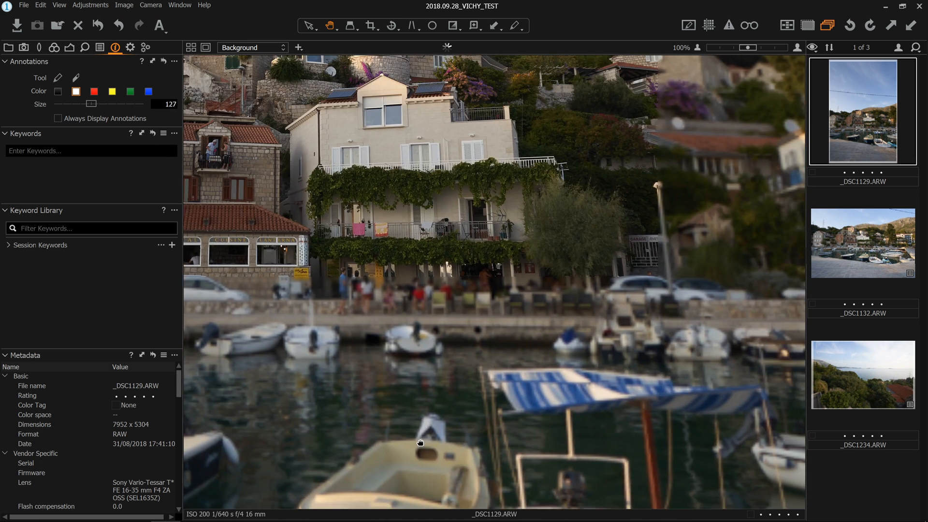
drag(350, 110, 478, 266)
double_click(444, 247)
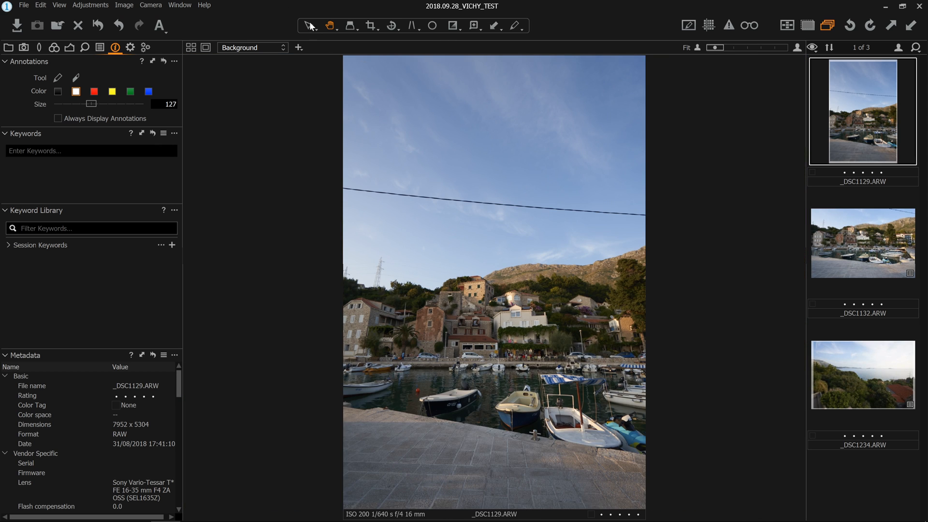
click(331, 27)
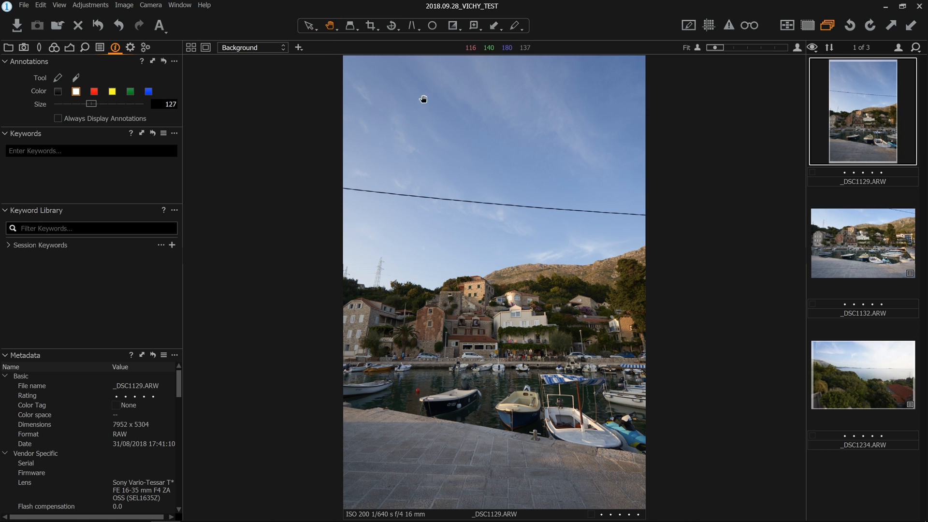
Auto-adjust _DSC1129.ARW and reset its adjustments
click(158, 27)
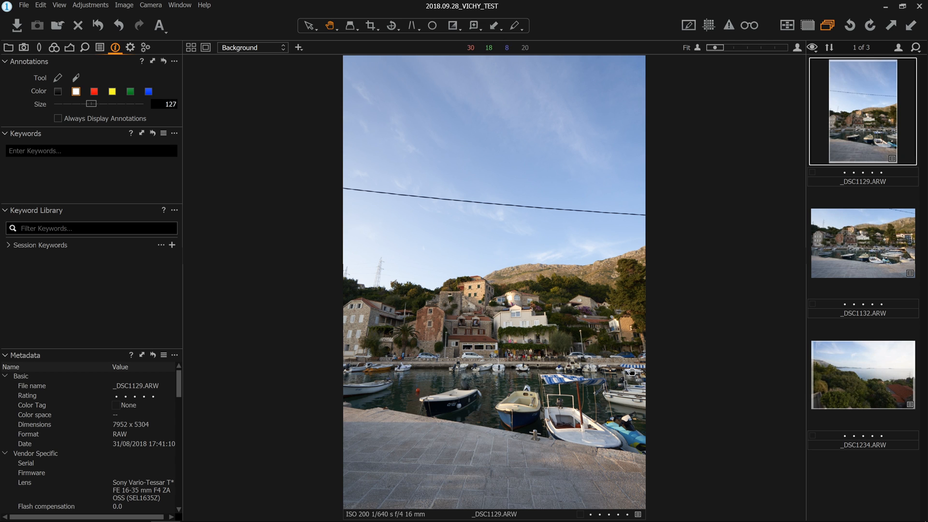
click(98, 27)
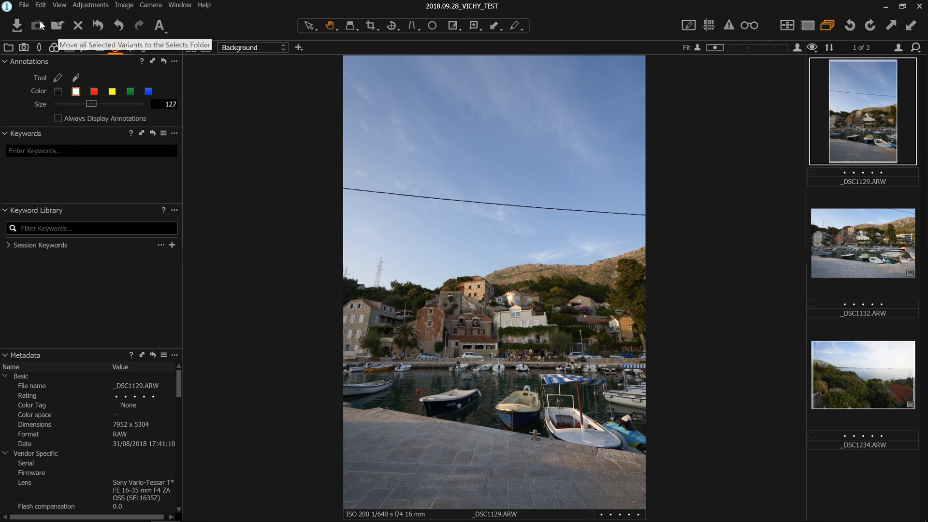
Examine the source and destination settings for importing images, and close the import window without importing
click(17, 26)
drag(457, 64, 315, 13)
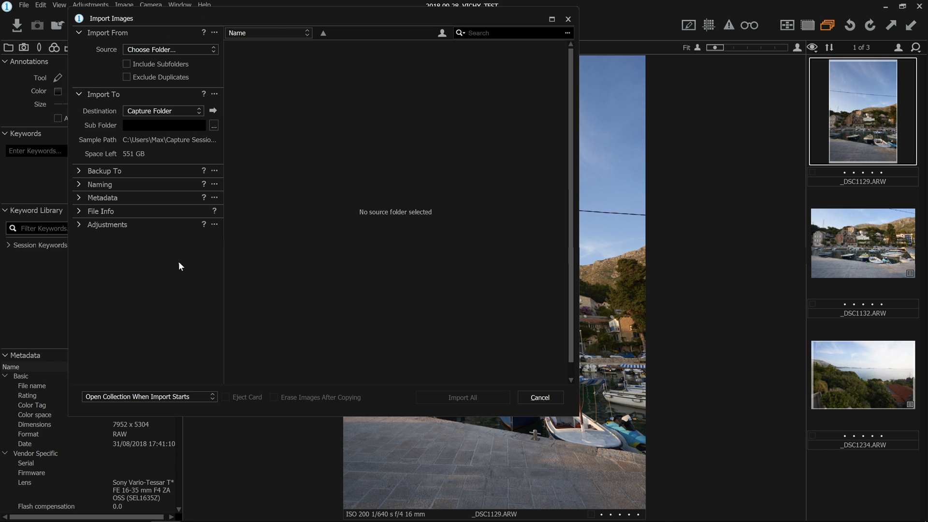
drag(190, 15, 187, 39)
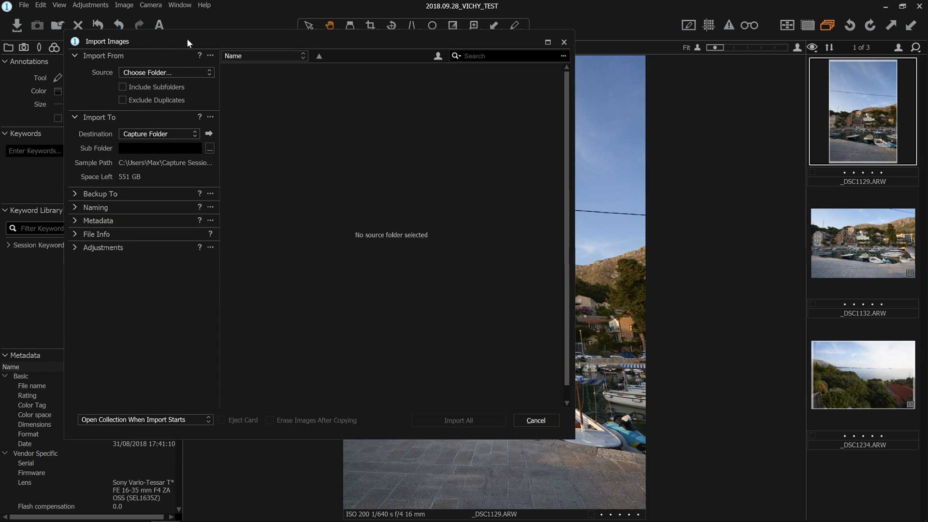
click(564, 42)
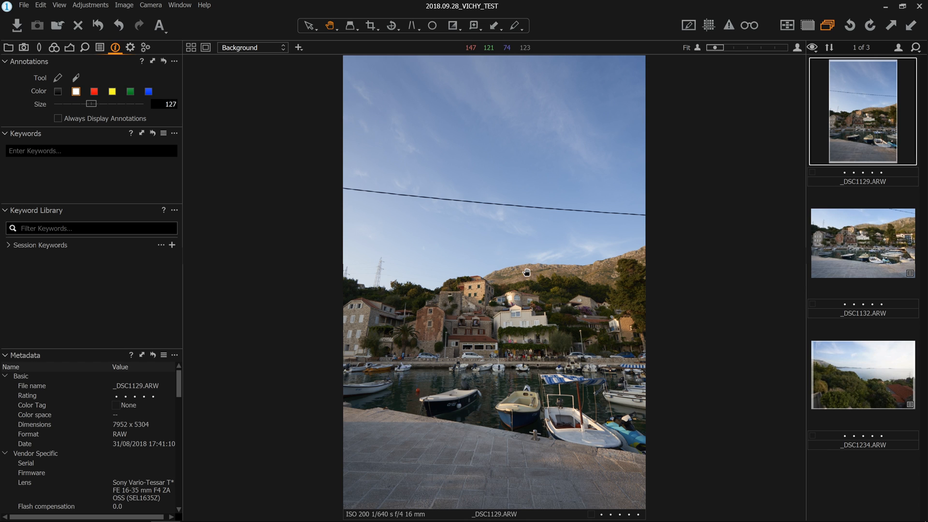
click(18, 27)
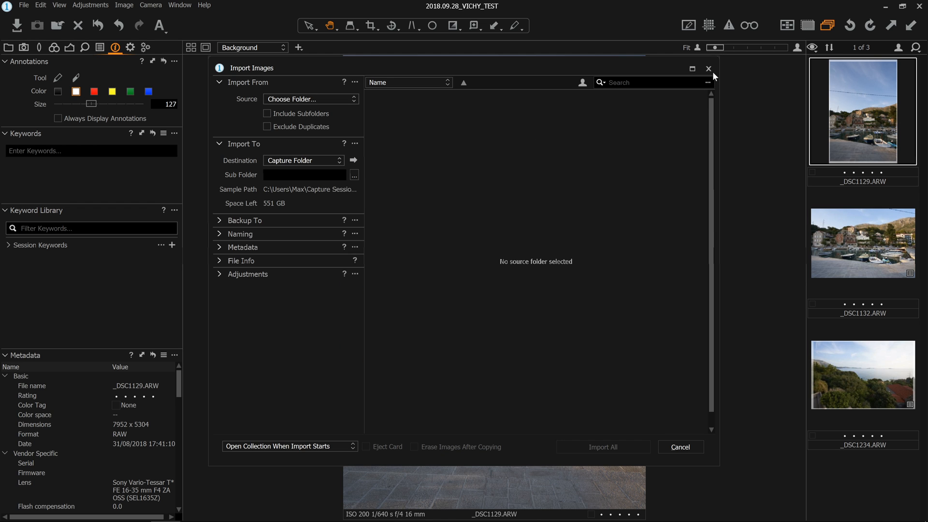
click(709, 68)
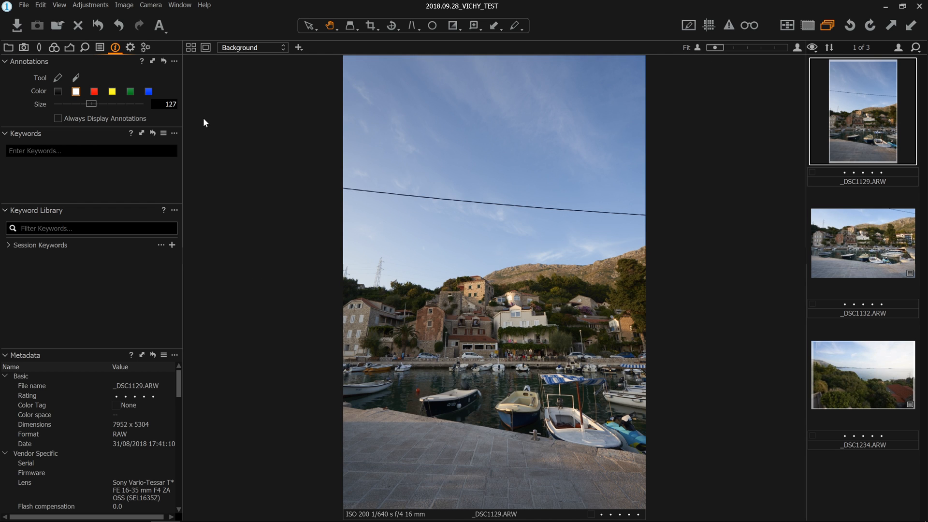
Bring up the lens and crop settings, and compare _DSC1129.ARW and _DSC1132.ARW with the Crop tool active
click(40, 50)
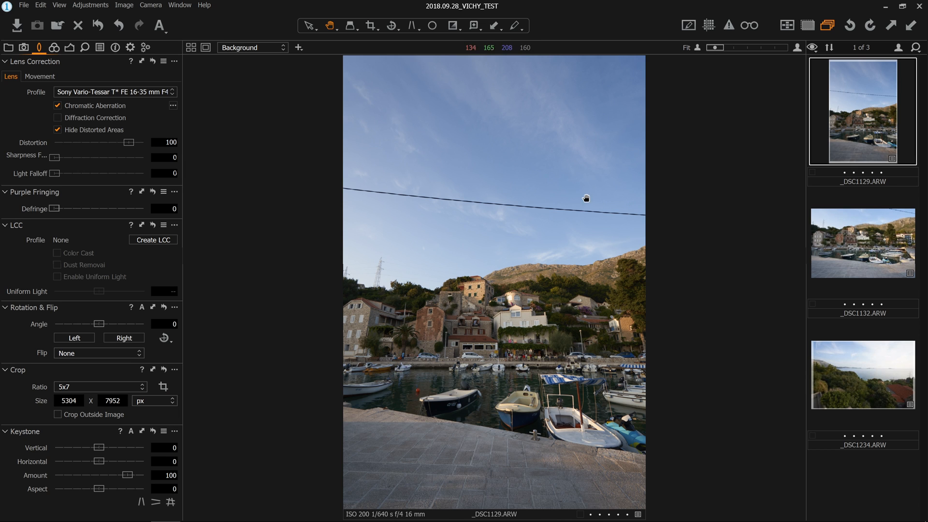
key(c)
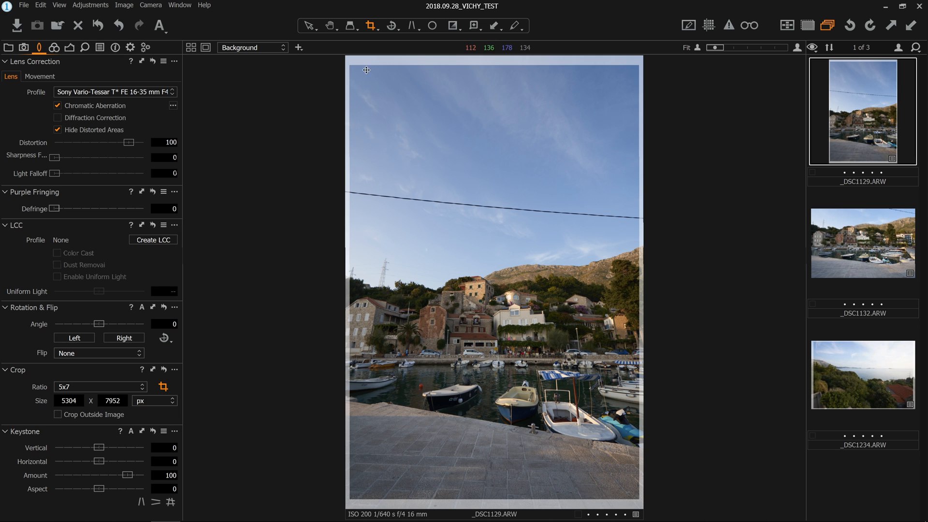
click(845, 239)
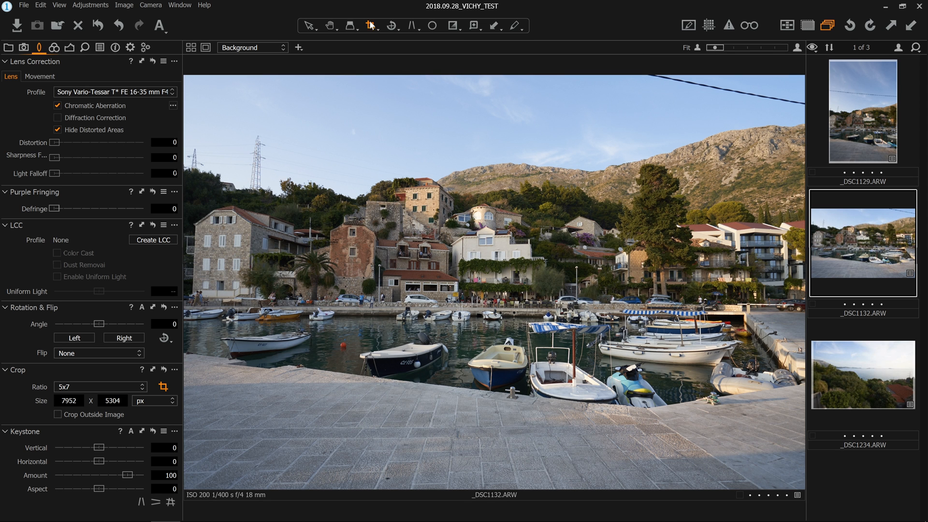
click(873, 133)
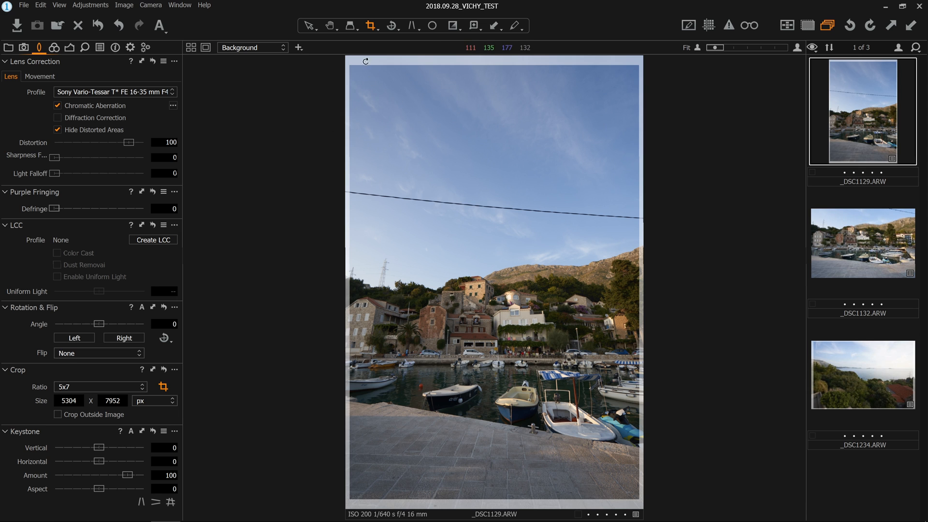
Try the lens correction's Distortion at its minimum on _DSC1129.ARW and restore its default
click(870, 228)
click(862, 100)
drag(129, 142, 6, 139)
double_click(52, 141)
Straighten _DSC1234.ARW along the sea horizon, rotating it by -0.4
click(857, 375)
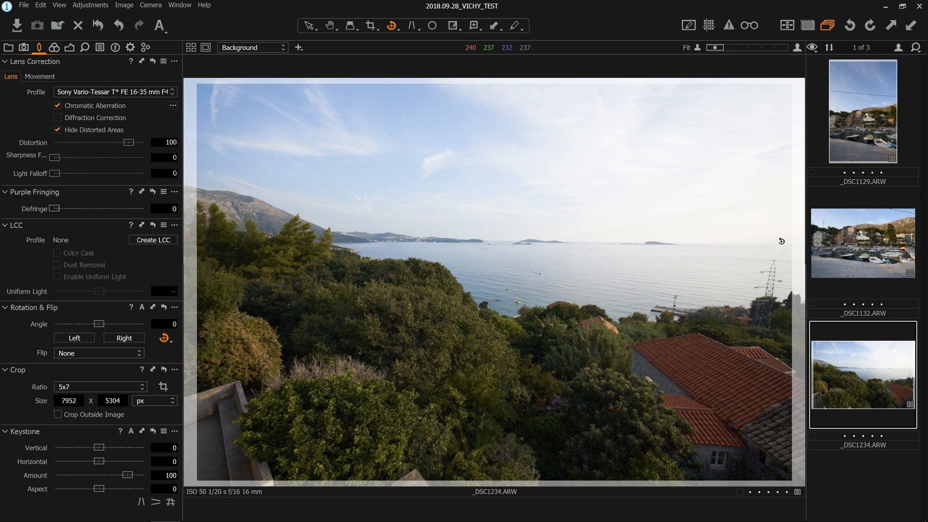
drag(786, 242, 442, 240)
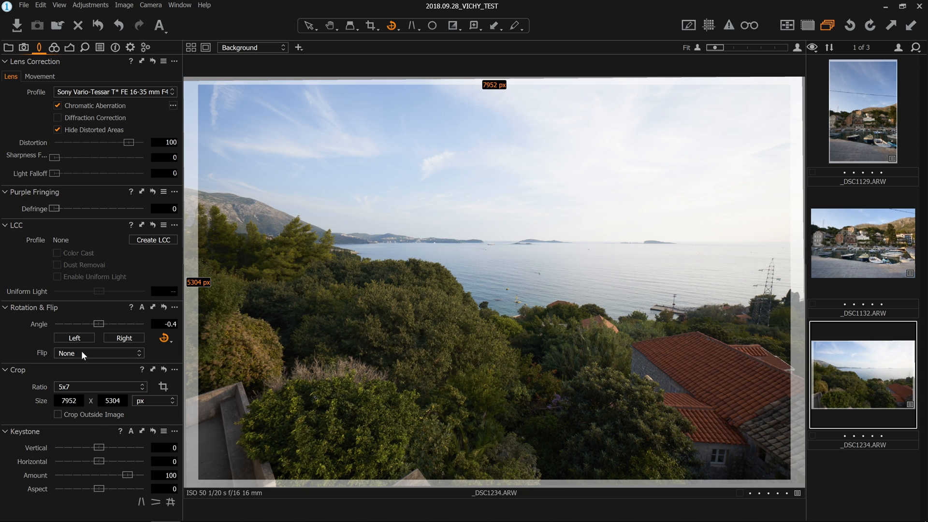
Flip _DSC1234.ARW horizontally and set its flip back to None
click(99, 353)
click(105, 382)
click(100, 355)
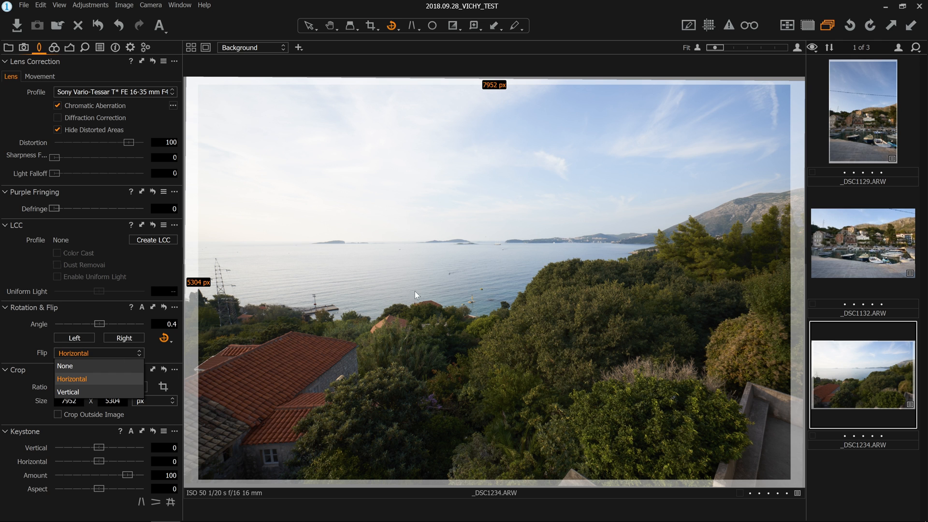
click(98, 365)
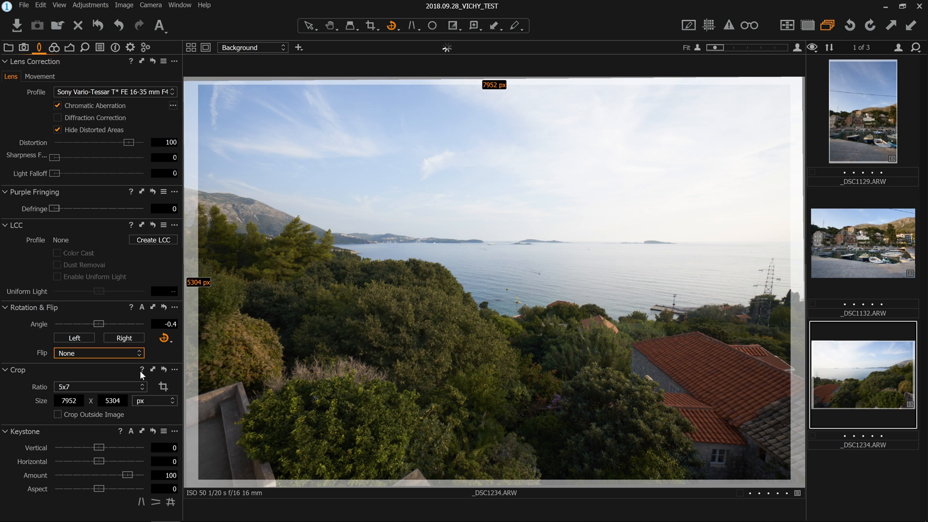
Look through the crop aspect ratios, keeping 5x7, and switch Crop Outside Image on and off
click(103, 384)
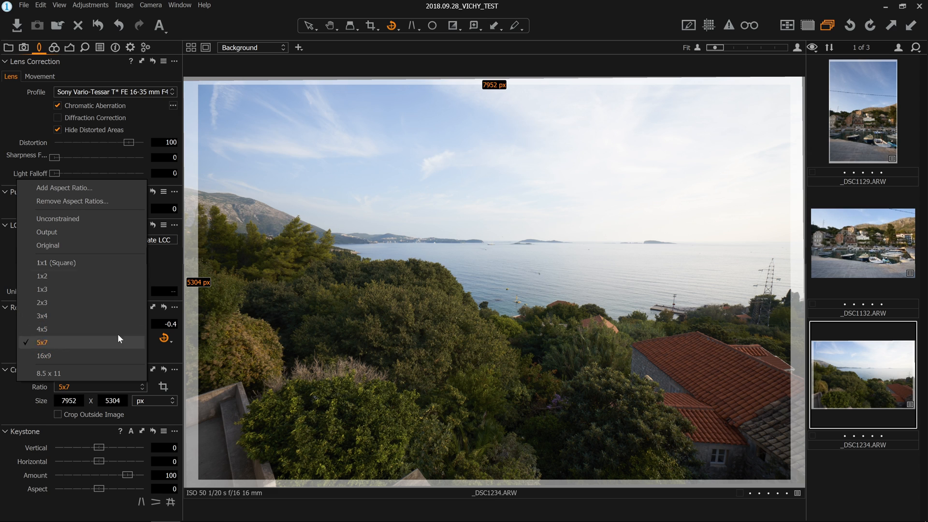
click(23, 113)
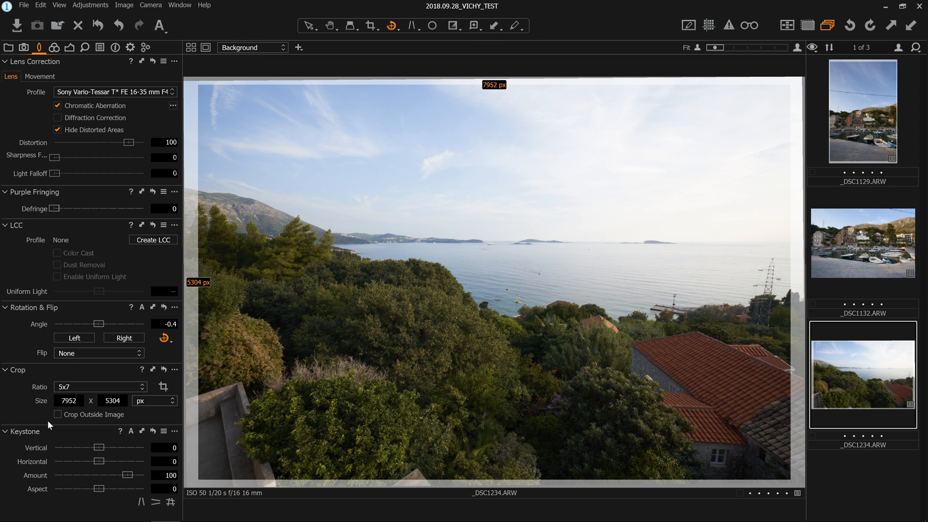
click(58, 414)
click(58, 414)
Open _DSC1132.ARW, look through the vertical, horizontal and combined Keystone tools, and make the vertical one active
click(873, 256)
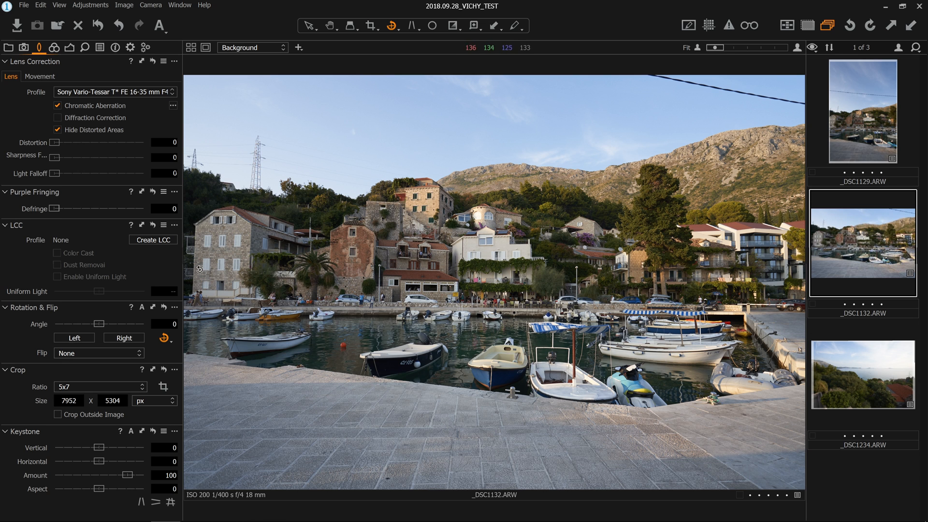
click(871, 107)
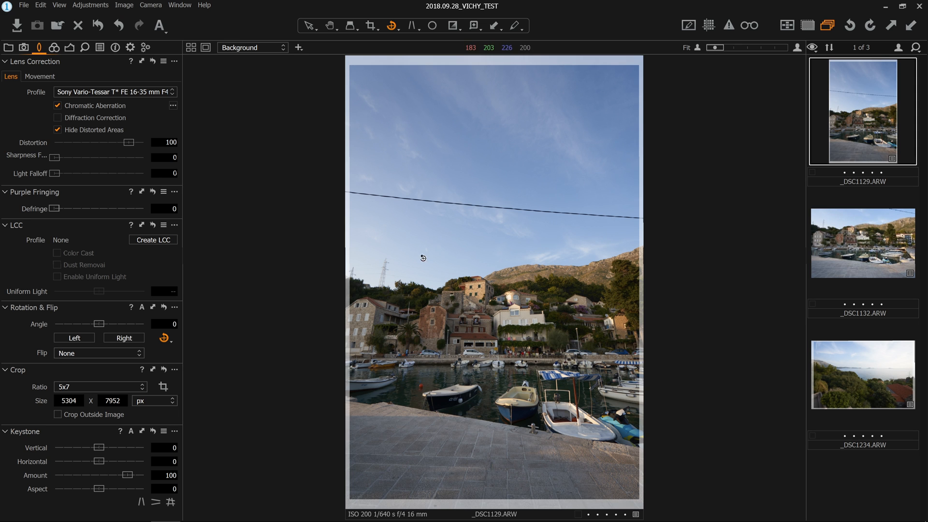
click(861, 243)
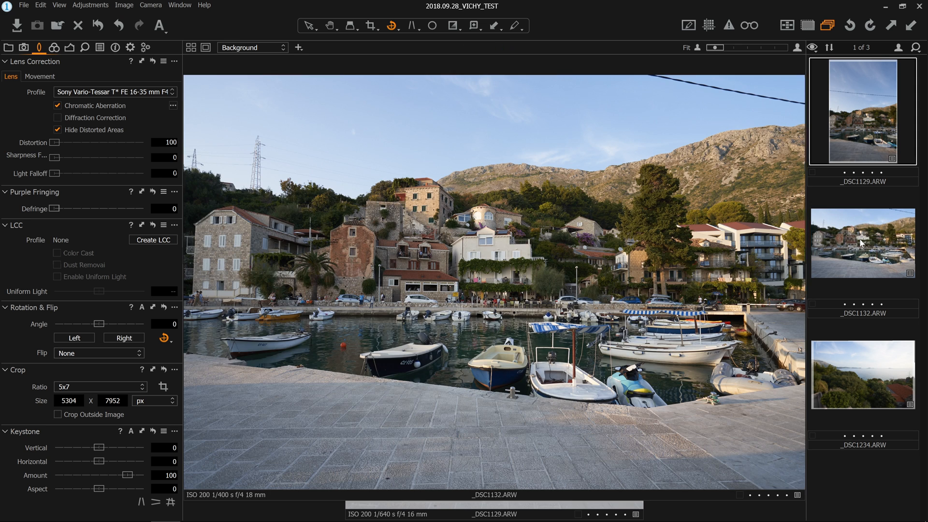
click(142, 501)
click(156, 502)
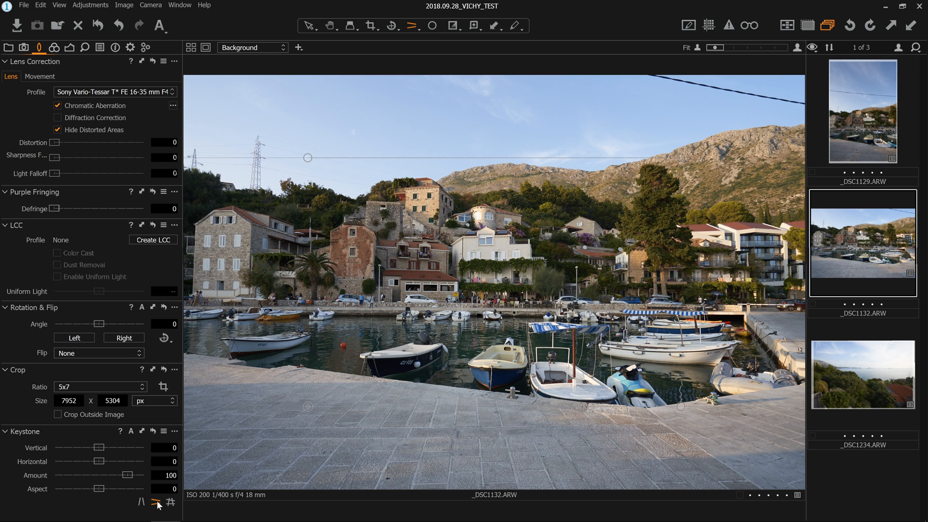
click(170, 502)
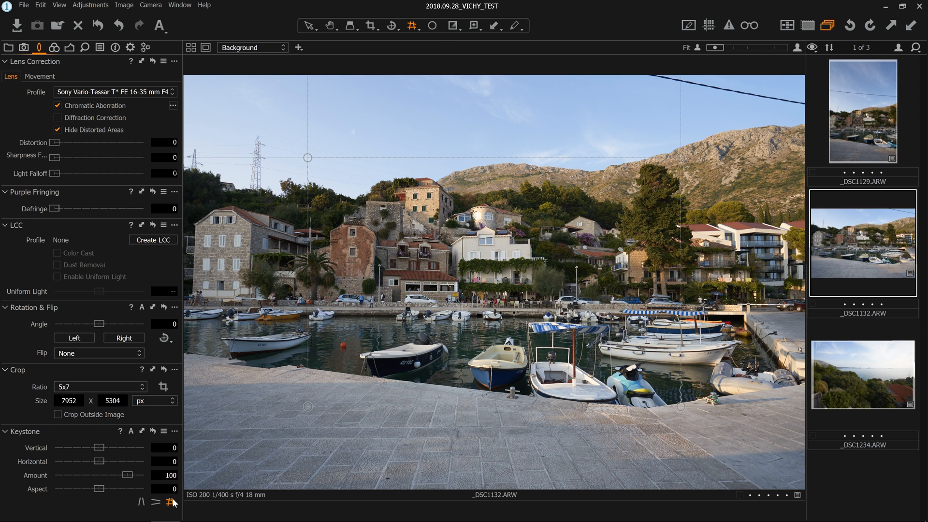
click(142, 502)
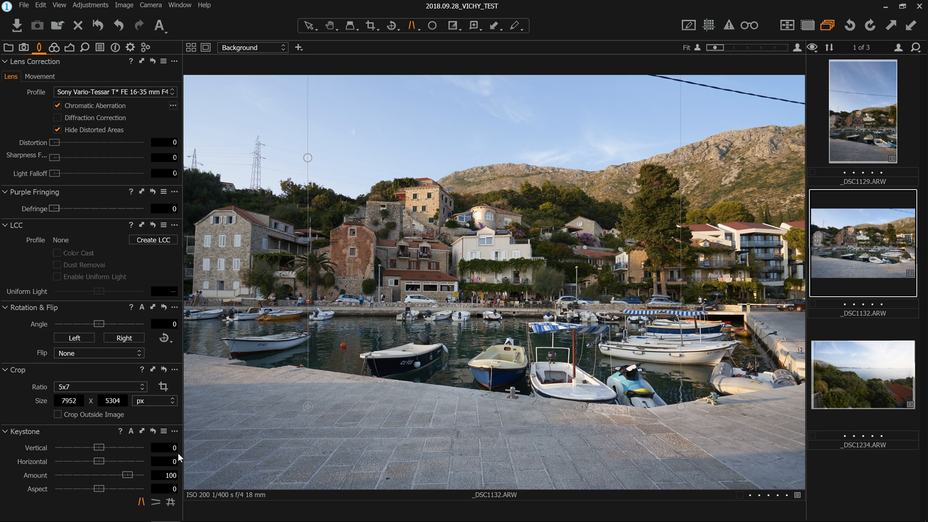
Align the left vertical keystone guide with the left edge of the stone building in _DSC1132.ARW, refining both endpoints at 100% zoom
drag(308, 158, 196, 223)
drag(308, 407, 193, 299)
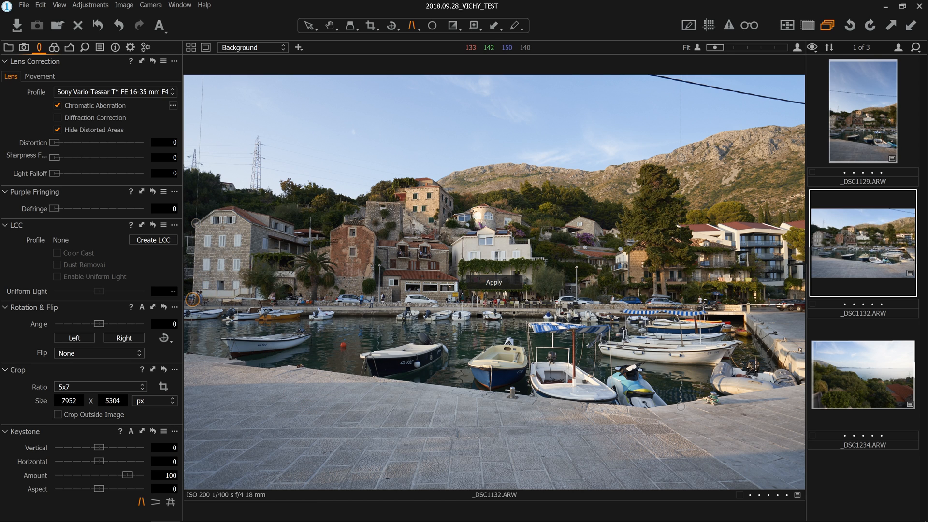
key(h)
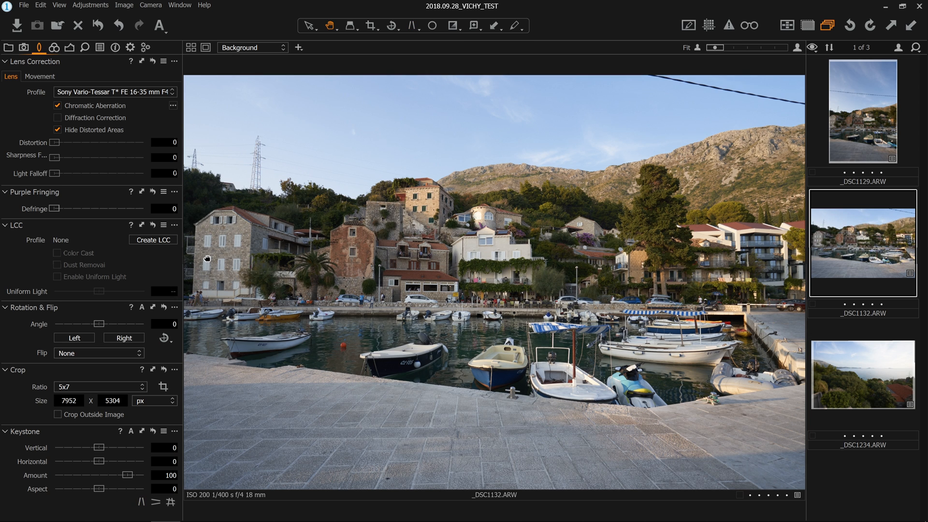
double_click(207, 259)
key(k)
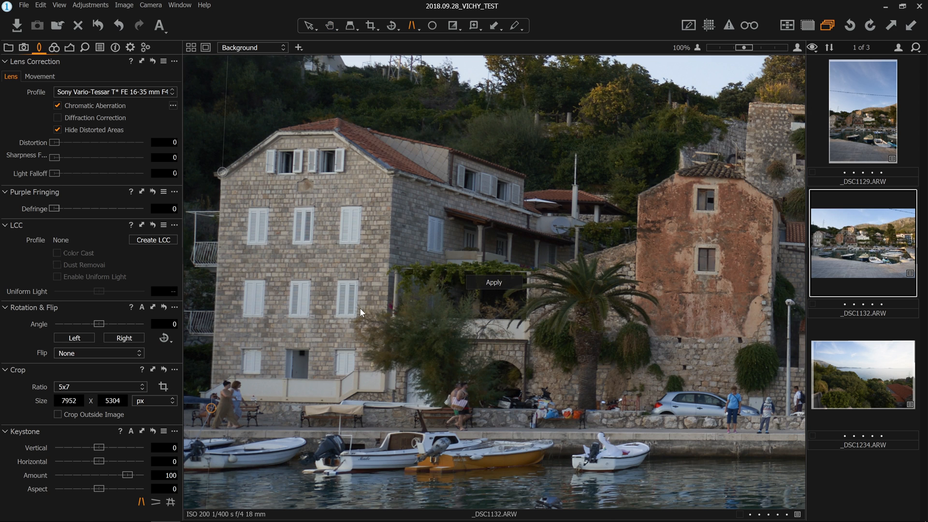
mouse_move(220, 174)
mouse_down()
mouse_move(211, 193)
mouse_move(221, 190)
mouse_up()
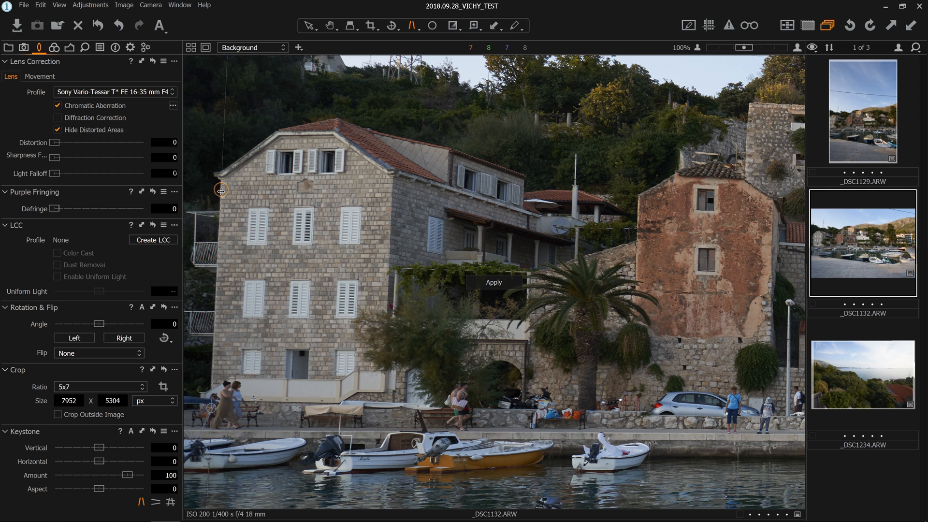
drag(211, 393, 212, 389)
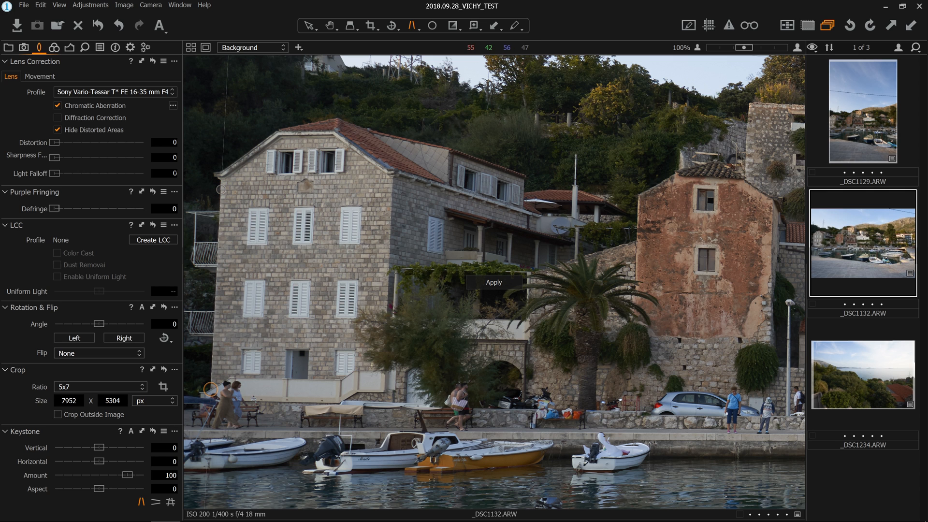
key(h)
double_click(364, 295)
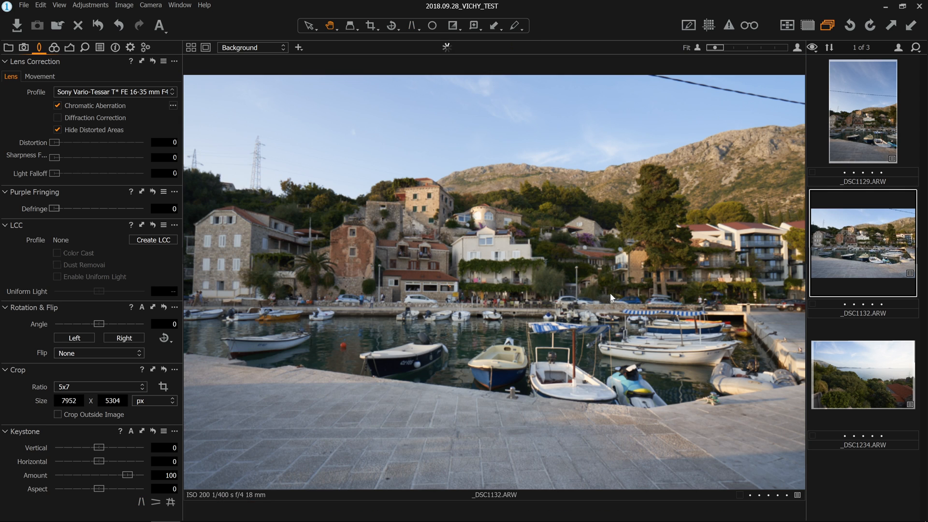
Align the right vertical keystone guide with the edge of the building at the photo's far right and apply the correction
key(k)
drag(681, 163, 788, 233)
drag(681, 406, 789, 294)
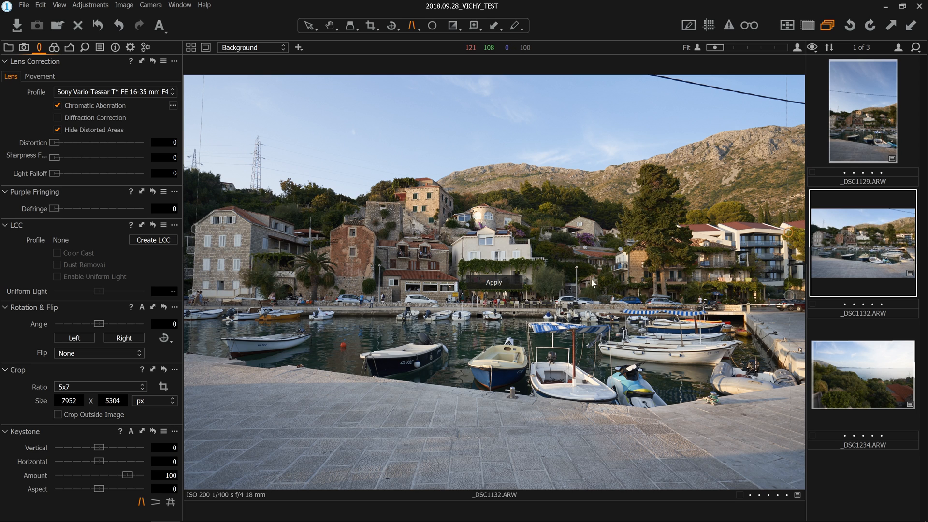
click(502, 283)
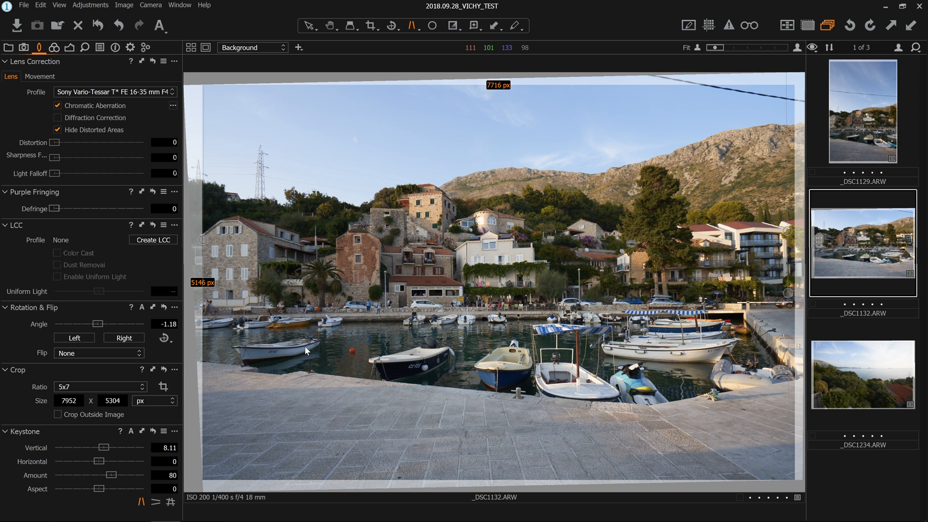
key(h)
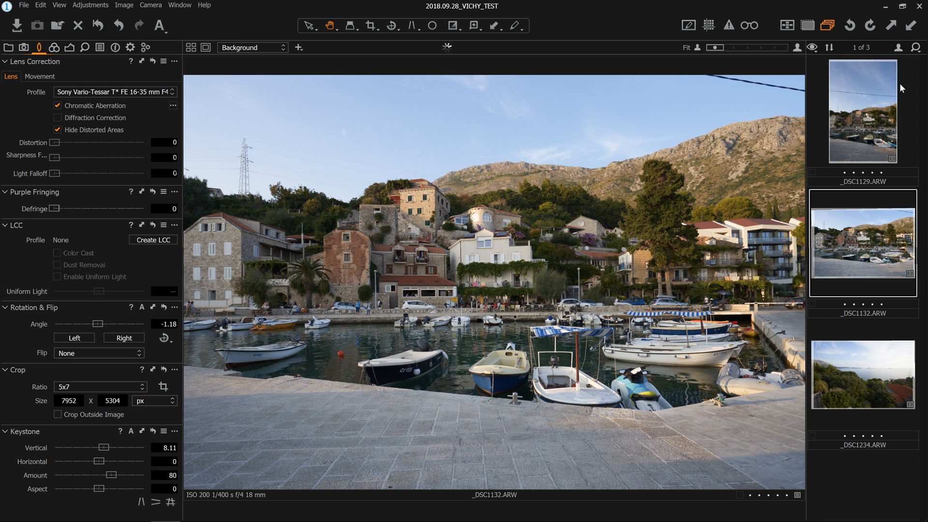
Create a new, unadjusted variant of _DSC1132.ARW and compare it repeatedly with the keystone-corrected version
right_click(849, 255)
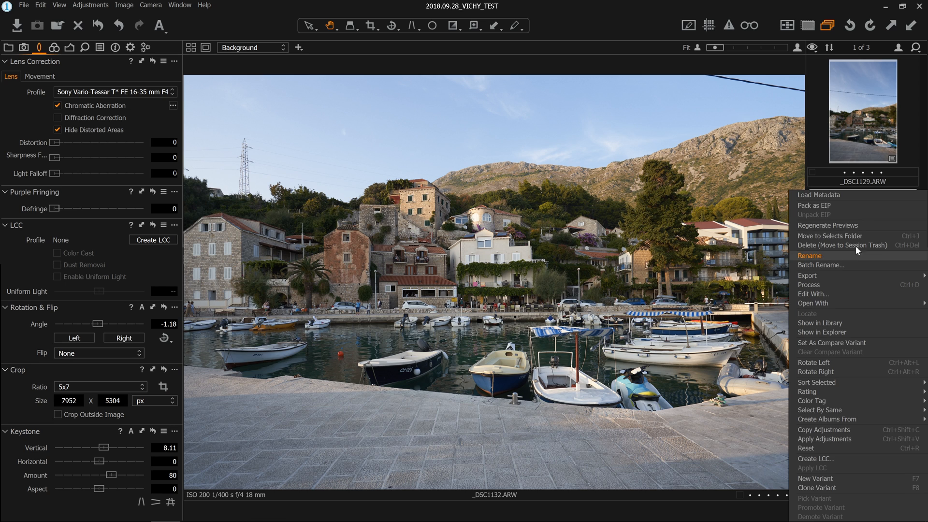
click(852, 481)
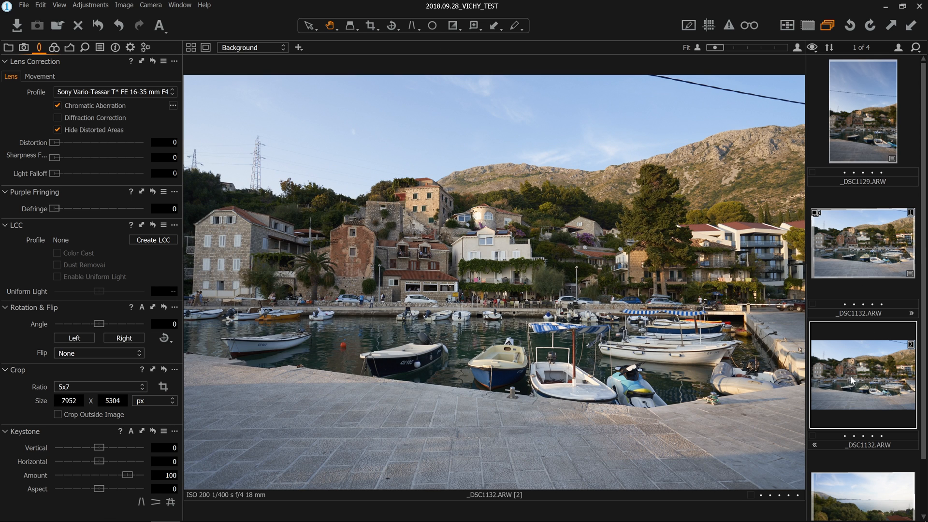
click(857, 263)
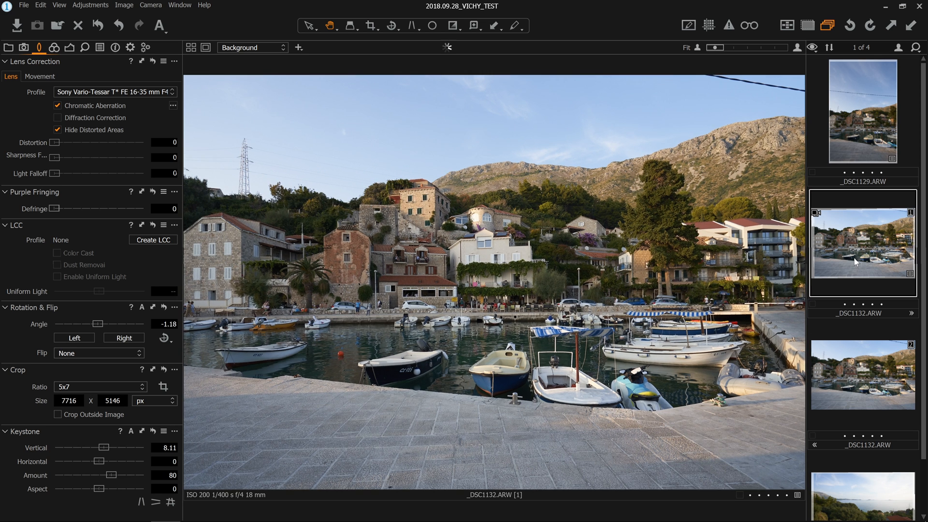
click(865, 385)
click(858, 245)
click(864, 393)
click(872, 237)
click(856, 389)
click(866, 254)
click(861, 367)
click(861, 233)
Clone the keystone-corrected variant of _DSC1132.ARW, and delete both extra variants so only the corrected original is kept
right_click(860, 261)
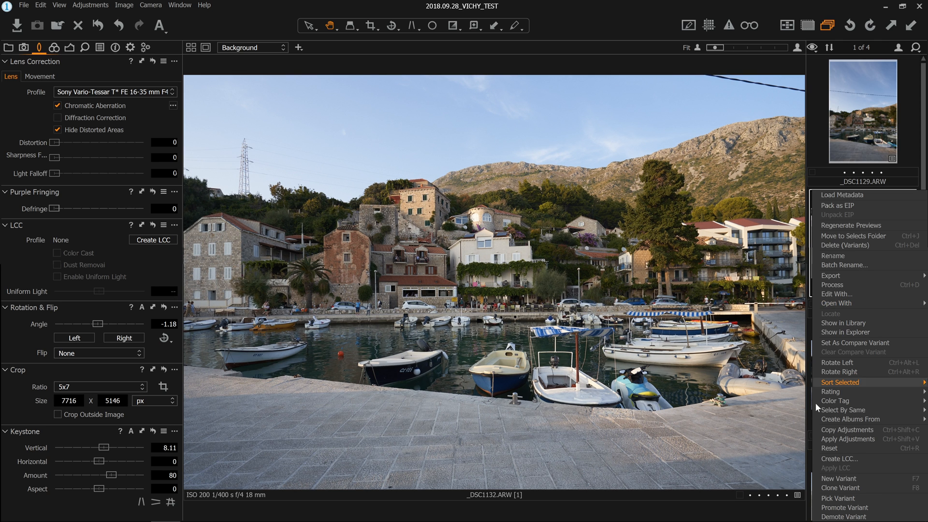
click(854, 488)
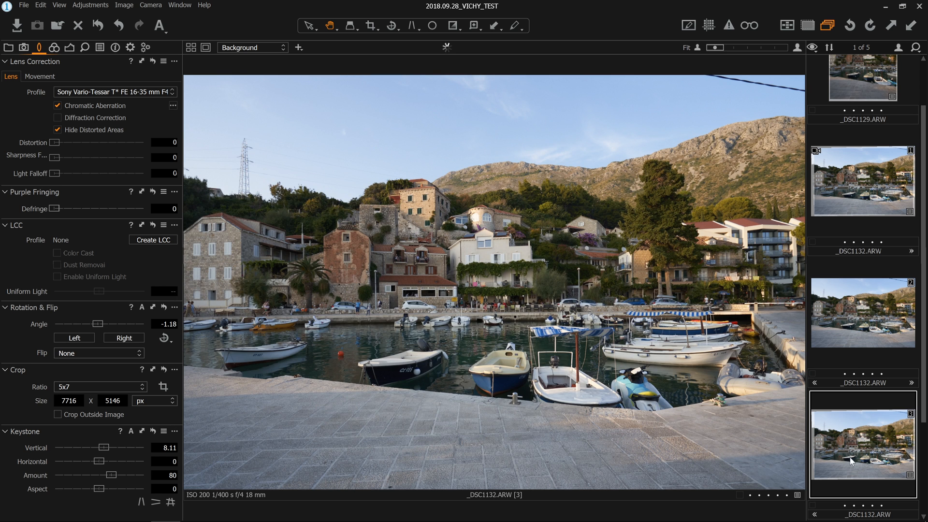
click(866, 332)
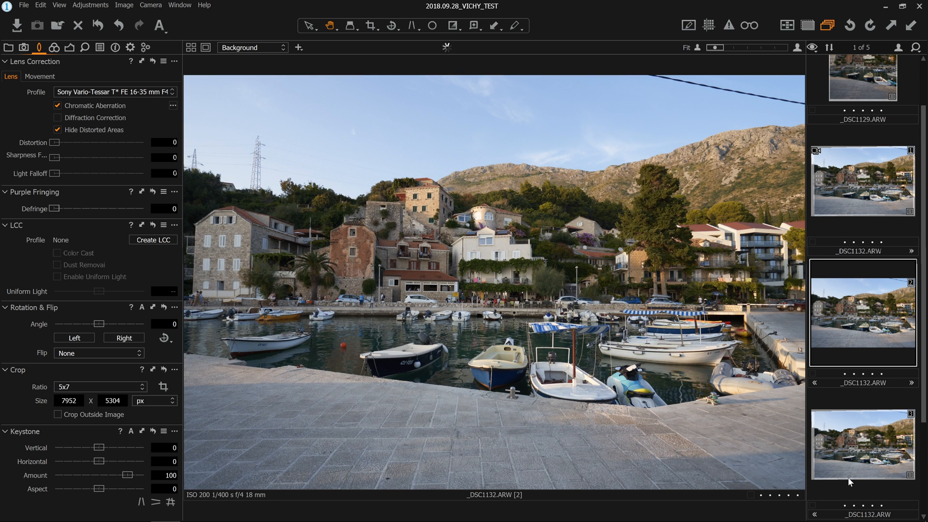
click(842, 412)
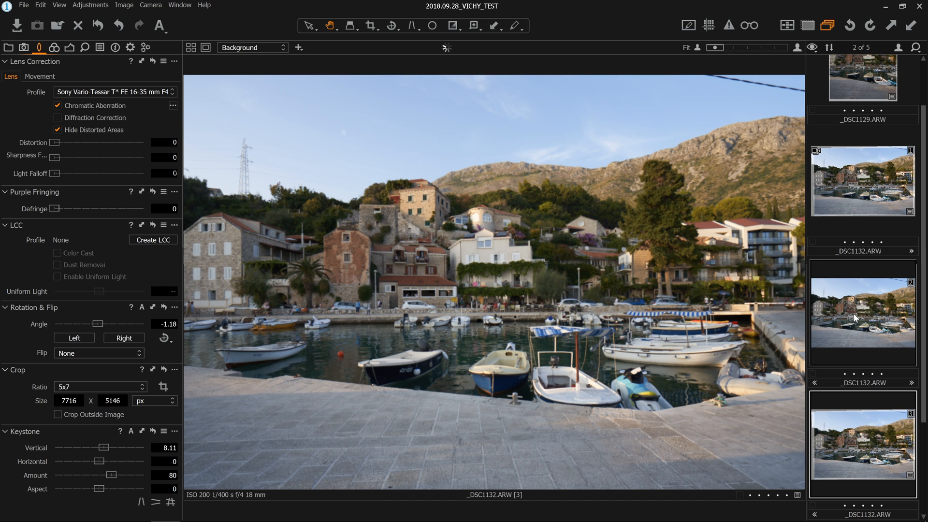
key(Delete)
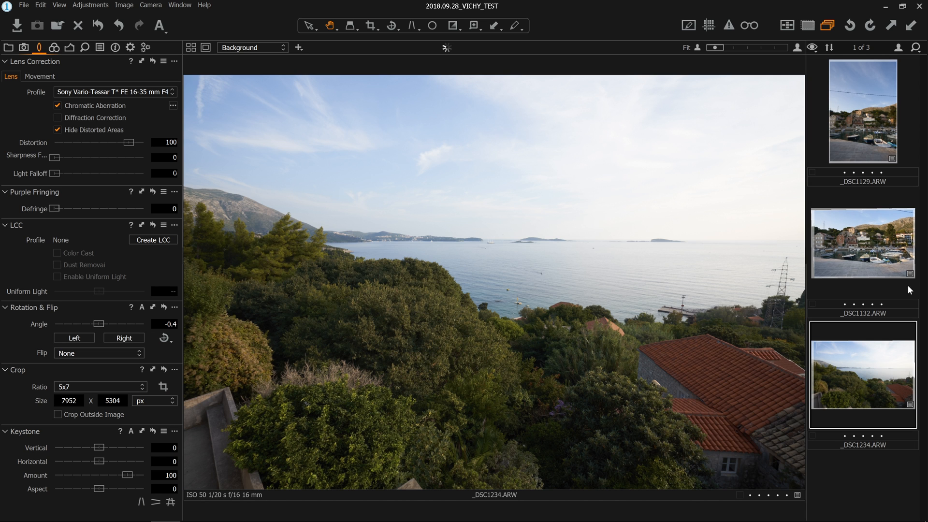
click(873, 255)
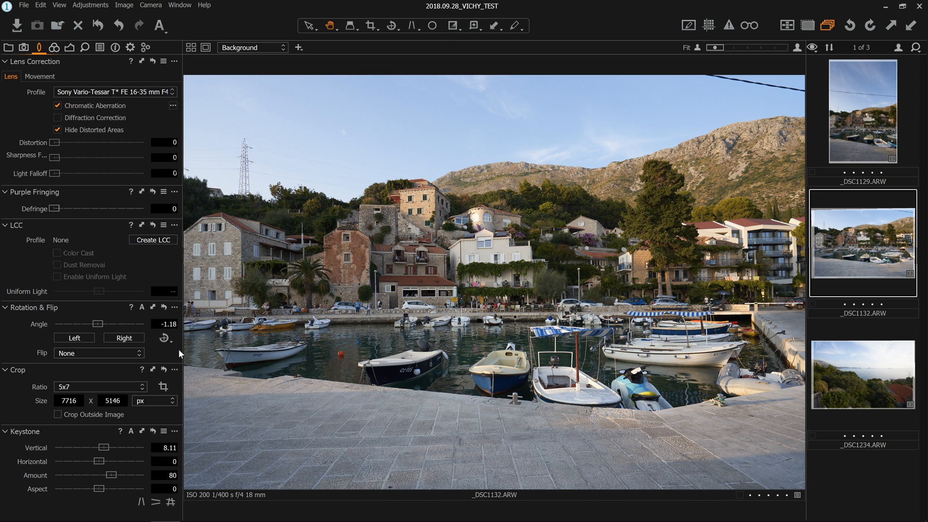
Show the Color tools for _DSC1132.ARW and expand Histogram and Layers
click(54, 48)
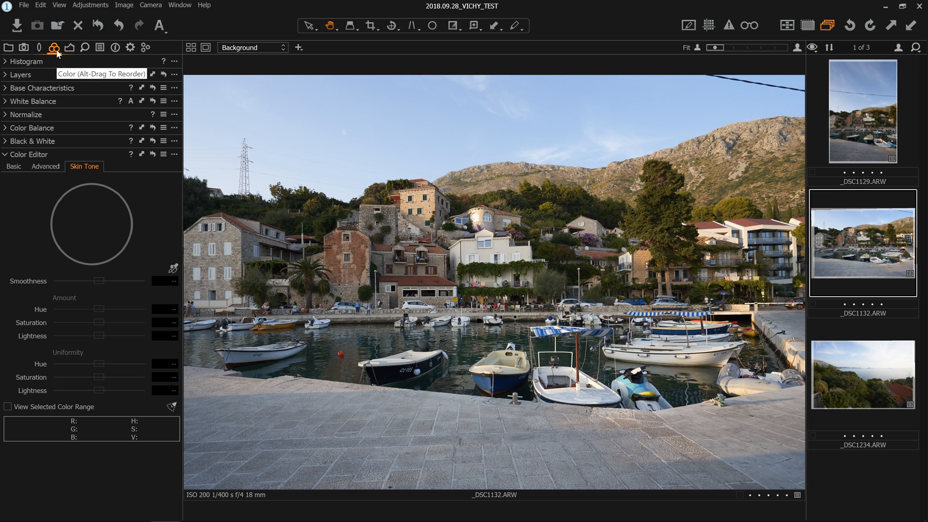
click(2, 63)
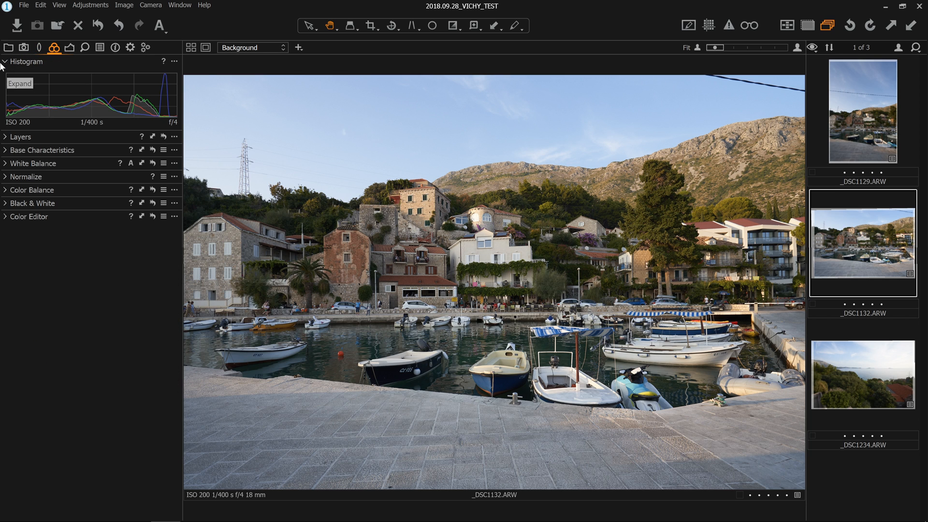
click(5, 138)
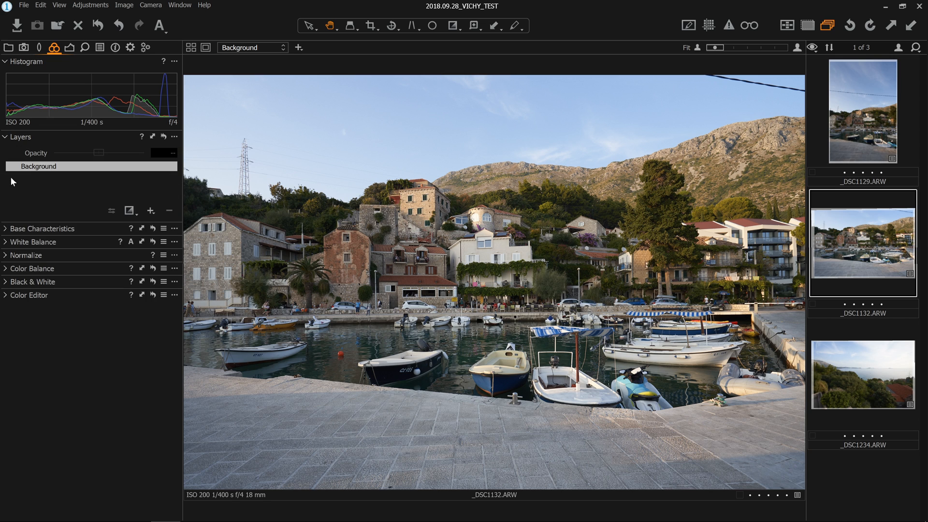
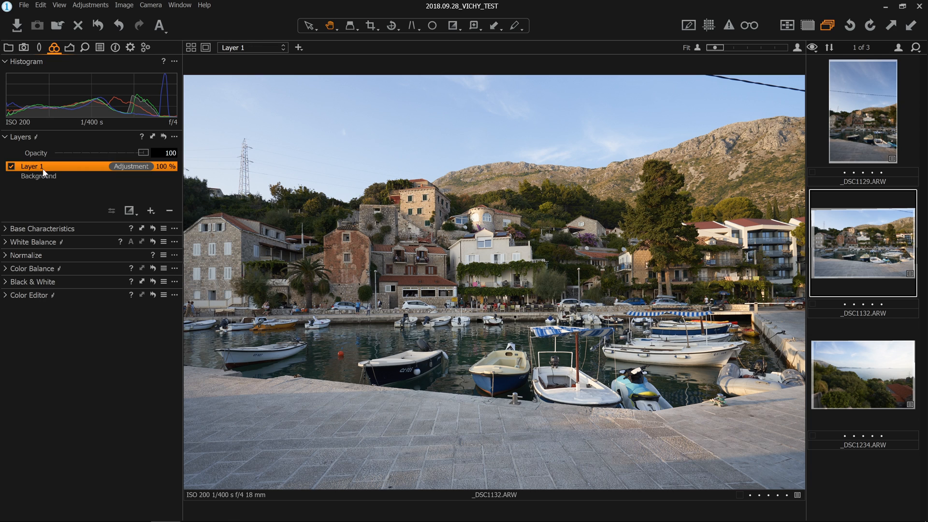
Switch back and forth between the Background and Layer 1, leaving Layer 1 active
click(64, 176)
click(58, 167)
click(55, 174)
click(56, 166)
Expand the Exposure tool, briefly view _DSC1234.ARW, and set the exposure of Layer 1 on _DSC1132.ARW to -1
click(69, 48)
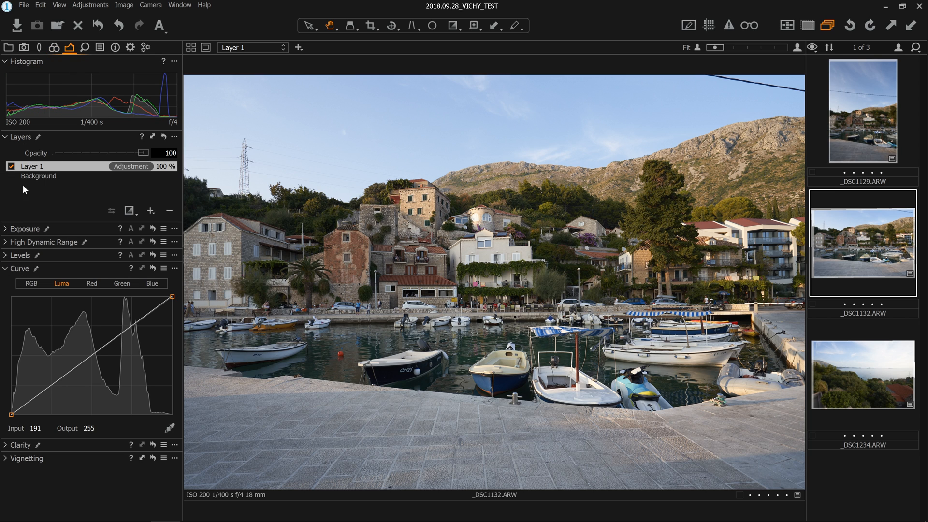
click(6, 229)
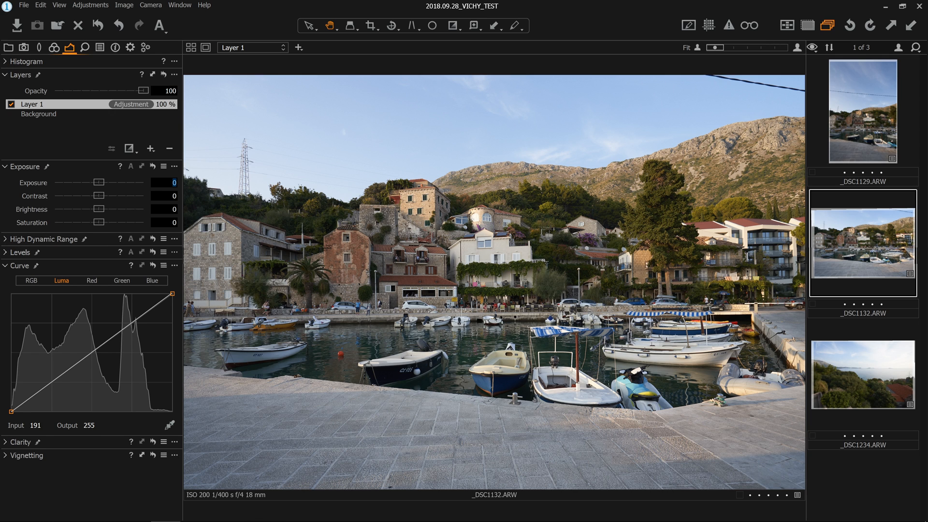
click(863, 375)
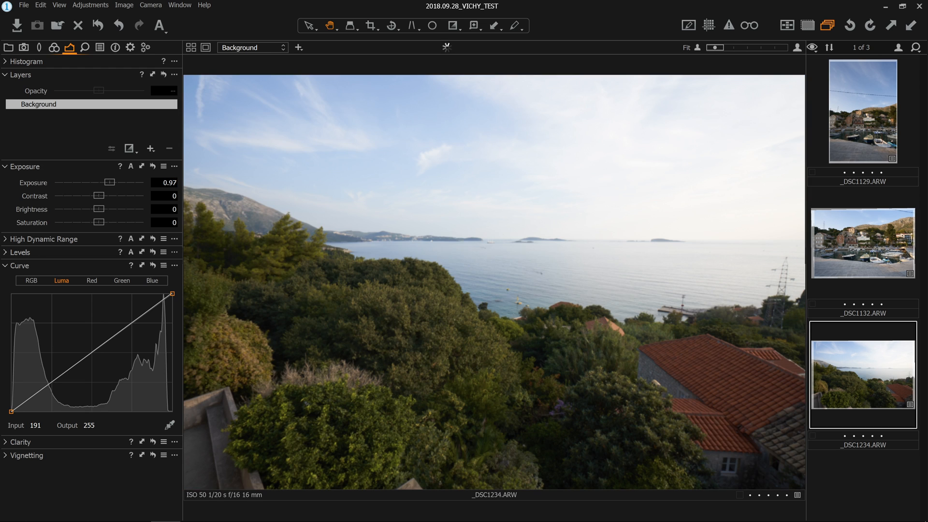
key(Up)
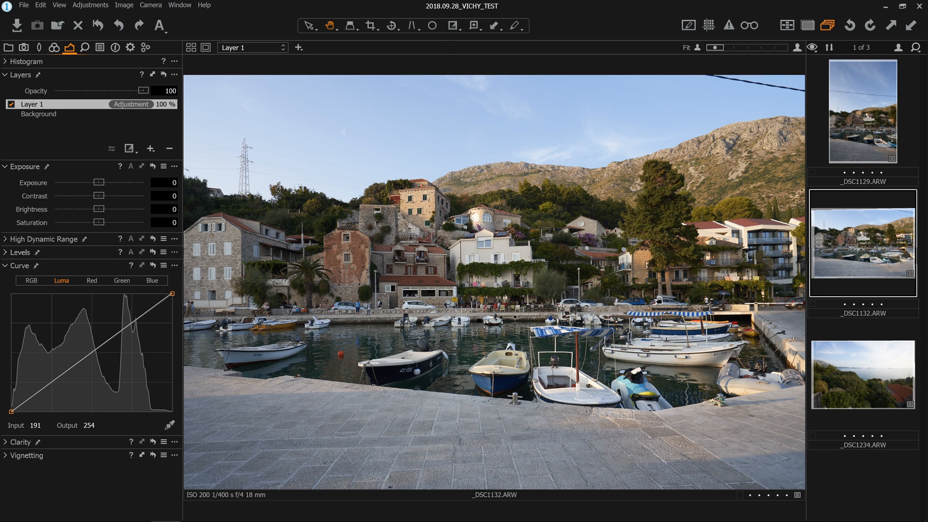
key(ctrl+y)
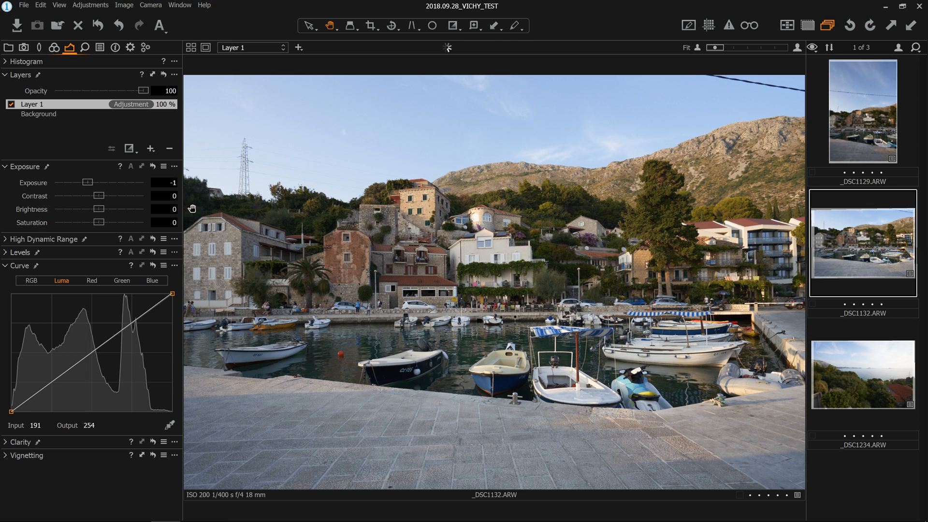
Draw a vertical gradient mask on Layer 1 from the upper sky down to the houses and display the mask
click(52, 49)
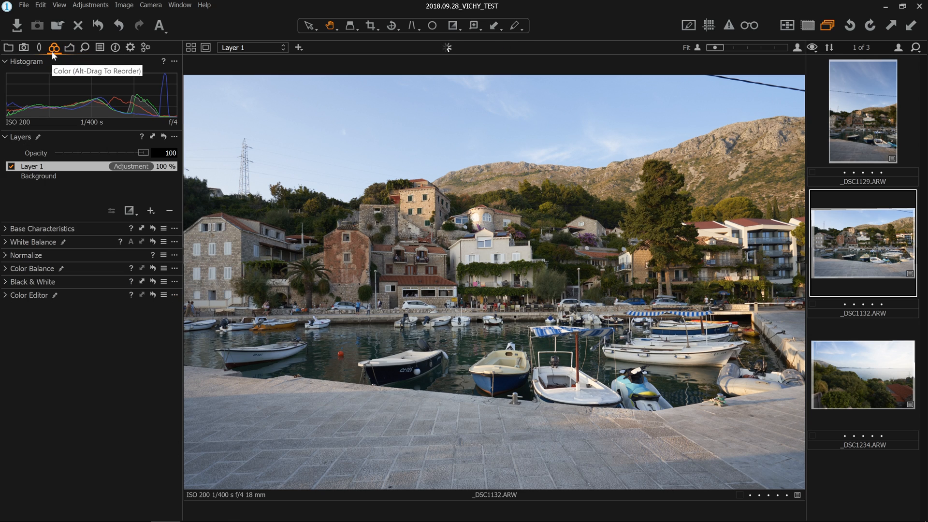
double_click(56, 166)
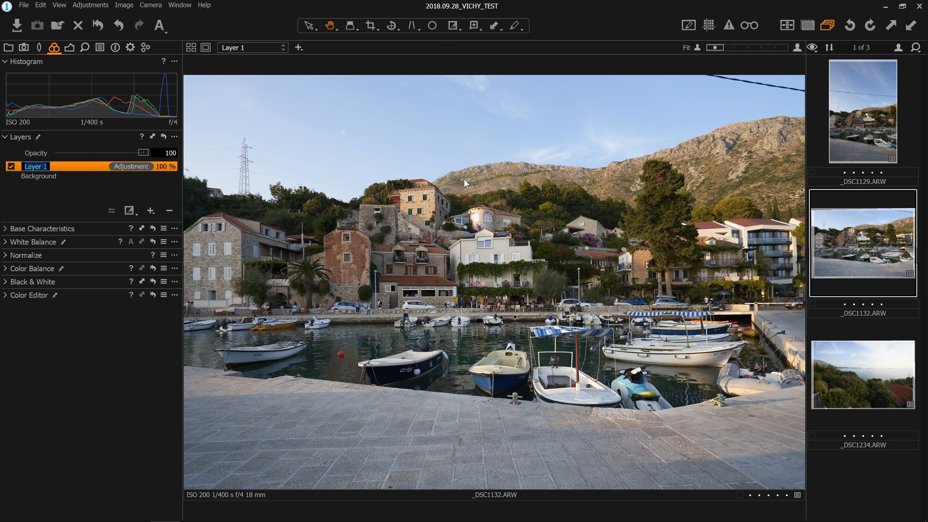
key(Return)
click(453, 26)
click(396, 66)
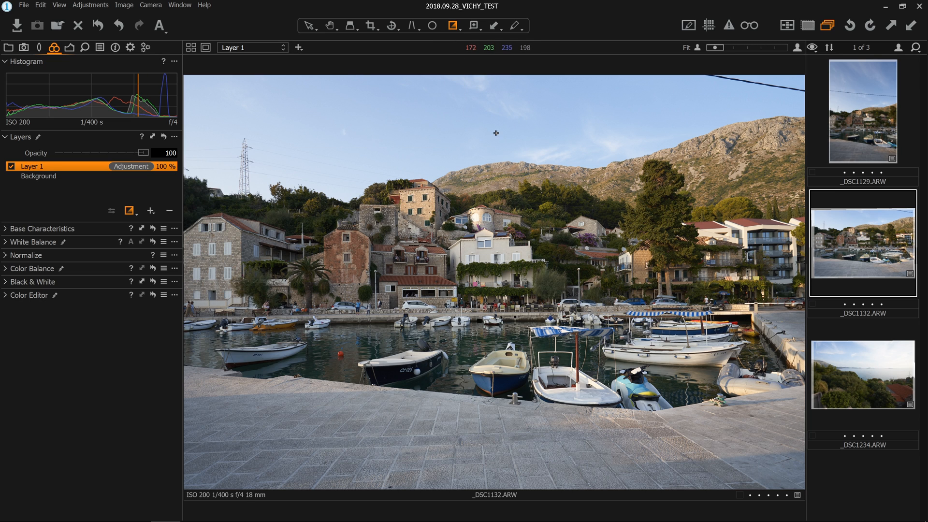
drag(496, 115, 497, 242)
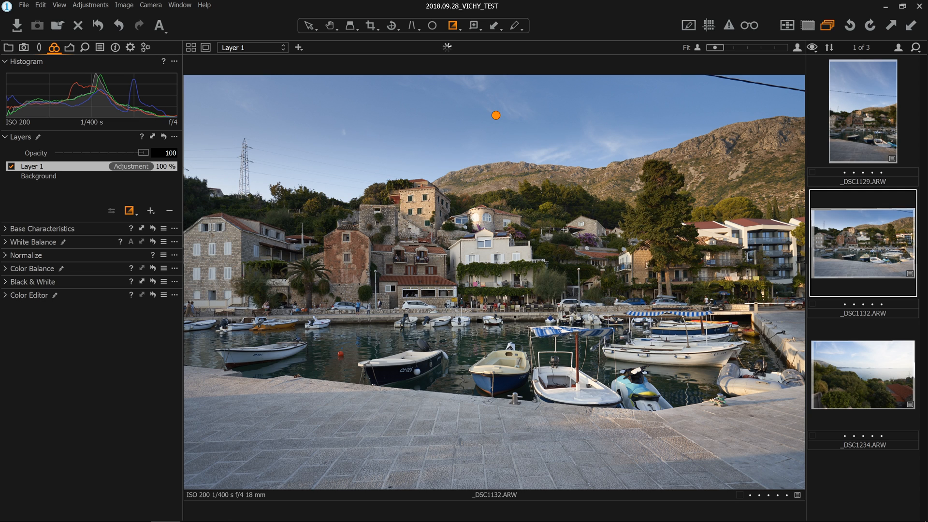
key(m)
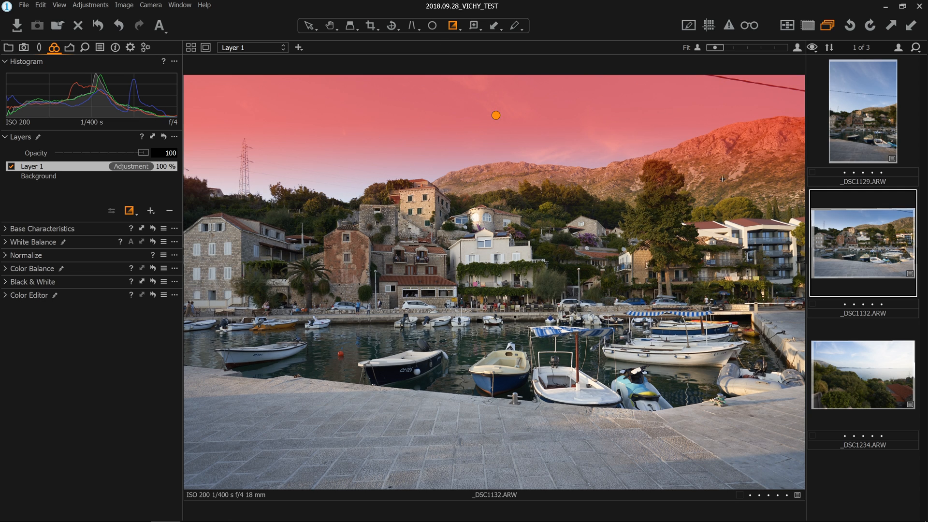
Activate the Erase Mask tool for Layer 1, increase the eraser size and reduce its flow
key(b)
click(455, 26)
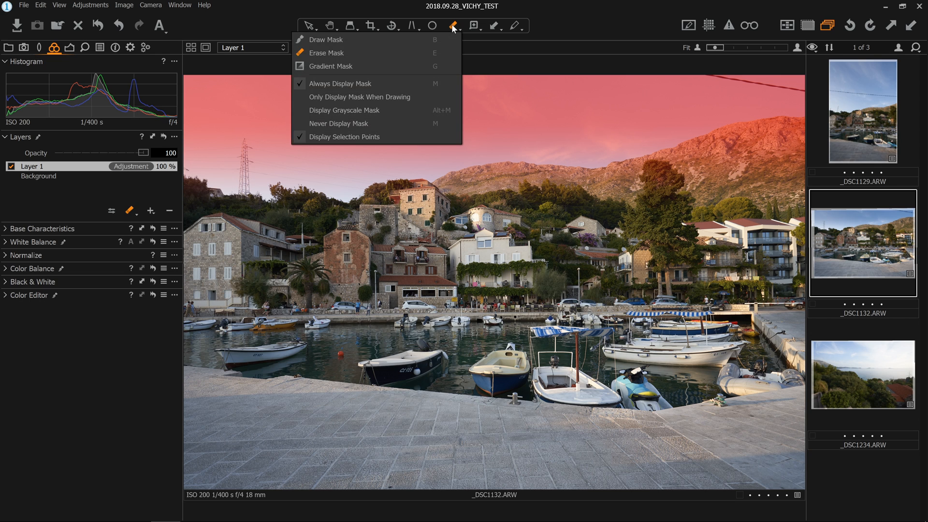
click(440, 48)
right_click(536, 213)
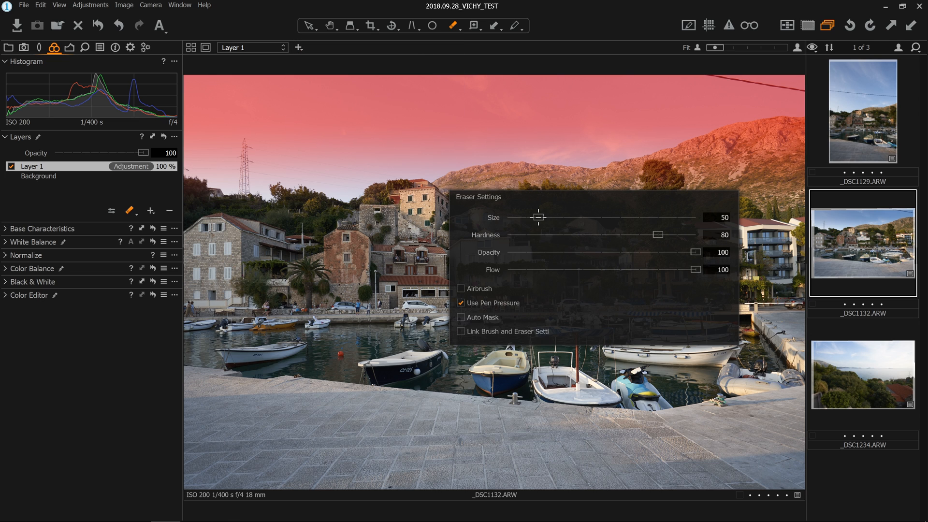
mouse_move(539, 216)
mouse_down()
mouse_move(594, 215)
mouse_move(635, 235)
mouse_move(567, 238)
mouse_up()
drag(696, 269, 563, 271)
click(573, 12)
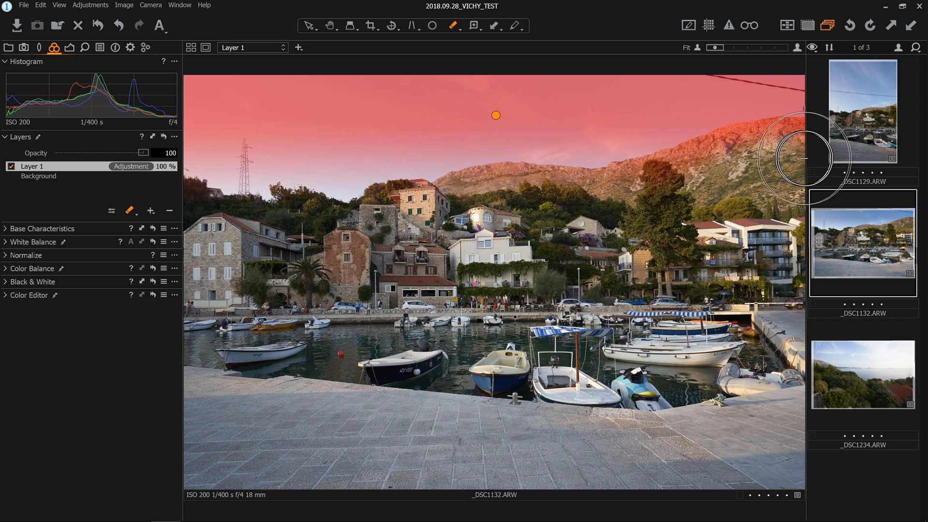
Hide Layer 1 and show it again to compare the photo with and without its adjustment
drag(806, 164, 687, 185)
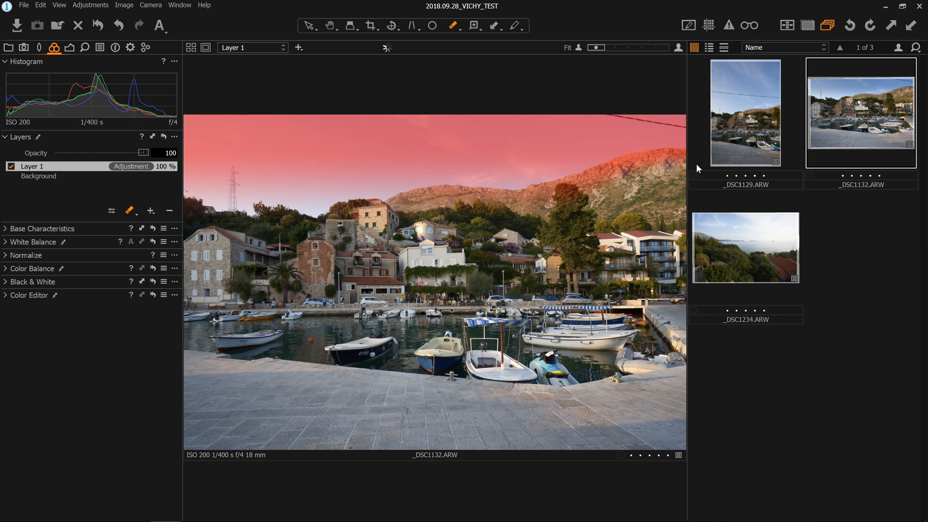
drag(686, 143, 814, 151)
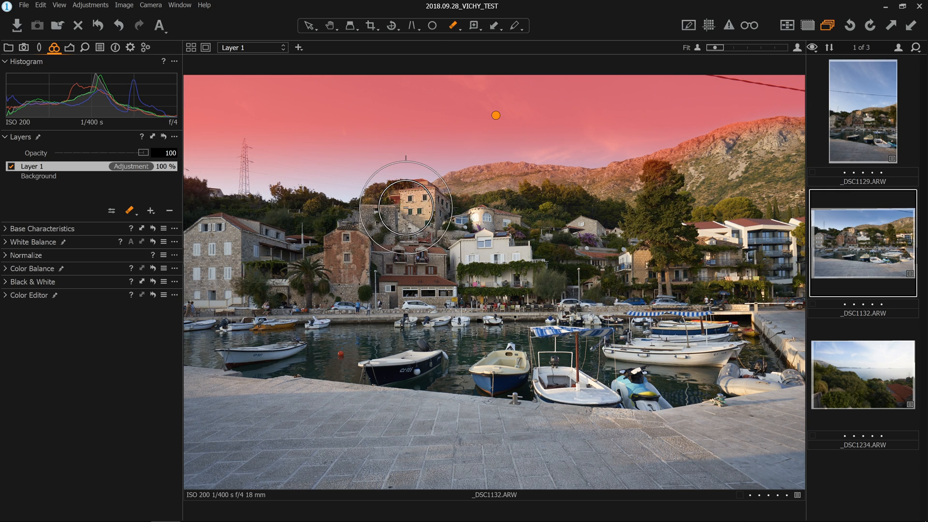
click(11, 166)
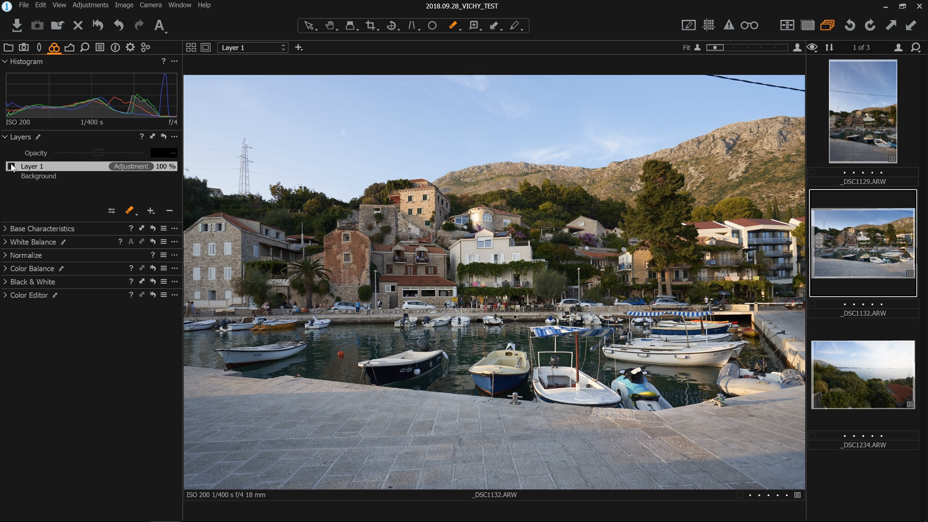
click(11, 166)
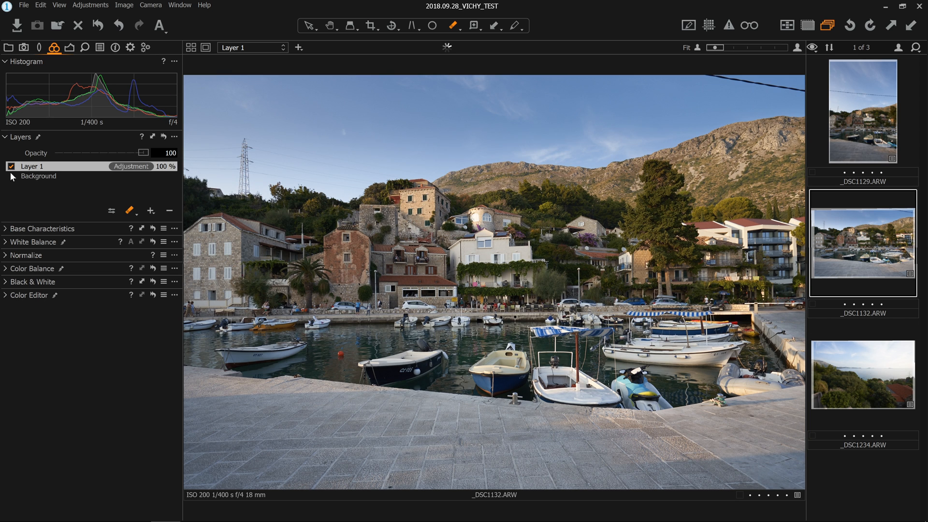
Change the exposure of Layer 1 to -0.26 and delete the layer
click(70, 47)
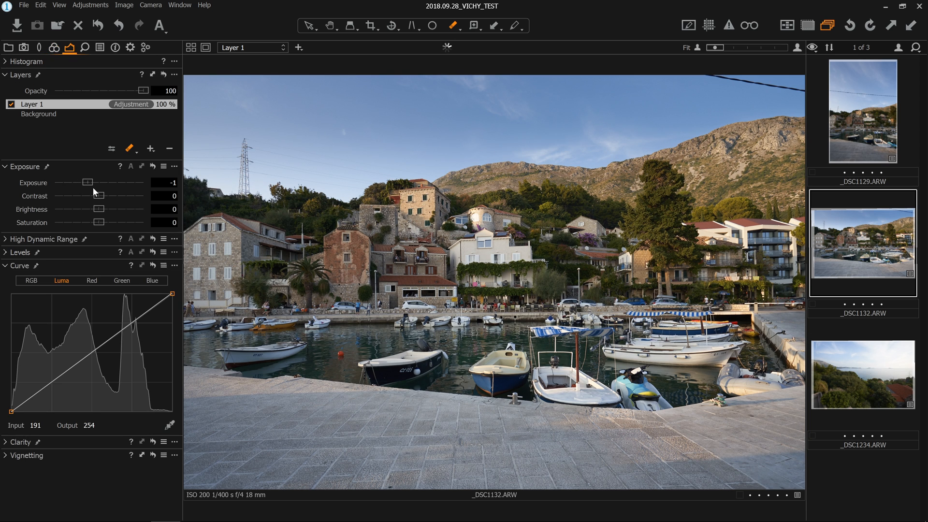
drag(89, 182, 94, 183)
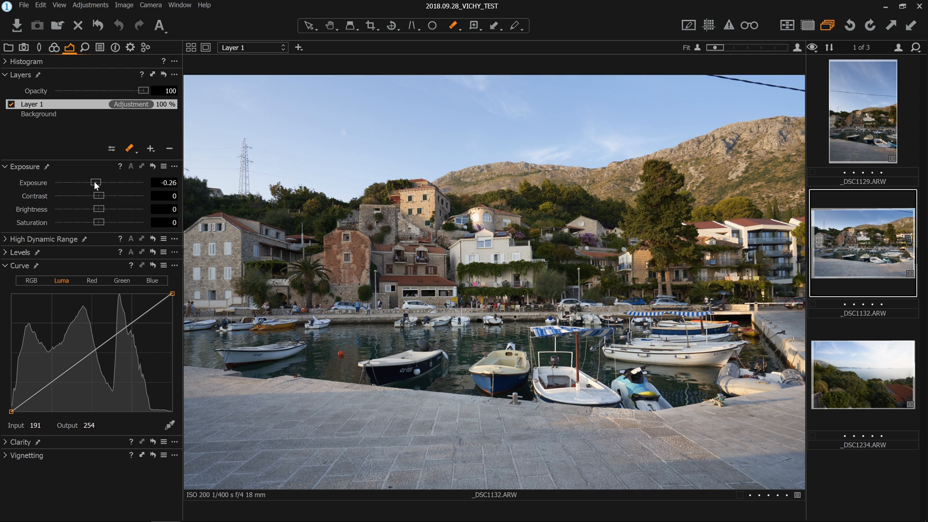
click(170, 149)
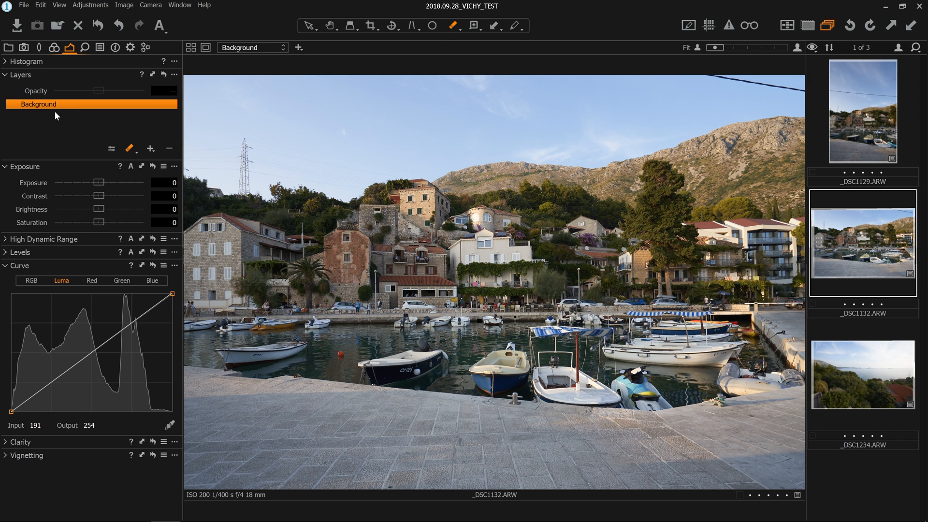
Add a new adjustment layer, choose Layer 1 as the active layer and delete it
click(151, 149)
click(248, 44)
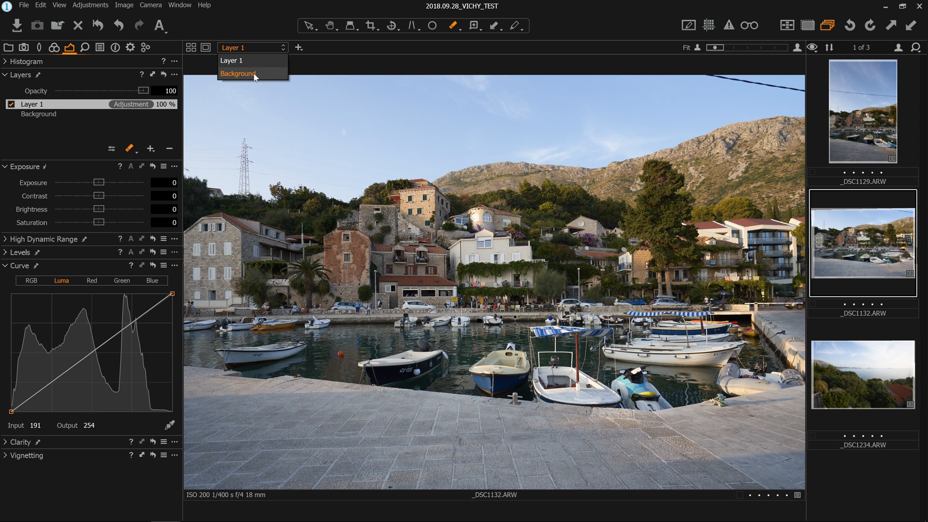
click(253, 59)
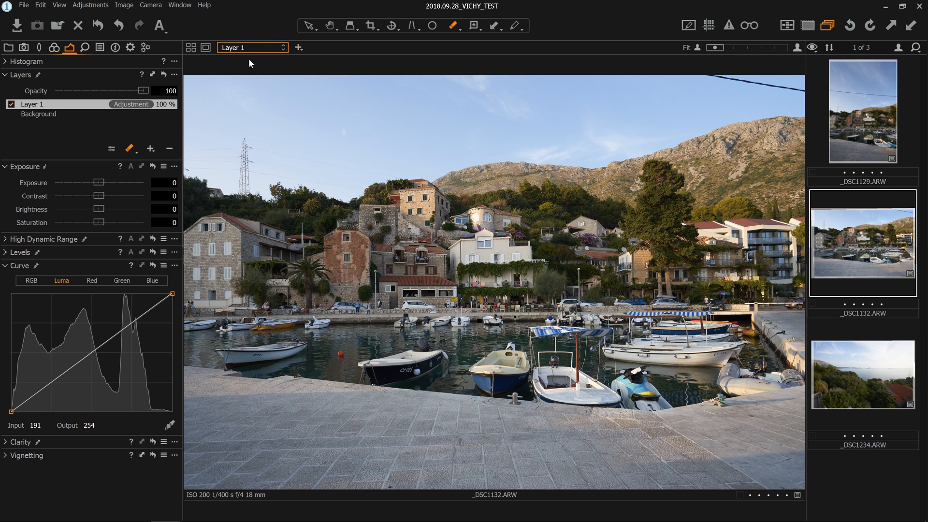
click(167, 151)
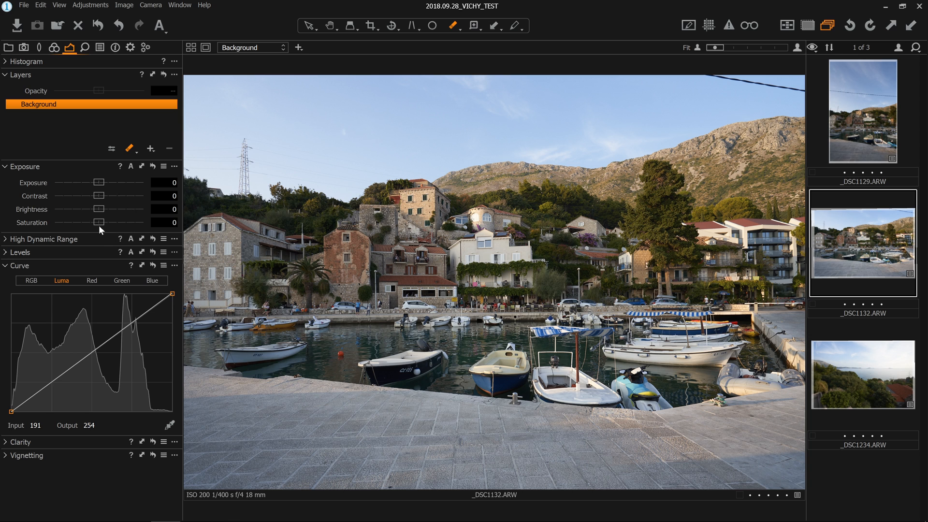
Raise the Saturation of the Background to 21
mouse_move(98, 222)
mouse_down()
mouse_move(121, 225)
mouse_move(106, 225)
mouse_up()
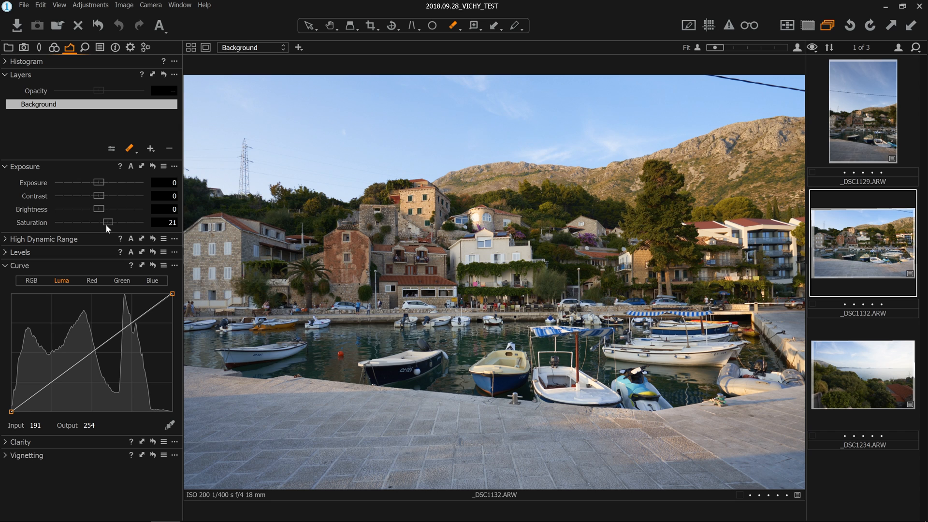
Turn on the exposure warning and set the High Dynamic Range Shadow and Highlight values to 100
click(25, 240)
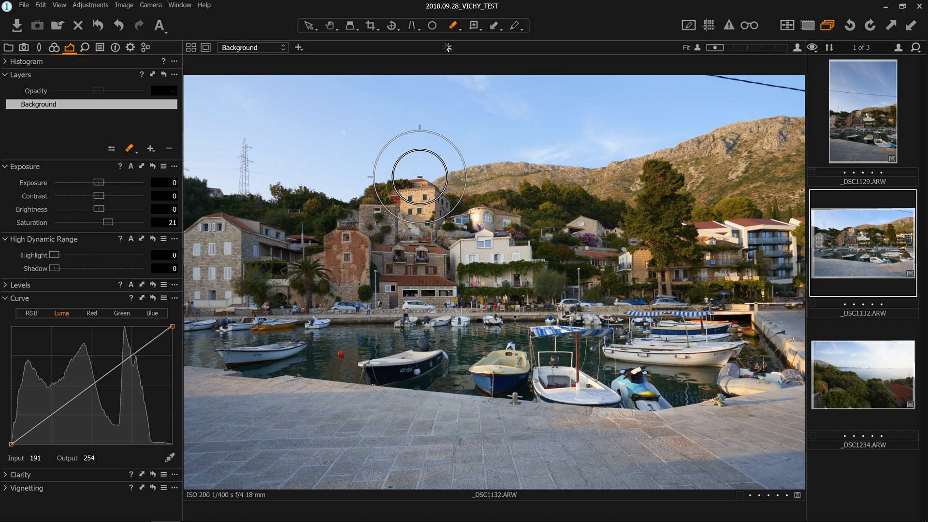
click(729, 25)
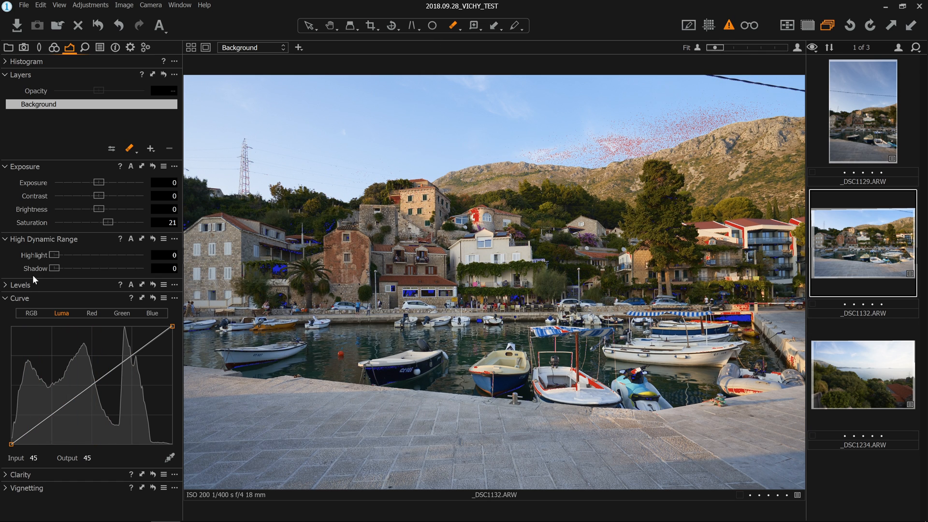
drag(56, 267, 137, 251)
drag(55, 253, 144, 254)
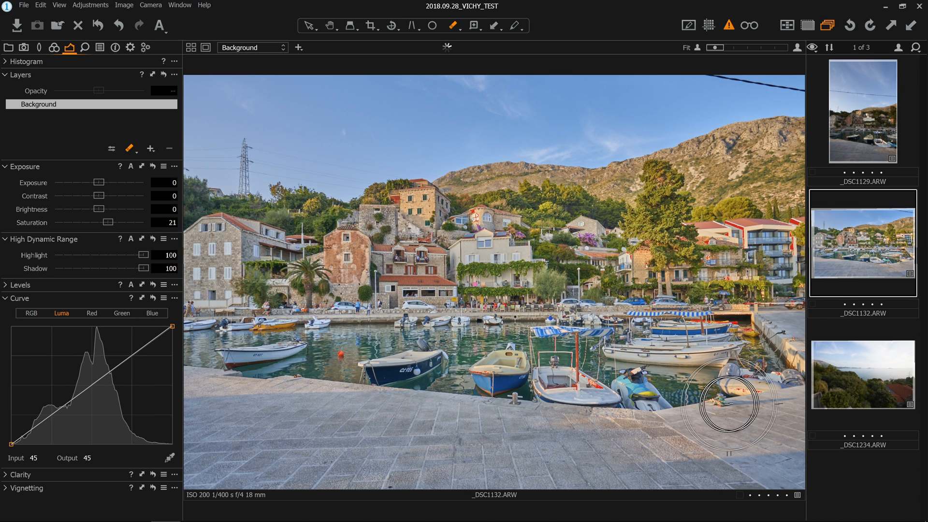
Reset Saturation to 0, try a lower saturation and reset it again
double_click(106, 225)
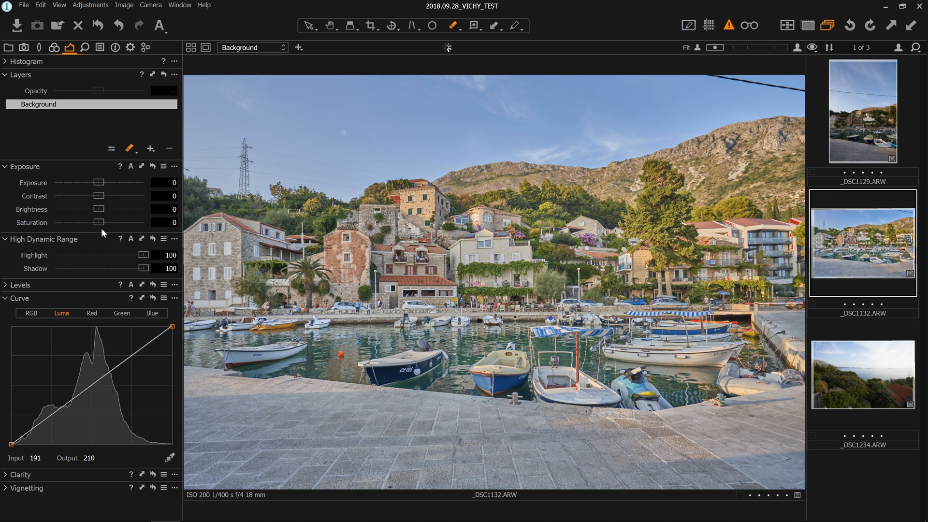
drag(95, 222, 81, 214)
double_click(83, 218)
Reset Highlight and Shadow individually, undo both resets, and reset the whole High Dynamic Range tool
double_click(143, 254)
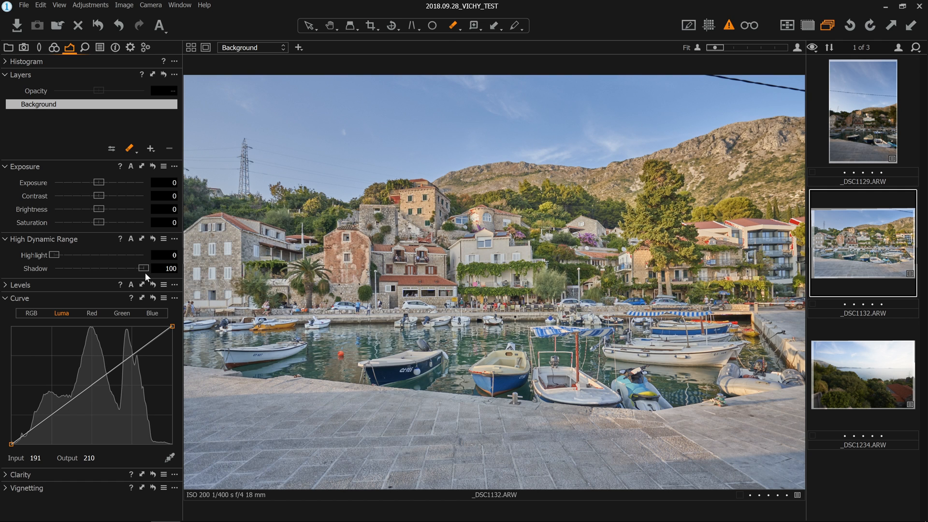
double_click(143, 268)
key(ctrl+z)
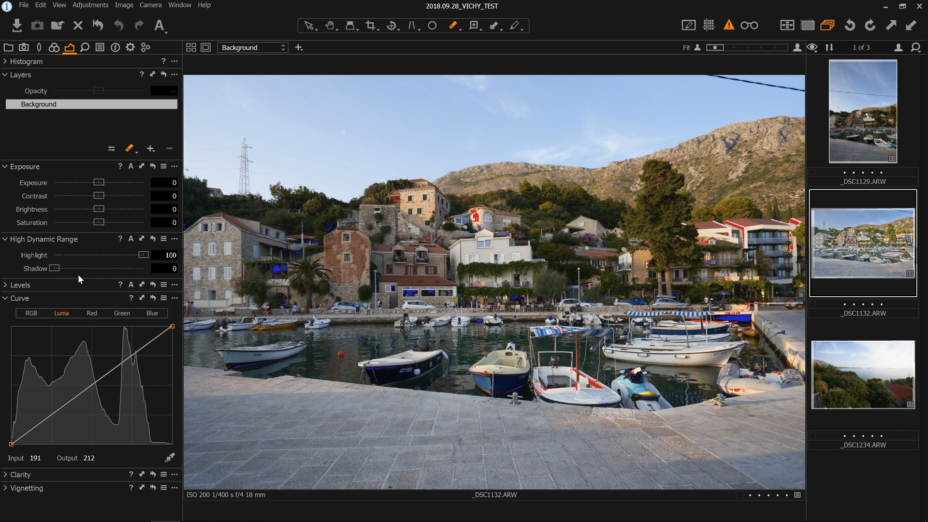
key(ctrl+z)
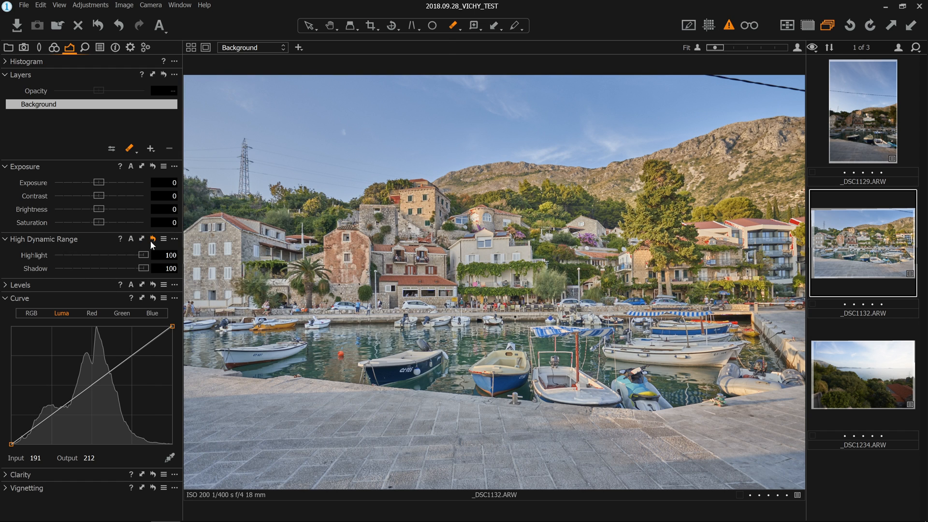
click(151, 239)
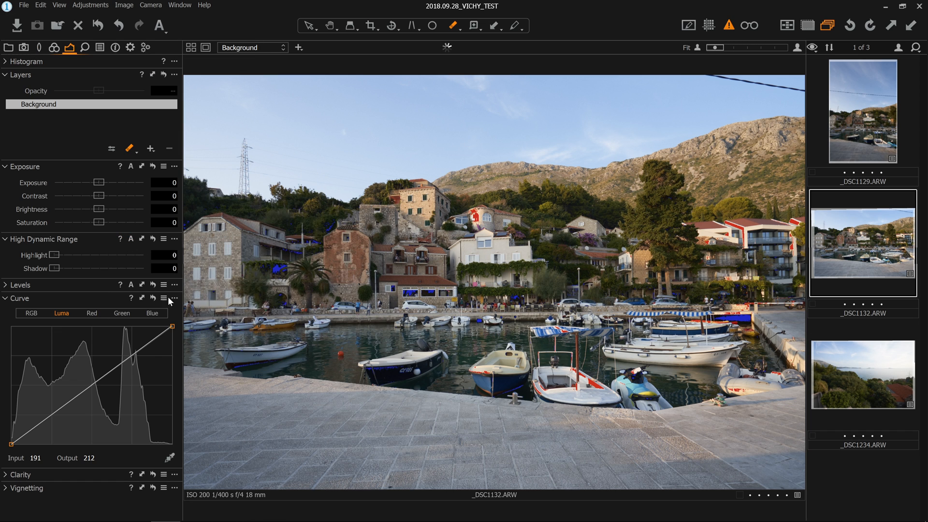
Apply the automatic exposure adjustment to the Background and reset the Exposure tool
click(130, 167)
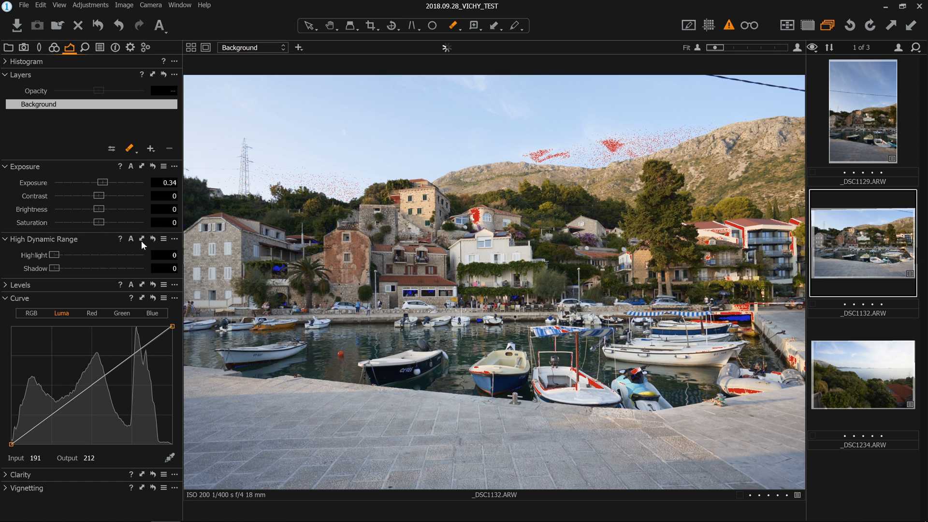
click(153, 167)
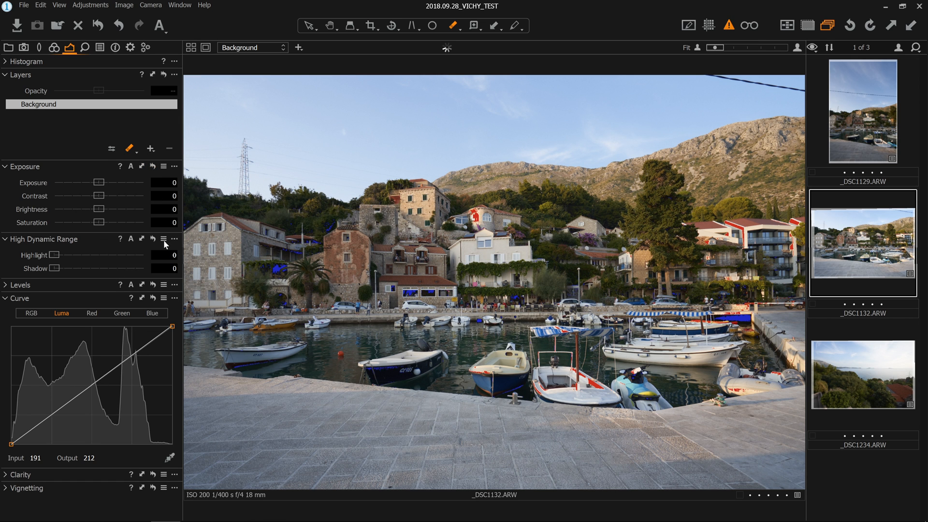
Briefly expand the Levels tool and reopen the Curve tool
click(6, 285)
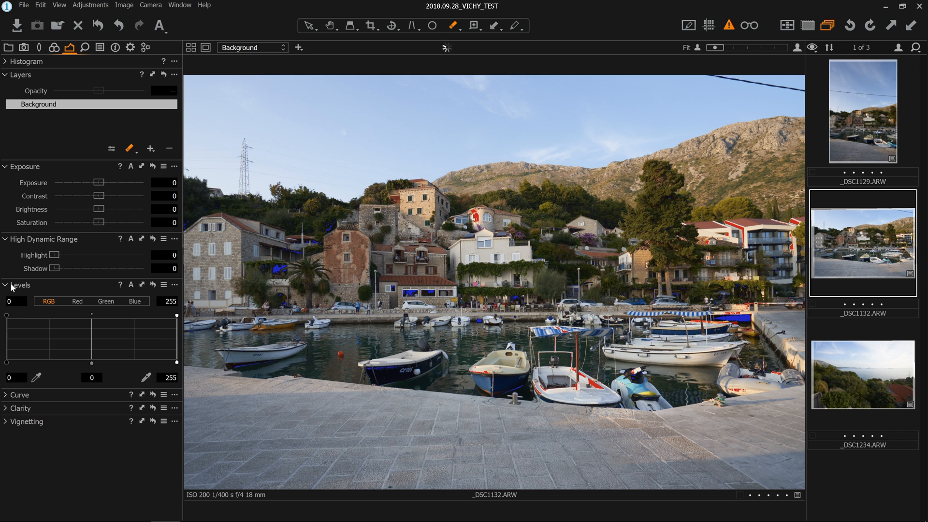
click(6, 285)
click(6, 298)
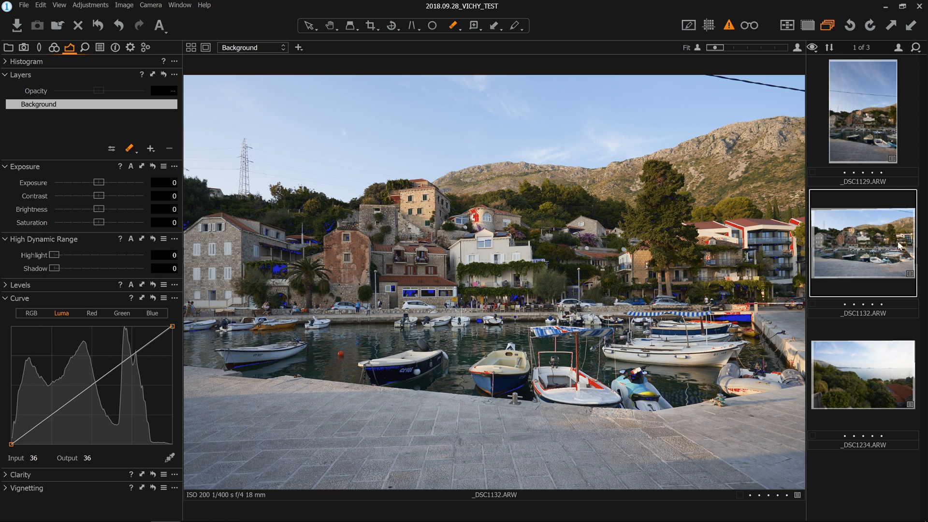
Create a new variant of _DSC1132.ARW
right_click(918, 247)
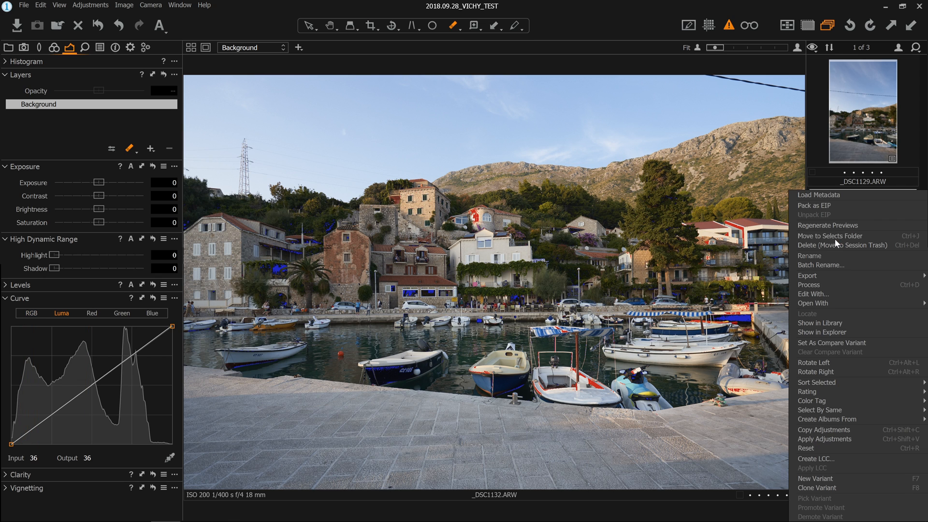
click(869, 481)
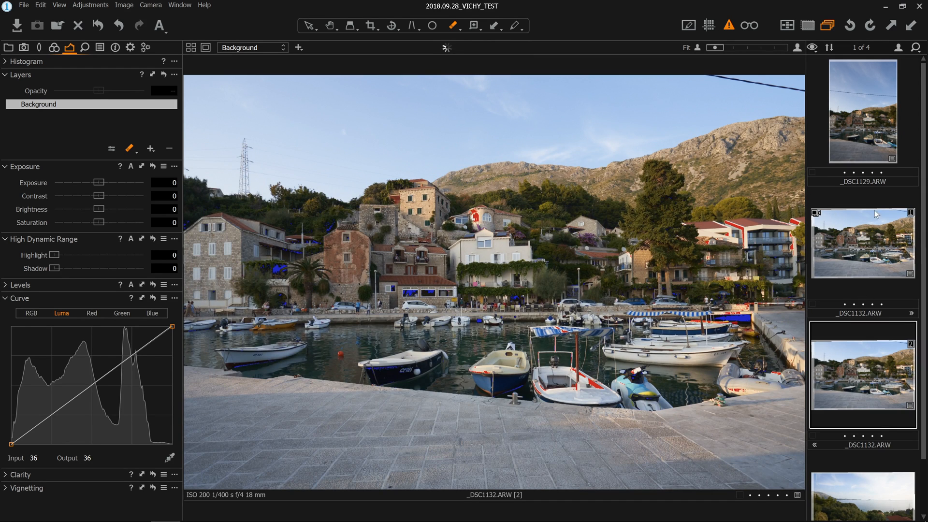
Shape an RGB S-curve on the first _DSC1132.ARW variant with points 188 to 209 and 60 to 38, and turn off the exposure warning
click(865, 237)
click(33, 313)
drag(127, 360, 131, 348)
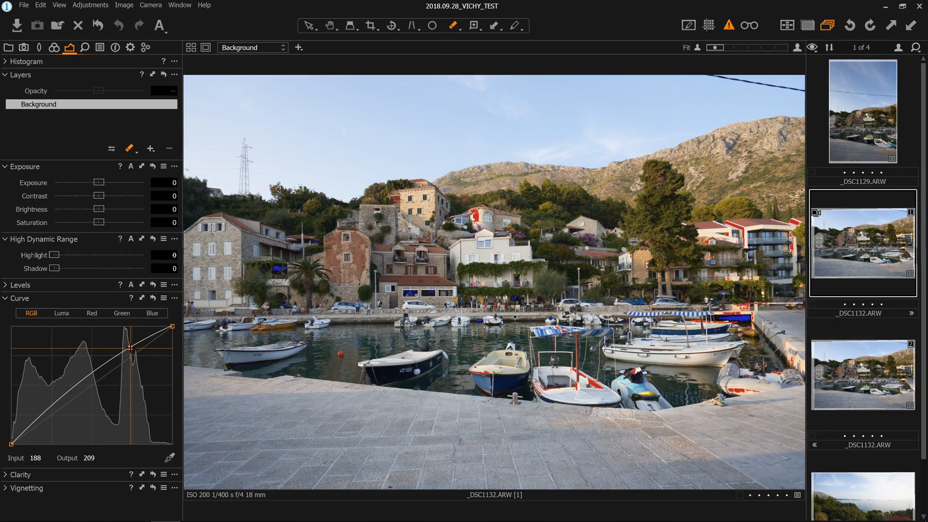
drag(49, 414, 49, 427)
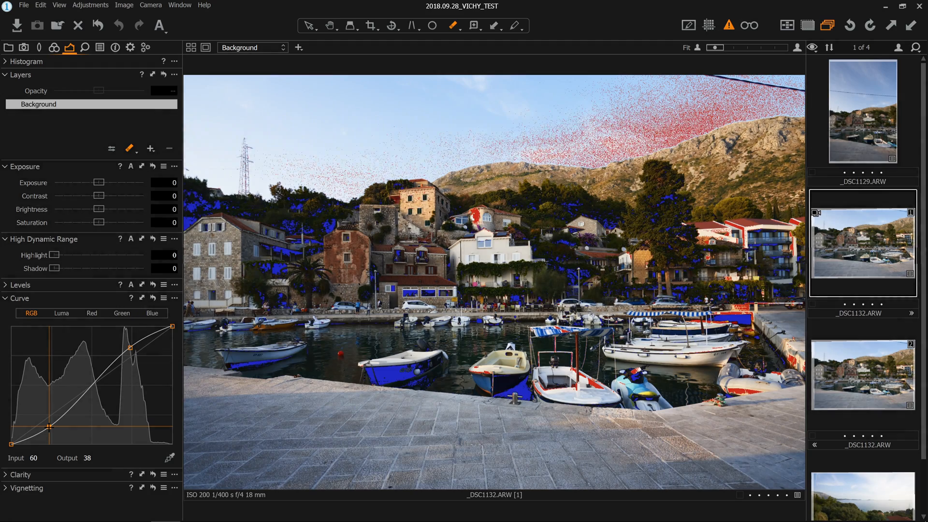
key(ctrl+e)
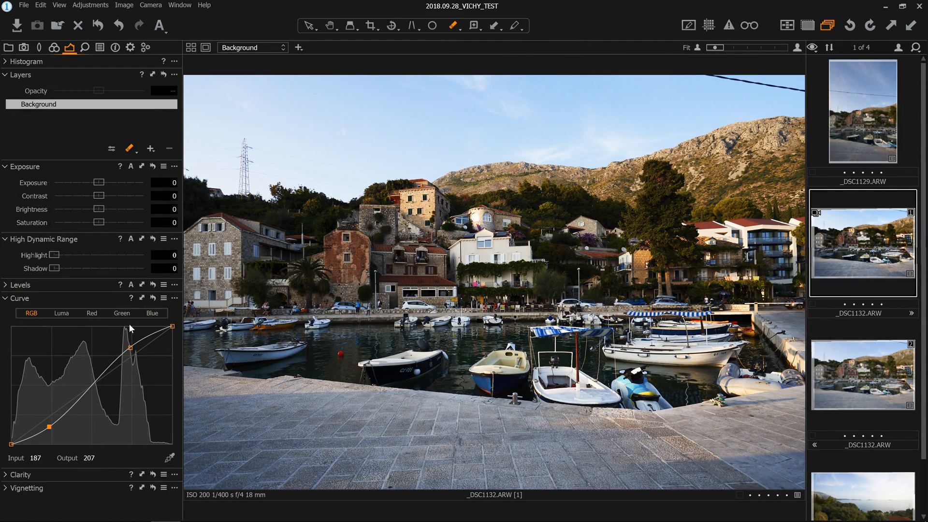
View the second variant and the Luma curve, and return to the first variant's RGB curve
click(865, 382)
click(61, 313)
click(873, 236)
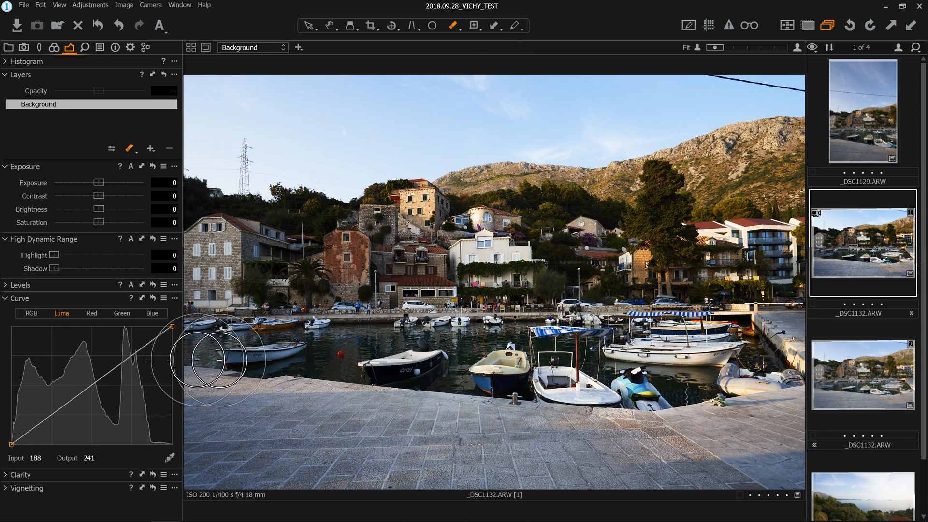
click(29, 313)
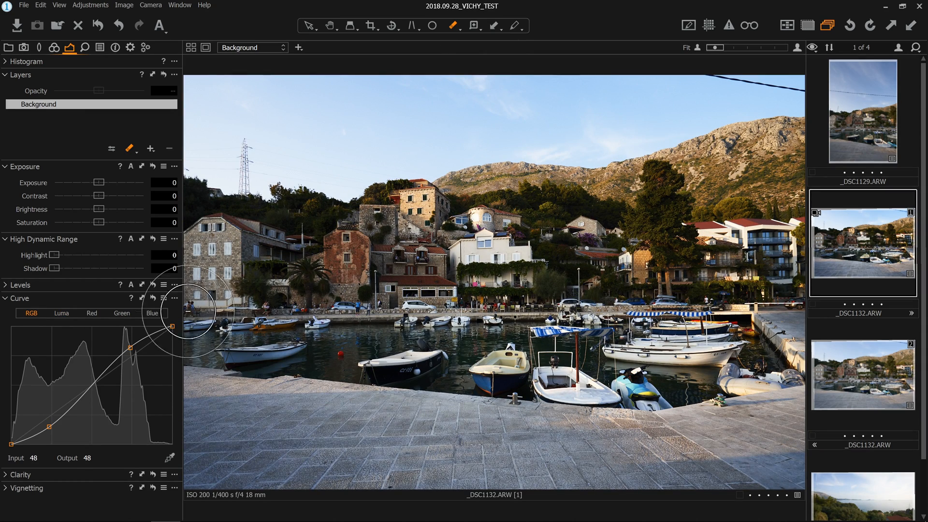
Shape a Luma S-curve on the second _DSC1132.ARW variant with points 190 to 209 and 47 to 28
click(873, 368)
click(62, 313)
drag(132, 355, 132, 351)
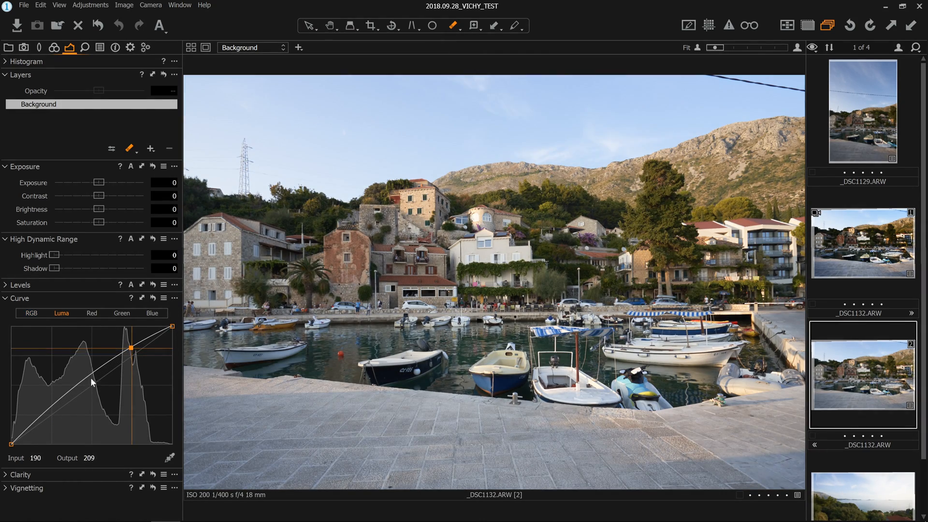
drag(42, 419, 40, 431)
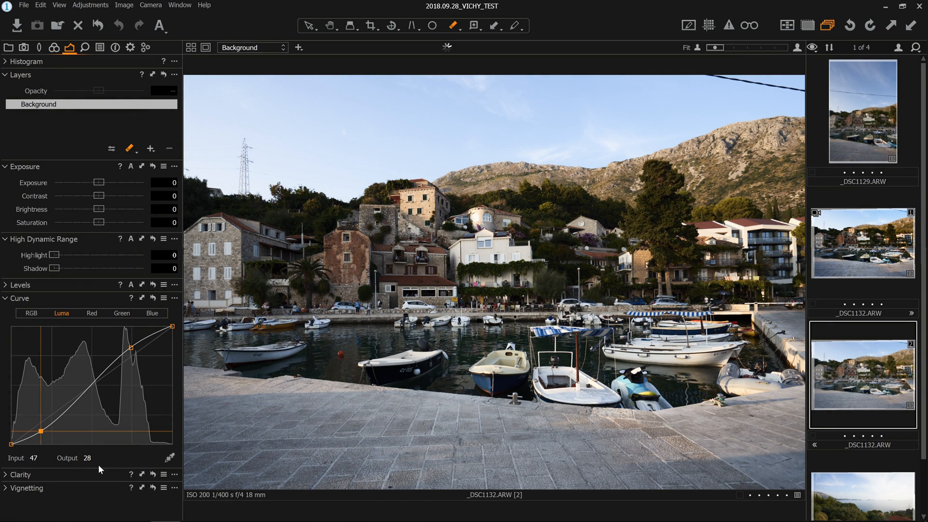
Alternate between the two _DSC1132.ARW variants to compare the colours of the RGB curve and the Luma curve
click(874, 256)
click(886, 371)
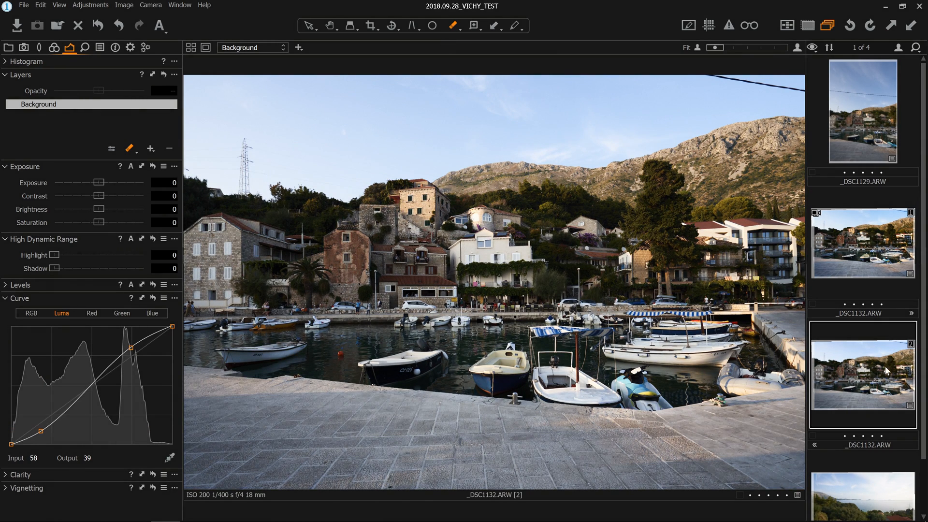
click(874, 252)
click(865, 392)
click(855, 254)
click(854, 367)
click(848, 281)
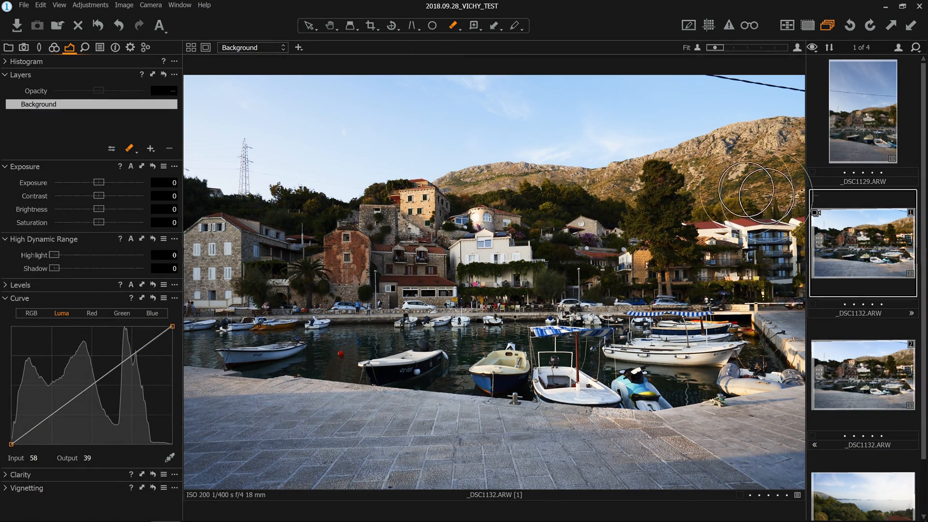
click(870, 381)
click(842, 235)
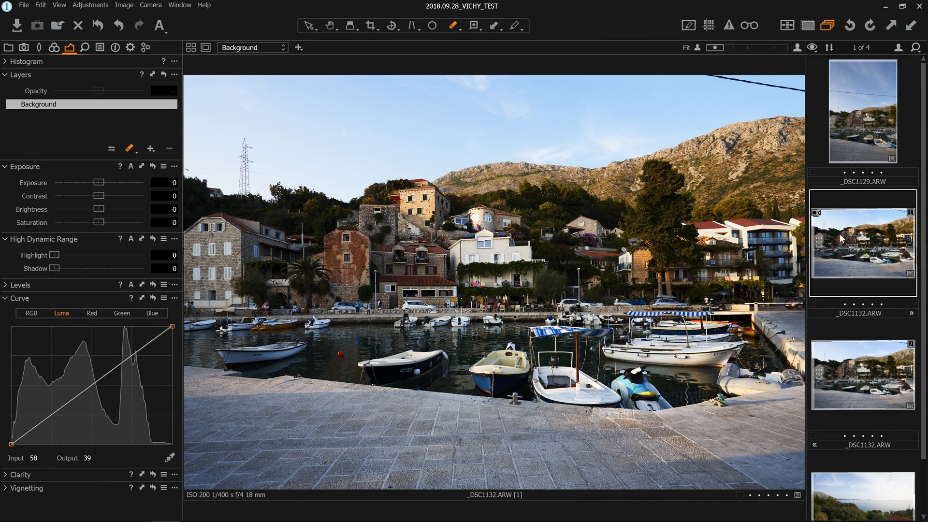
Compare the first _DSC1132.ARW variant and its RGB curve with the second variant and its Luma curve
click(32, 312)
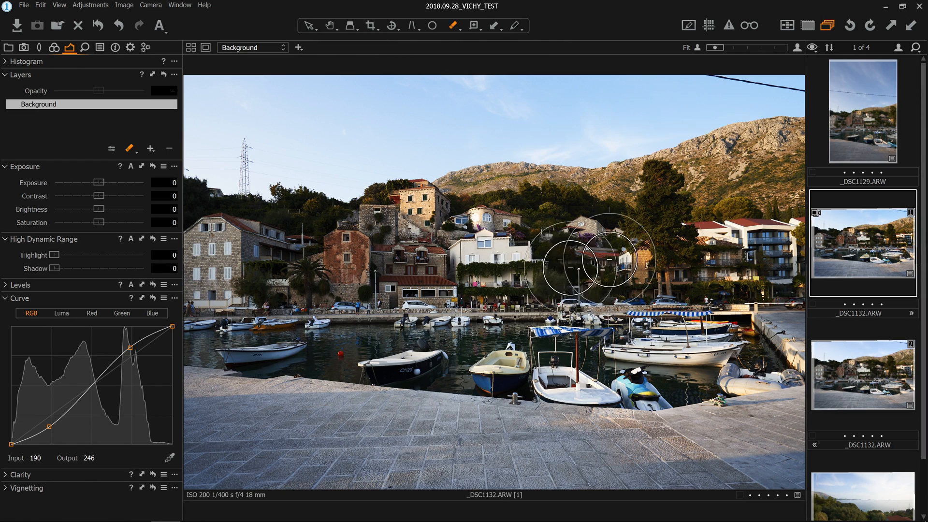
click(867, 373)
click(880, 231)
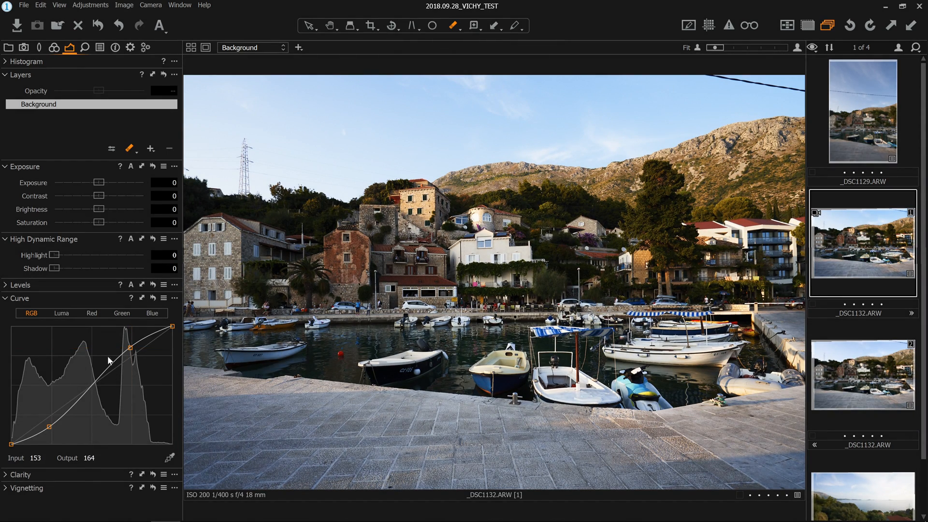
click(865, 375)
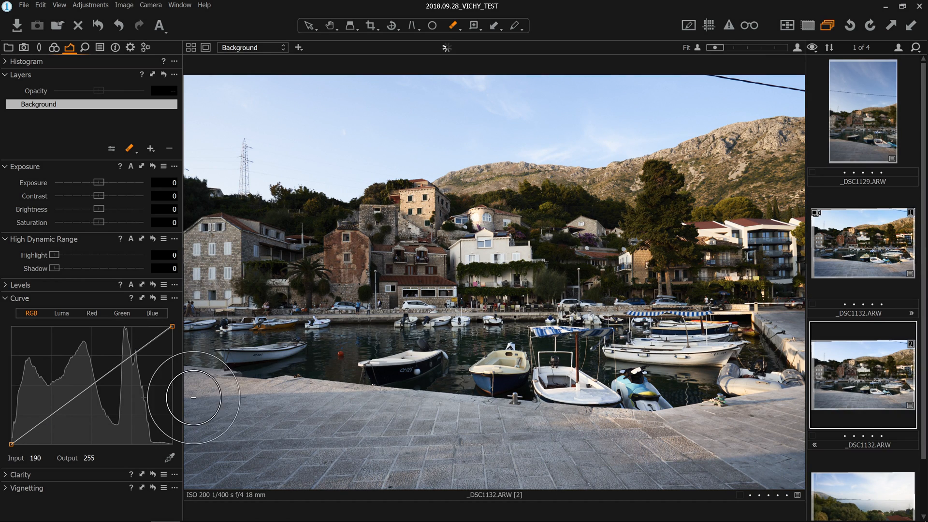
click(61, 314)
click(883, 248)
click(26, 314)
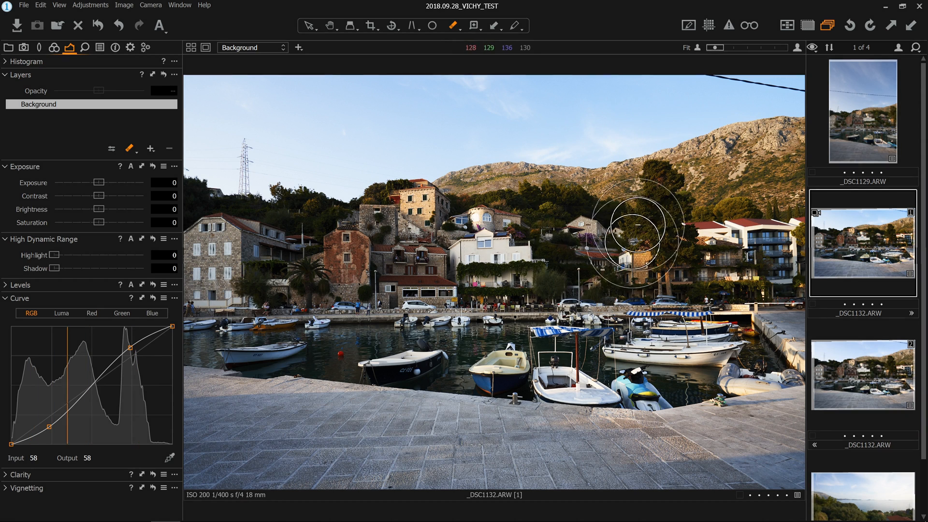
click(867, 375)
click(62, 313)
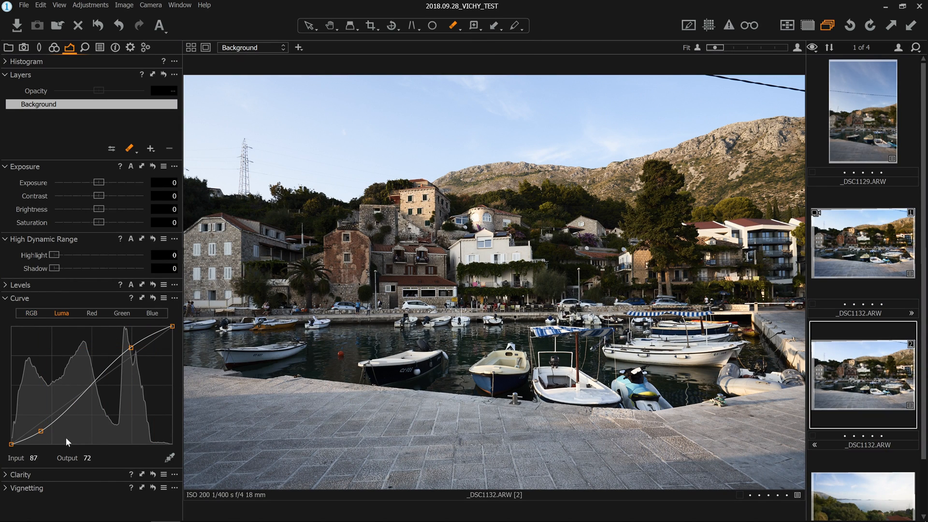
key(Left)
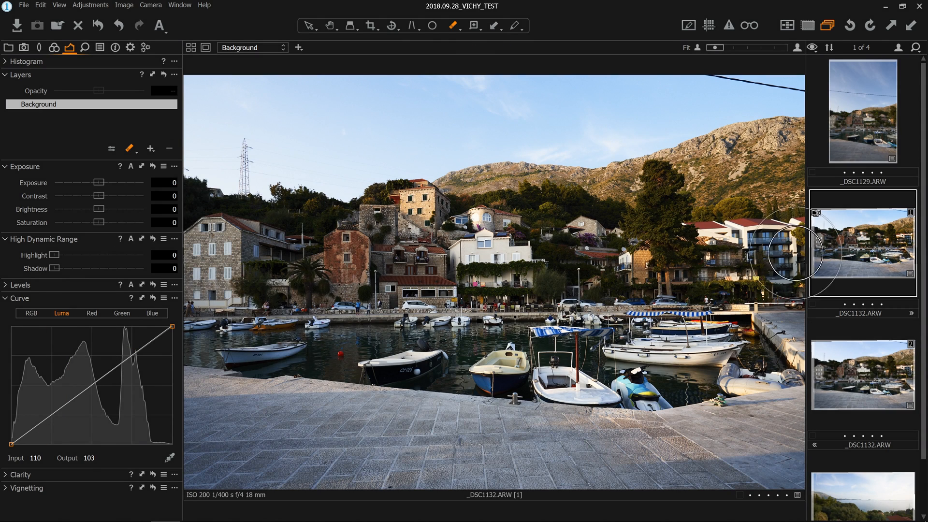
click(29, 312)
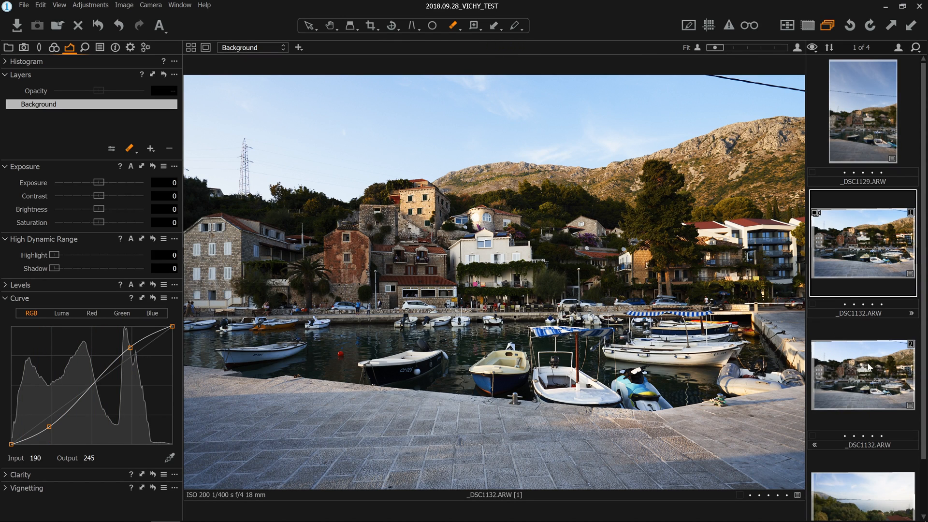
Reset the curve on the first _DSC1132.ARW variant and delete the second variant
click(154, 298)
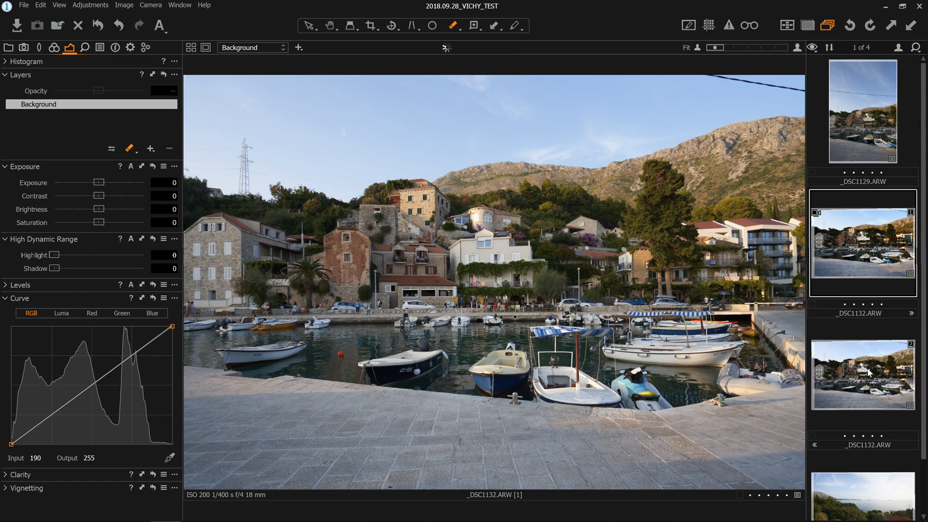
right_click(866, 367)
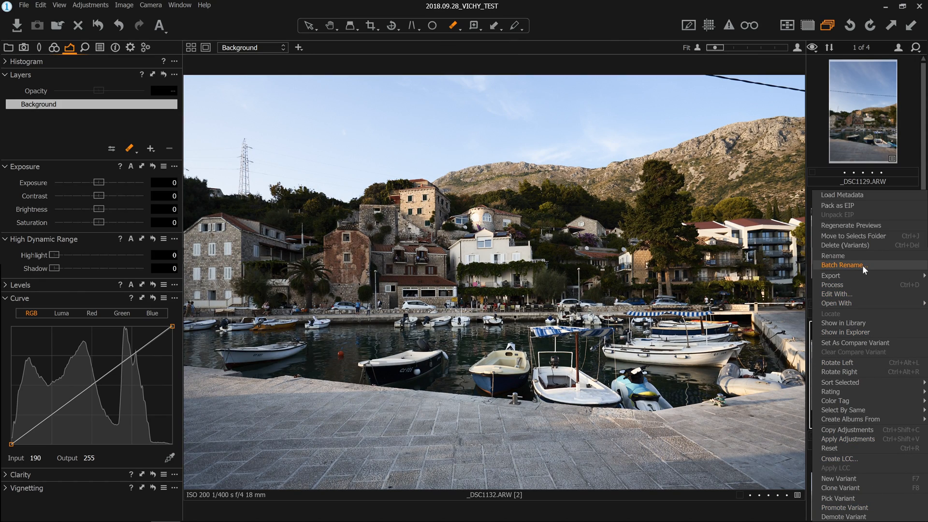
click(860, 101)
click(864, 363)
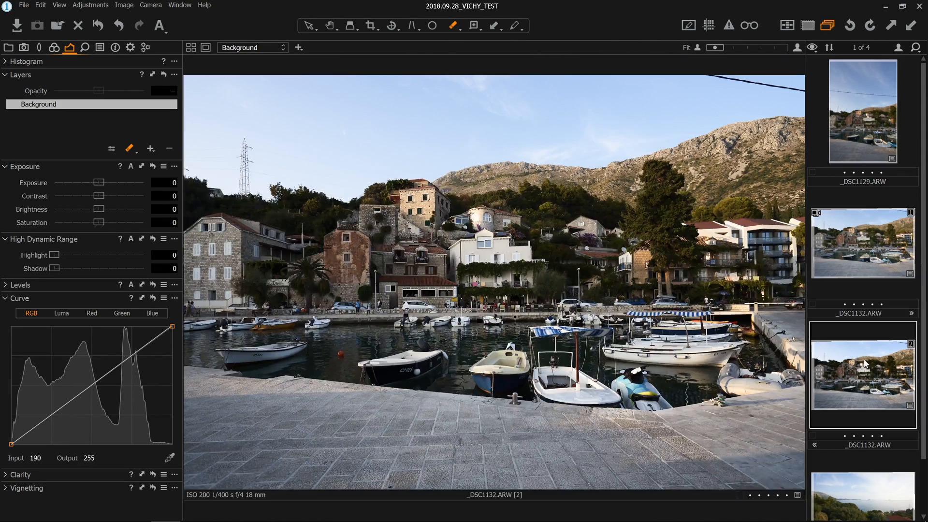
key(Delete)
click(832, 279)
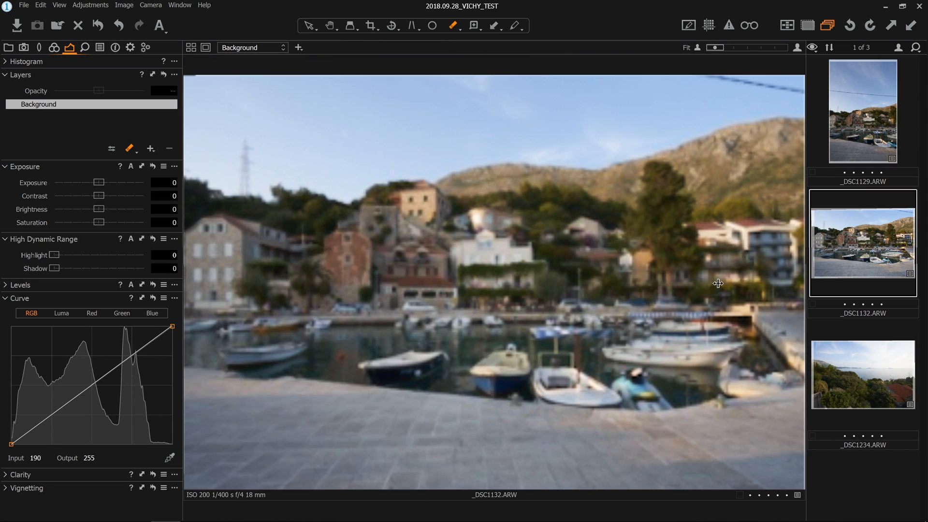
Reset all adjustments of _DSC1132.ARW and choose Natural as the Clarity method
click(14, 475)
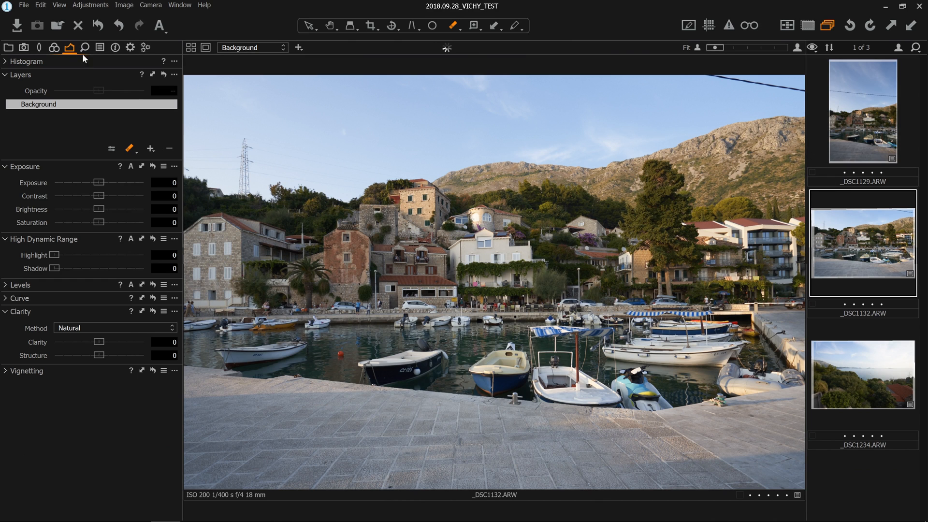
click(96, 24)
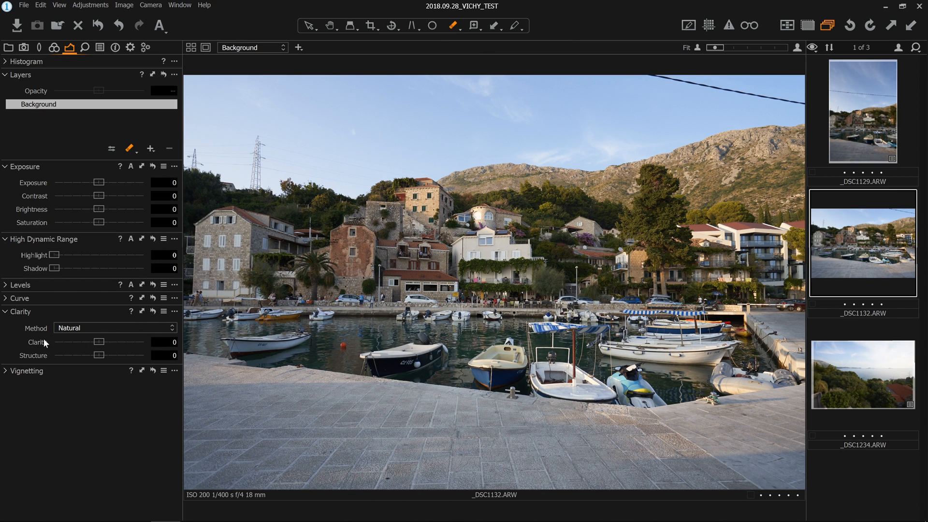
click(123, 328)
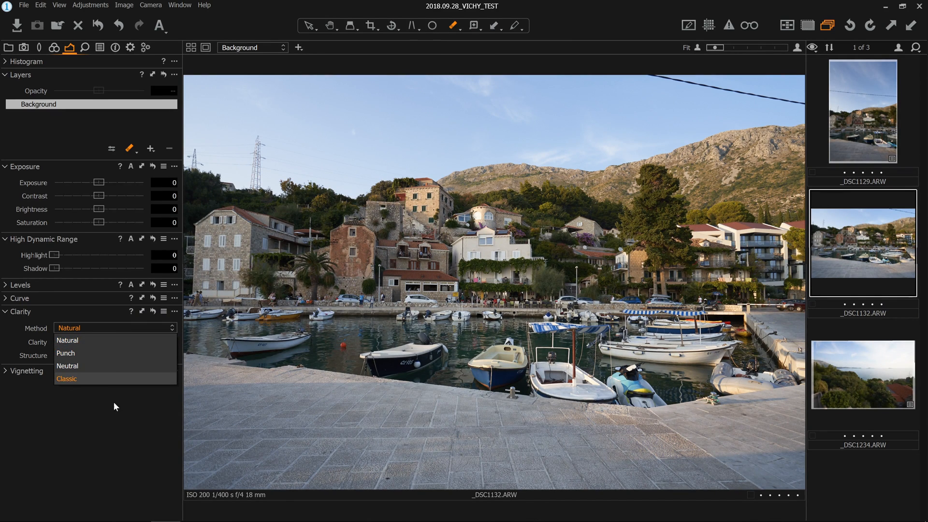
click(109, 341)
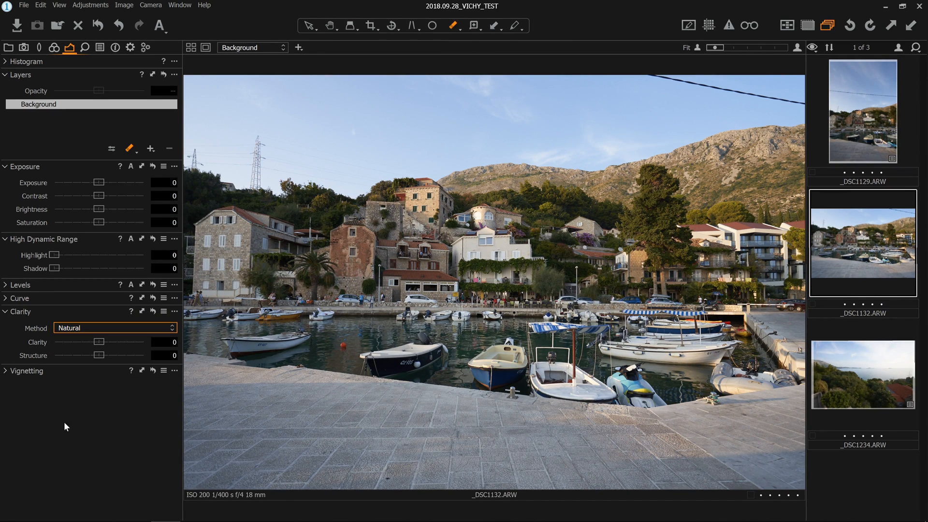
Inspect the harbour houses and boats at 100%, raise Clarity to 100, and reduce it to 50
key(h)
double_click(418, 359)
mouse_move(552, 157)
mouse_down()
mouse_move(443, 302)
mouse_move(404, 331)
mouse_up()
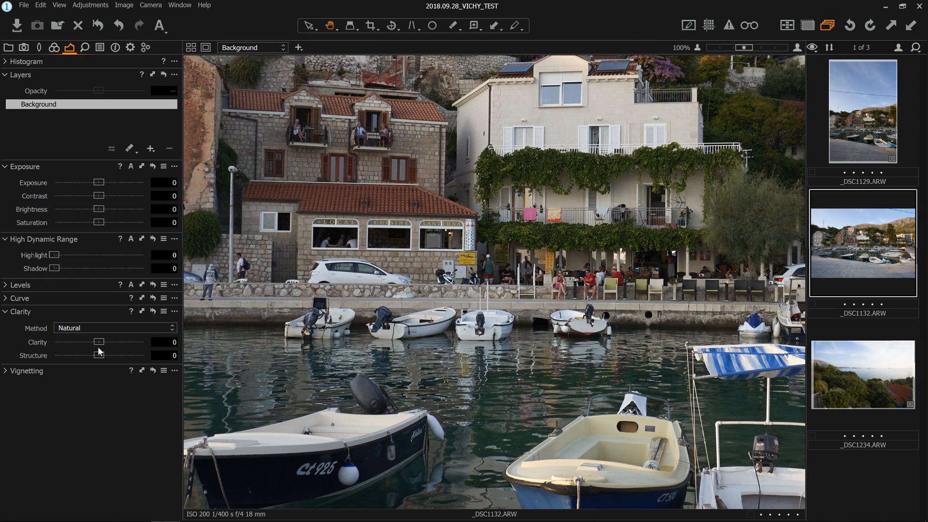
drag(101, 340, 198, 333)
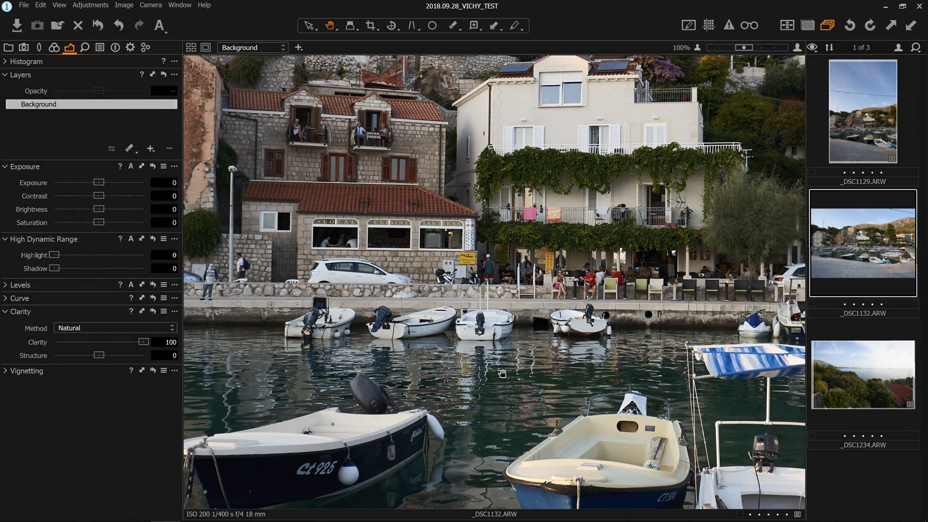
click(170, 342)
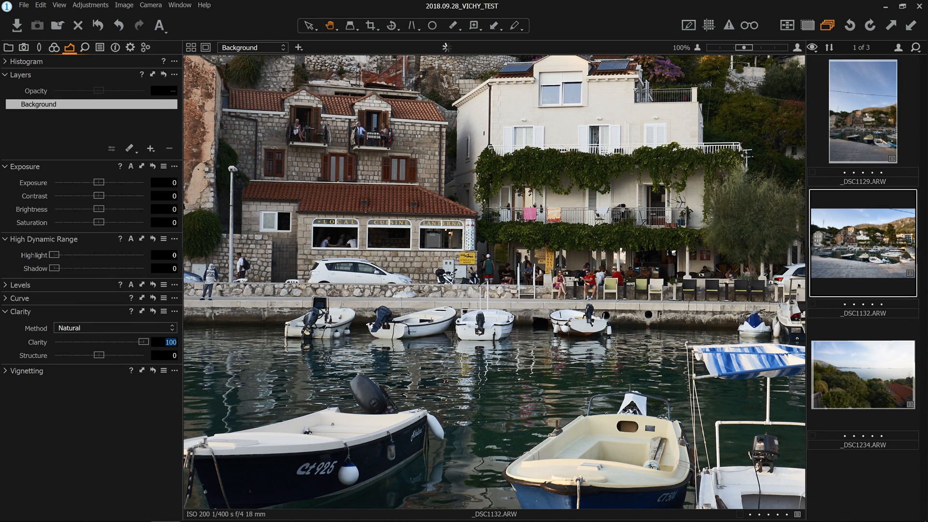
text(50)
key(Return)
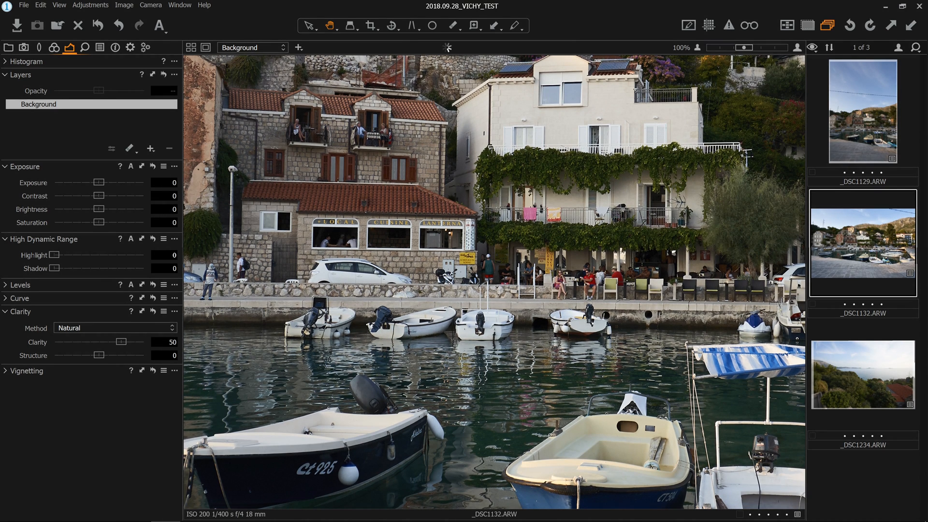
Temporarily reset the Clarity adjustments to compare the boats and houses with and without them
drag(441, 334, 483, 308)
drag(424, 255, 411, 272)
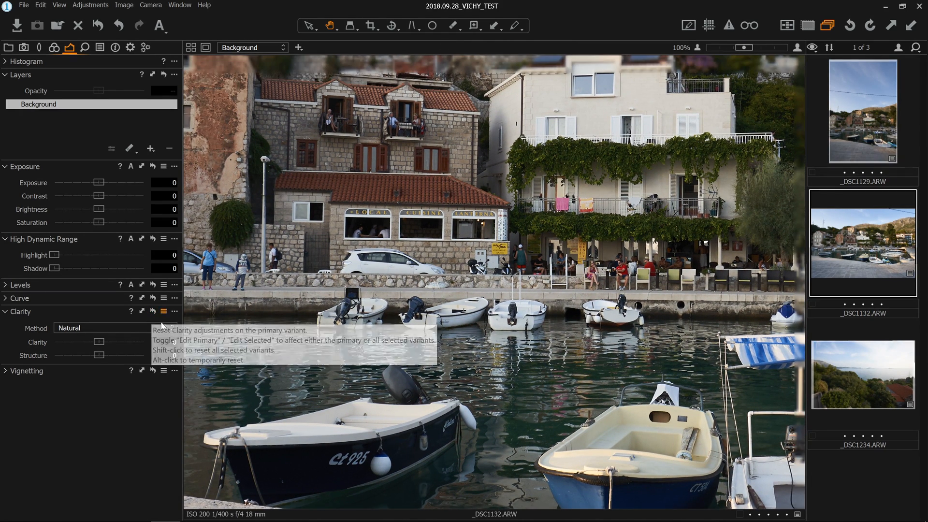
click(151, 310)
key(ctrl+z)
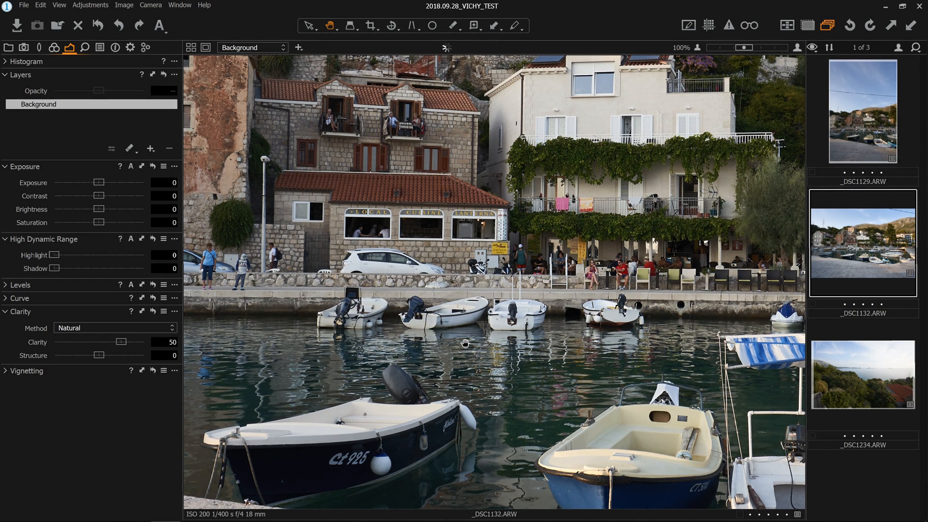
Try the Punch and Neutral Clarity methods on the hillside houses, and return to Natural
drag(341, 266, 378, 457)
click(63, 328)
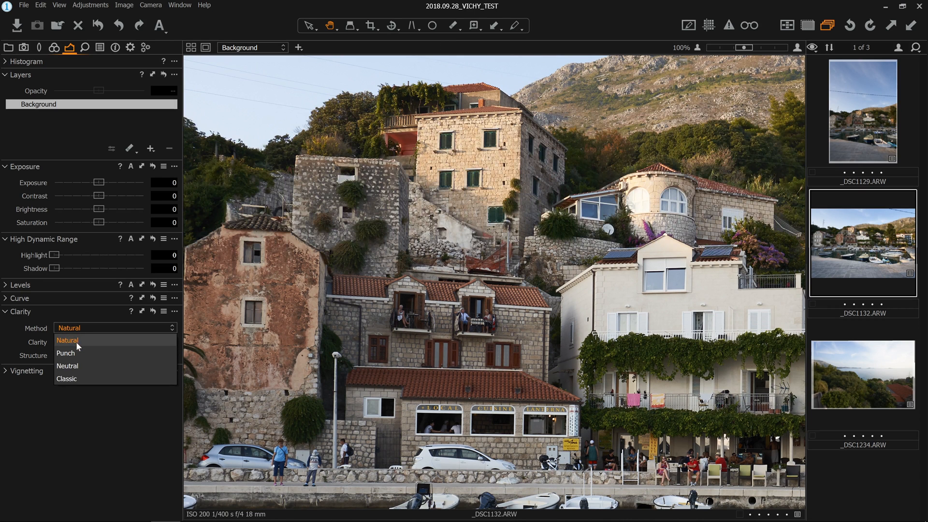
click(79, 352)
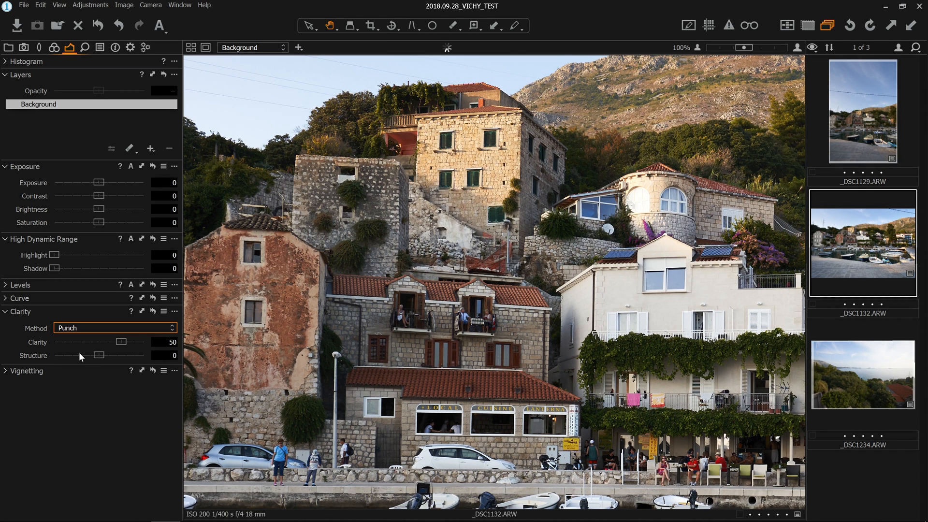
click(120, 327)
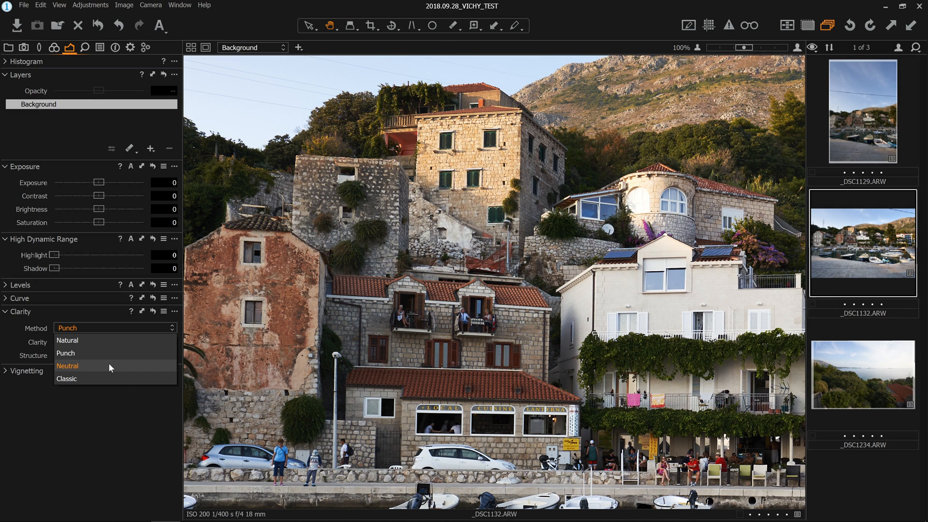
click(109, 366)
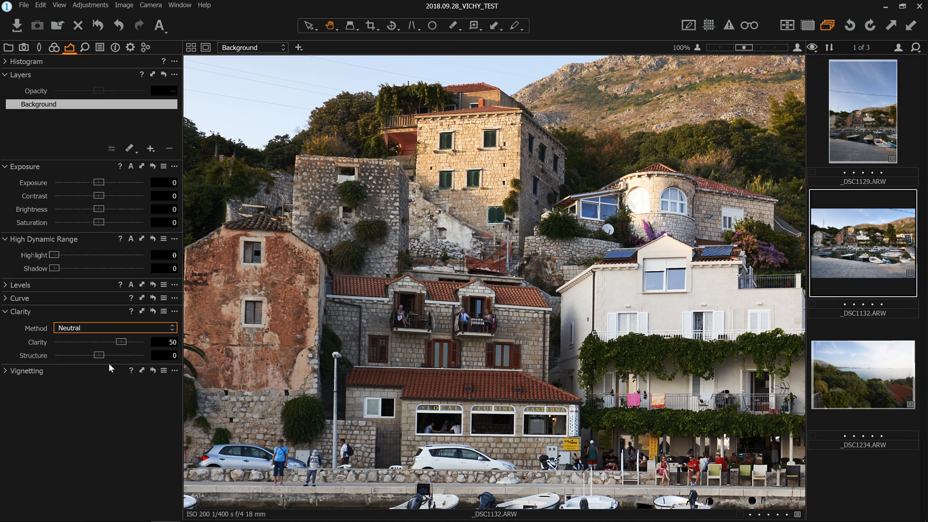
click(109, 328)
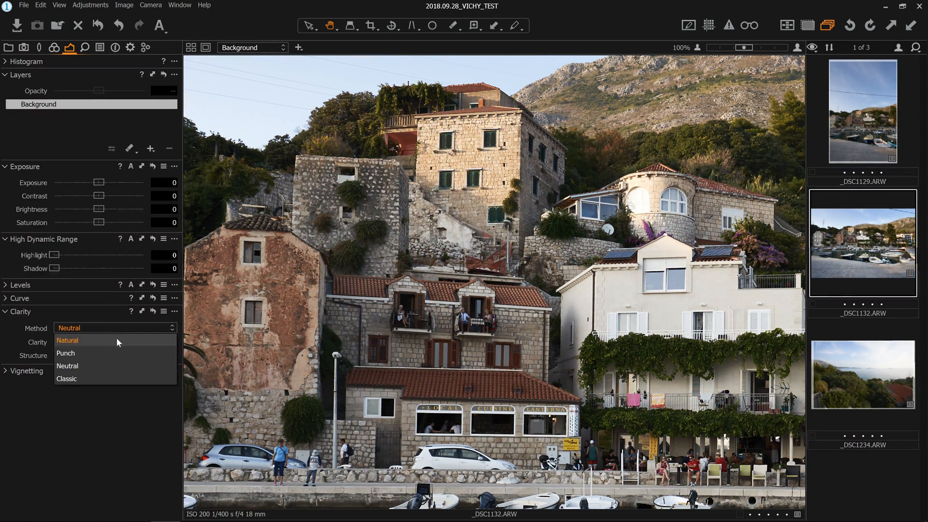
click(118, 340)
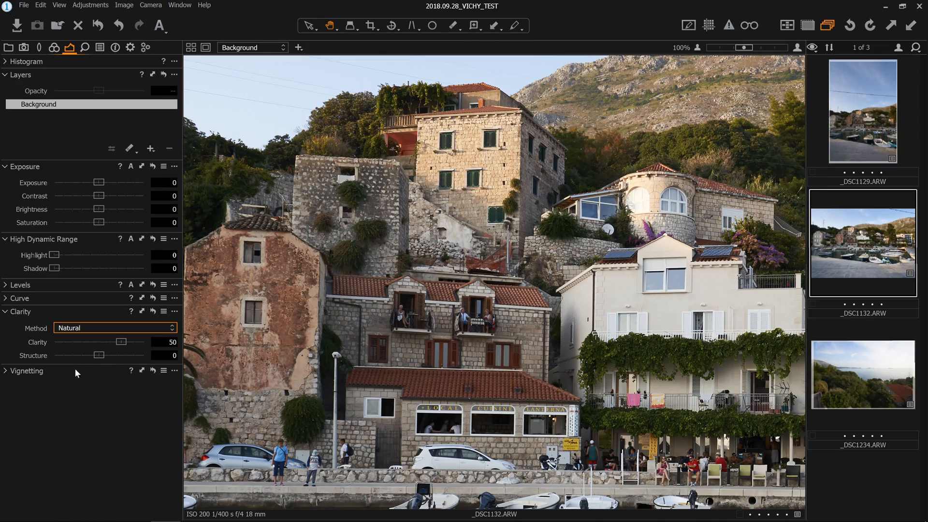
Raise Structure to 100 and inspect its effect on the houses, the mountain and the whole photo
drag(99, 355, 143, 355)
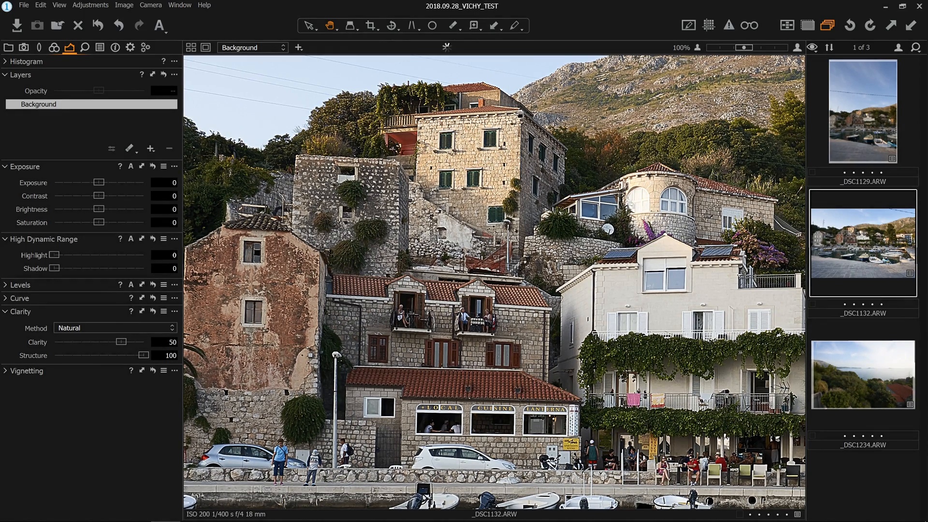
drag(669, 79, 506, 194)
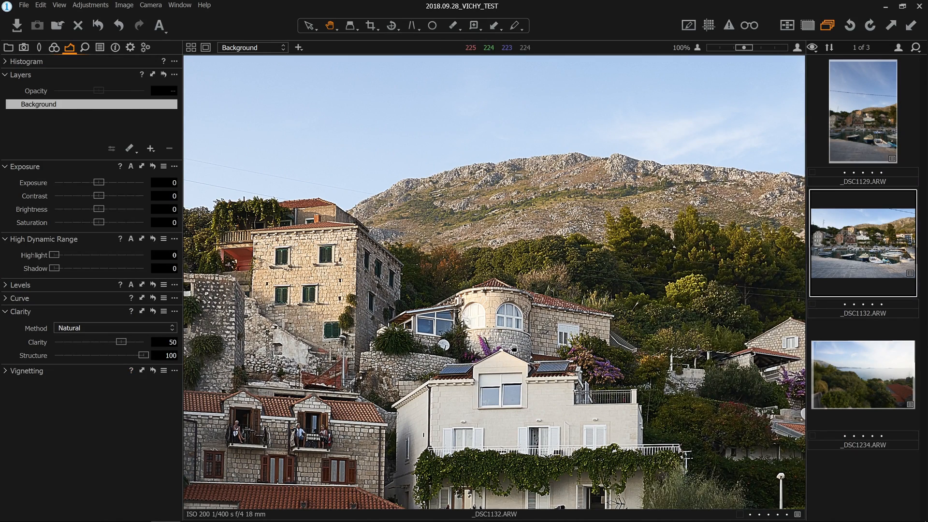
double_click(489, 304)
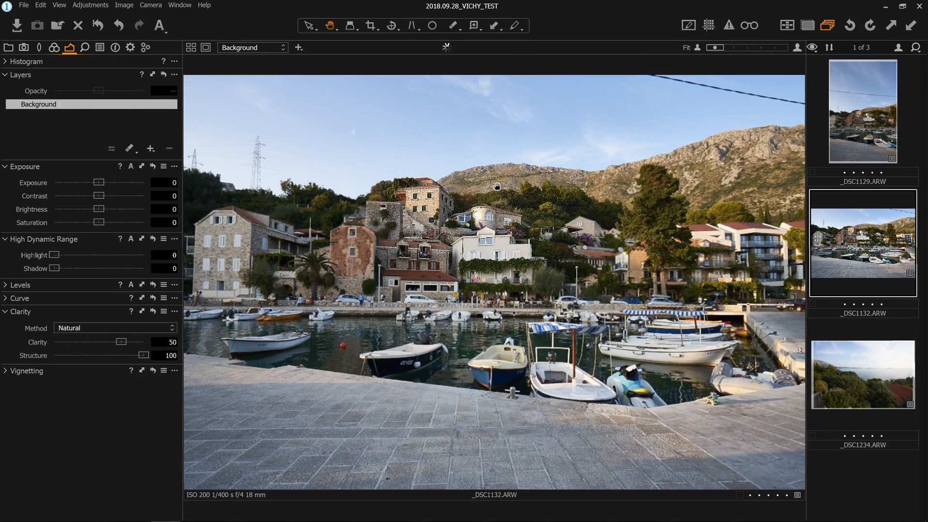
drag(517, 233, 494, 122)
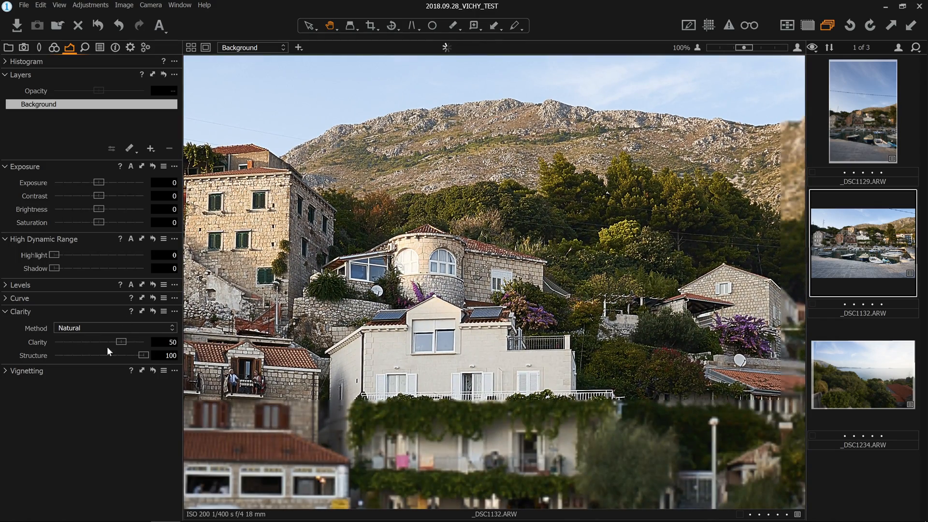
Set both Clarity and Structure to 20, check the houses, and reset the Clarity adjustments
drag(143, 355, 107, 350)
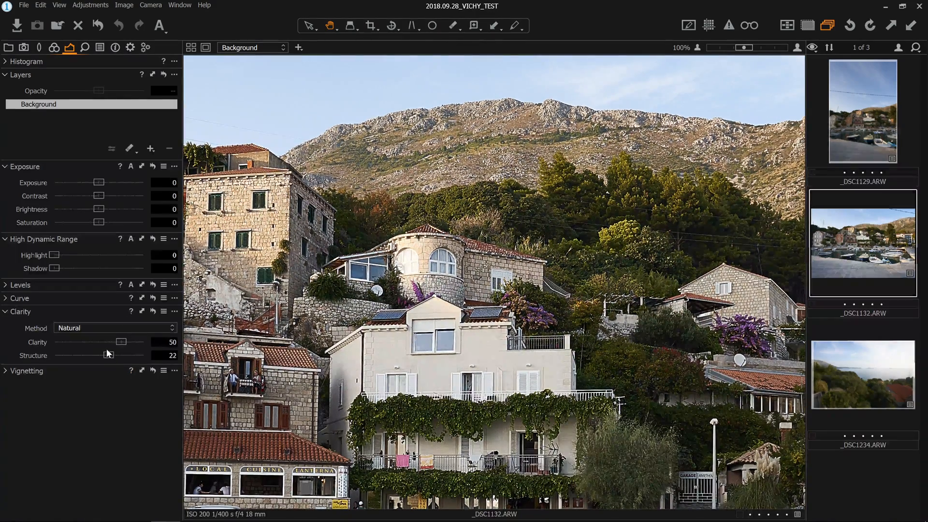
click(170, 342)
key(Tab)
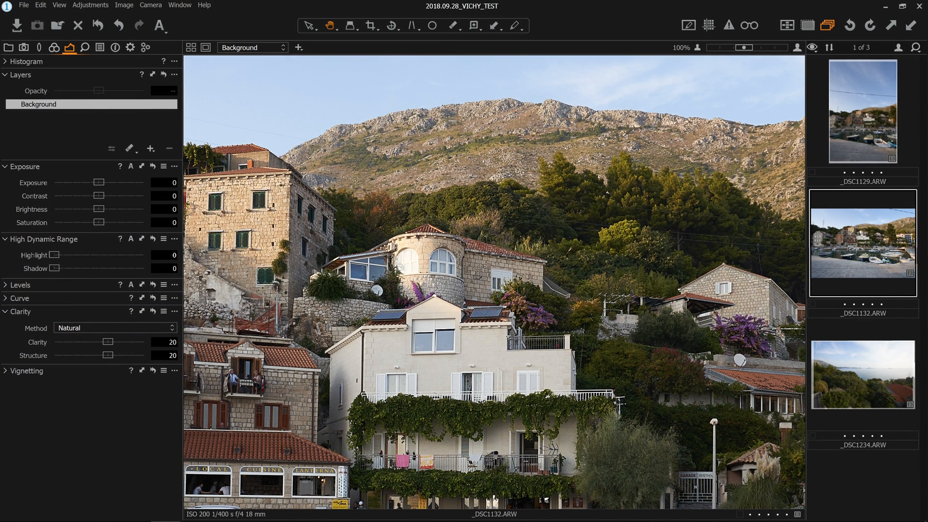
drag(424, 333, 502, 302)
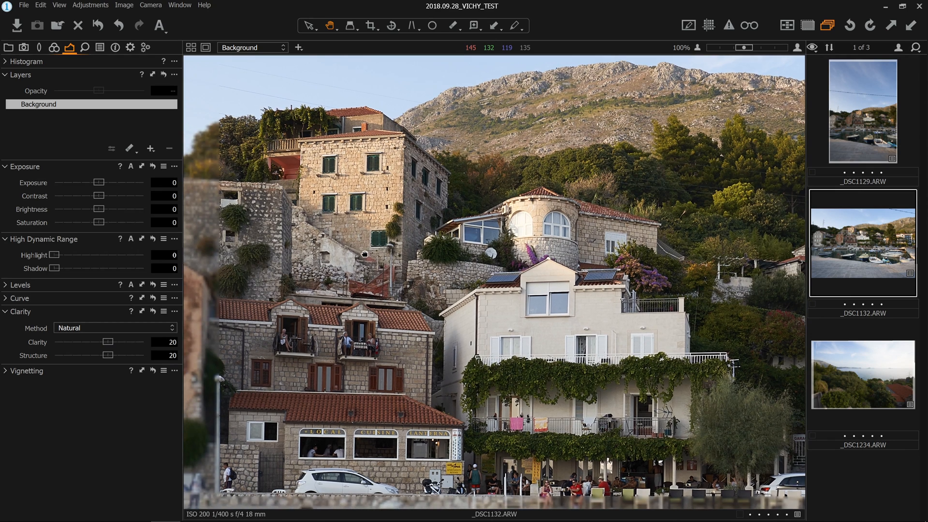
click(154, 312)
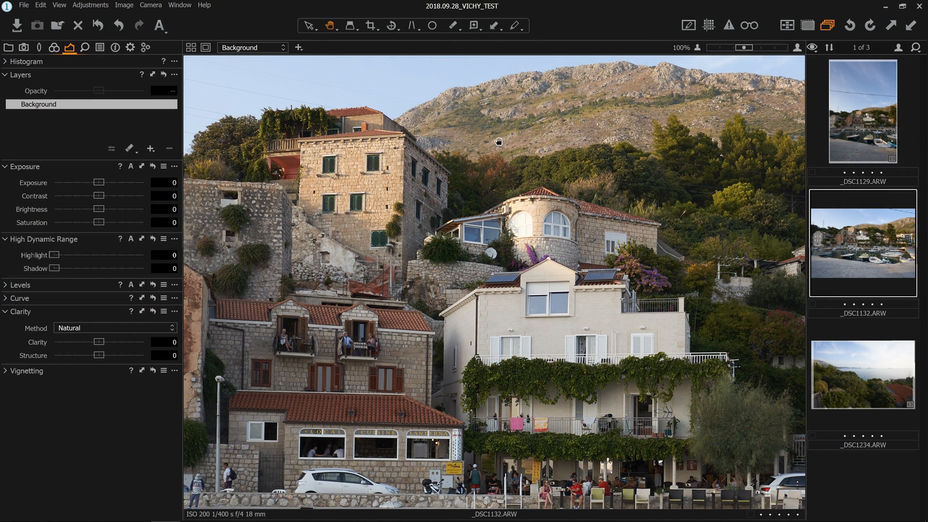
Undo the last Clarity reset, check the hillside houses and boats up close, and view the whole photo
key(ctrl+z)
drag(411, 284, 547, 230)
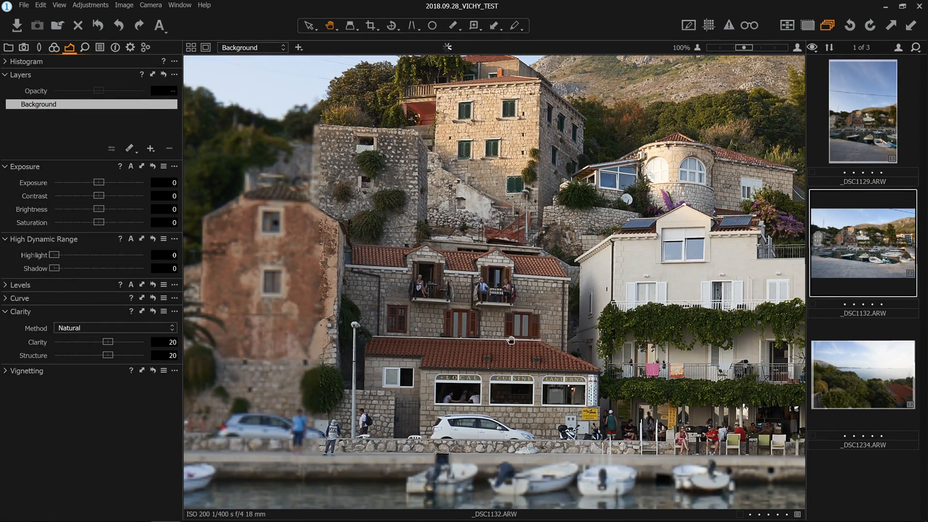
key(ctrl+0)
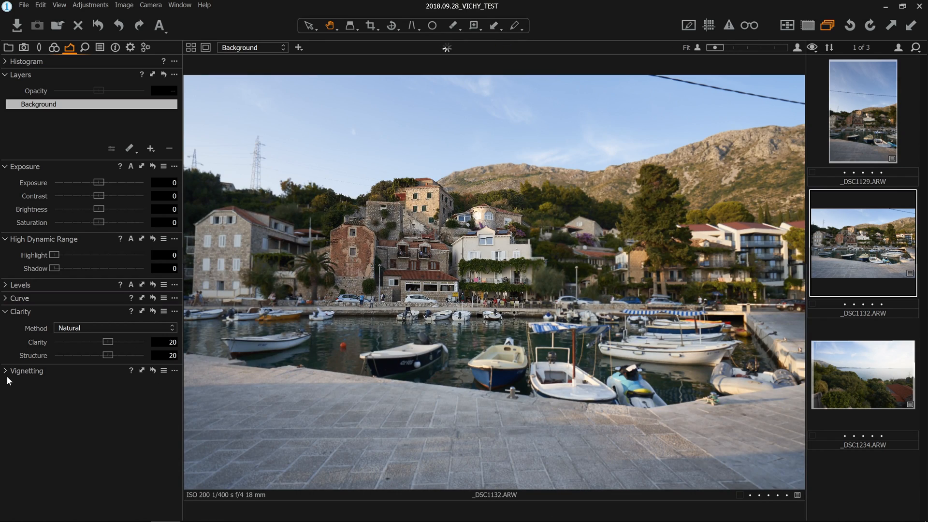
Show the Vignetting settings, compare the exposure and color tool sets, and open the Base Characteristics settings
click(6, 373)
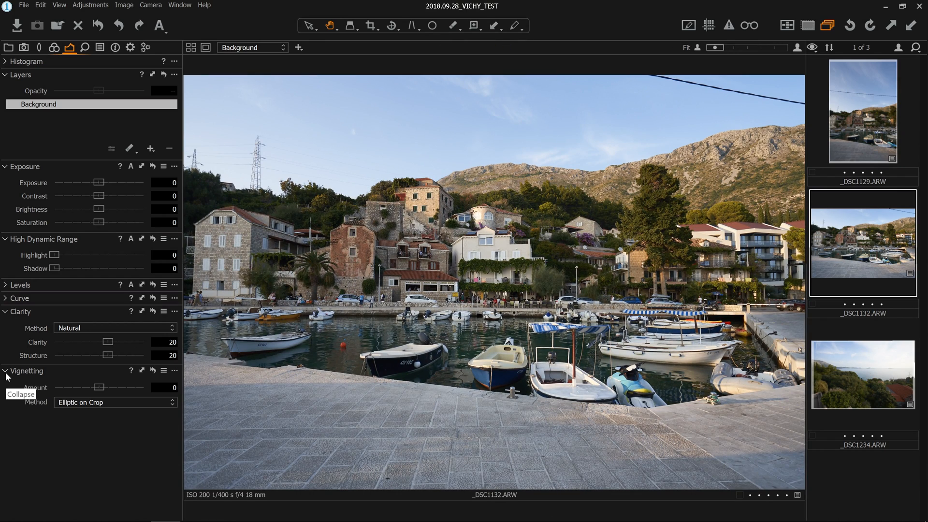
click(54, 47)
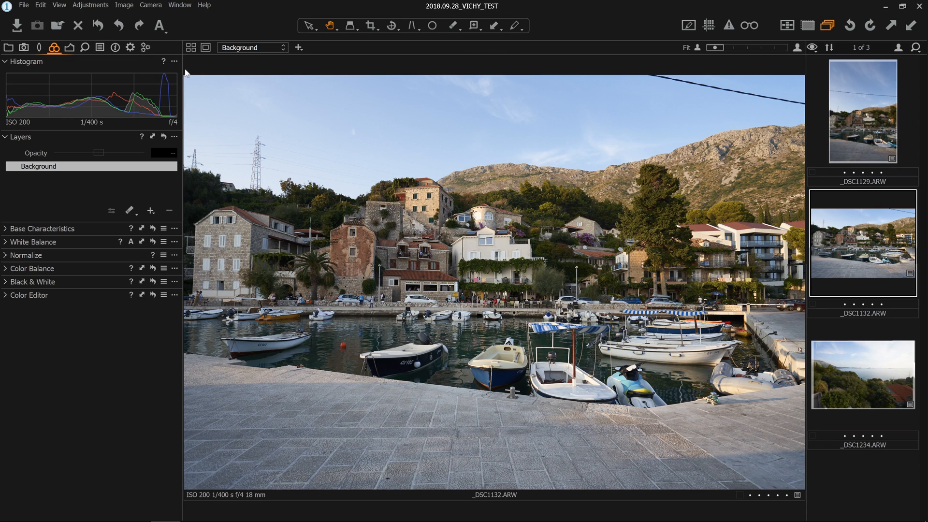
click(70, 48)
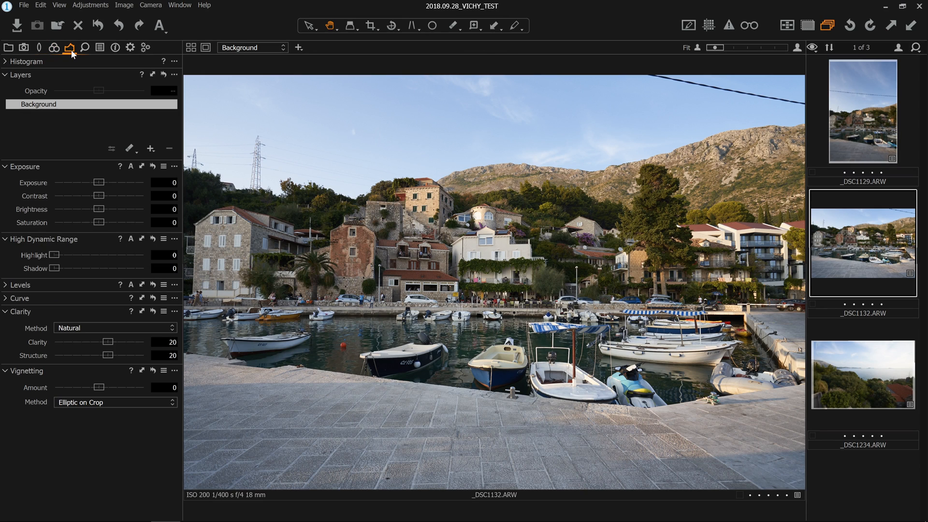
click(54, 47)
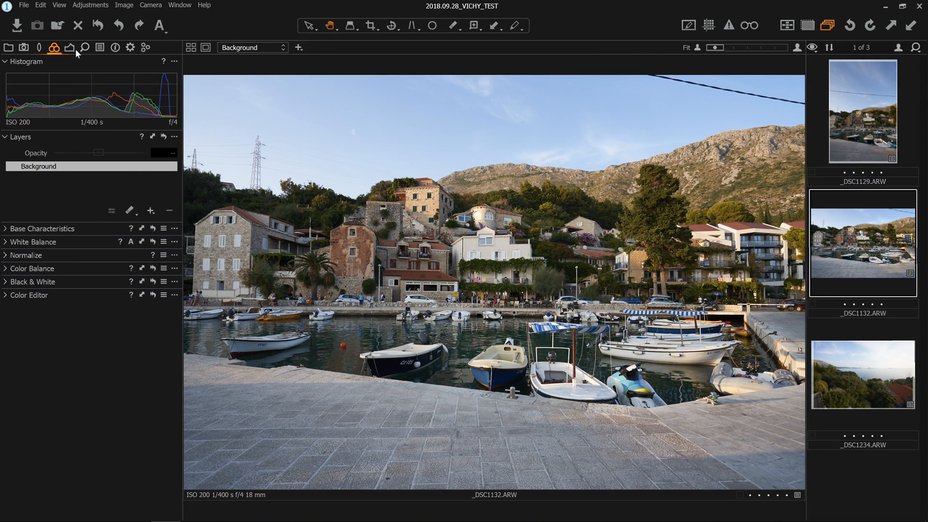
click(70, 49)
click(54, 47)
click(10, 231)
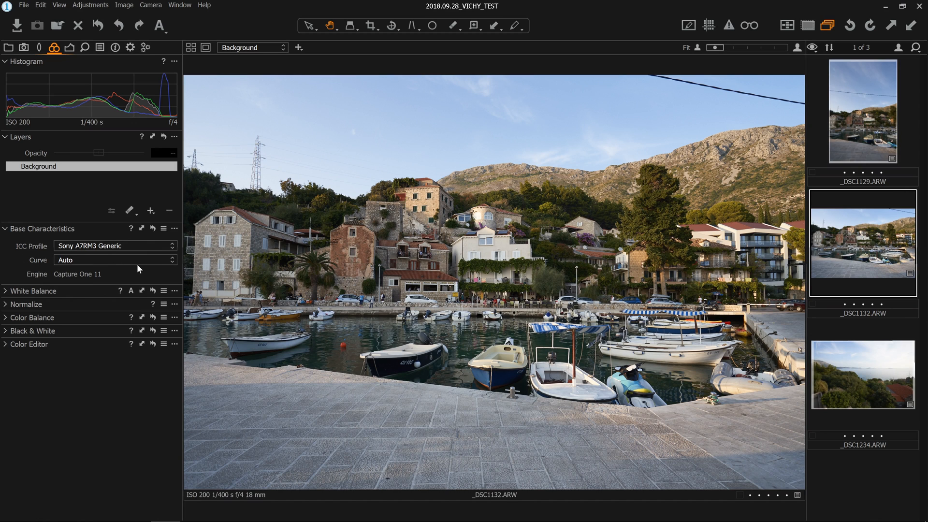
Try the Linear Response base curve on the harbor photo, comparing it repeatedly with Auto, and return to Auto
click(152, 261)
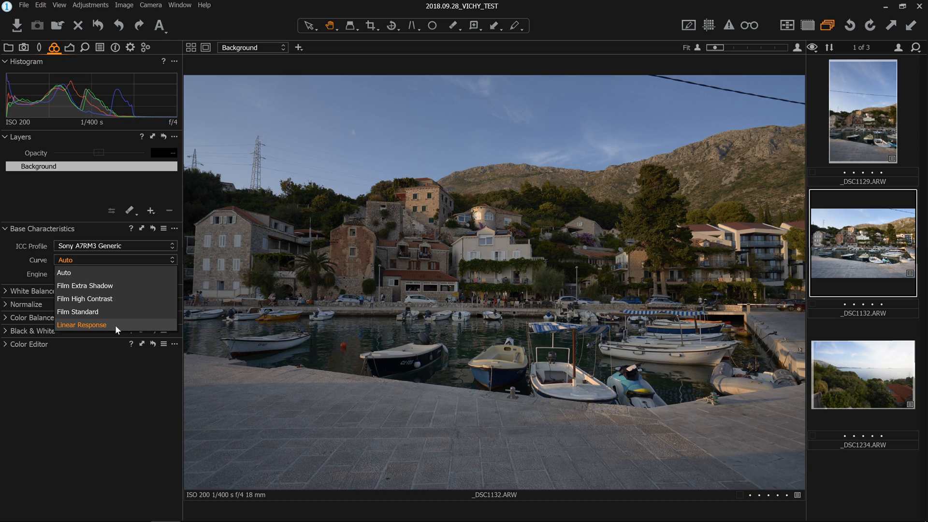
click(115, 325)
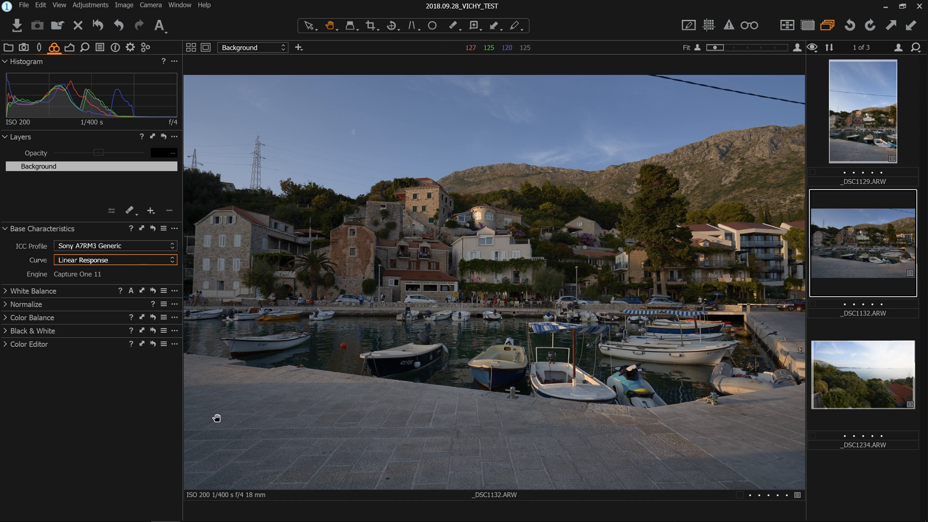
click(116, 258)
click(114, 269)
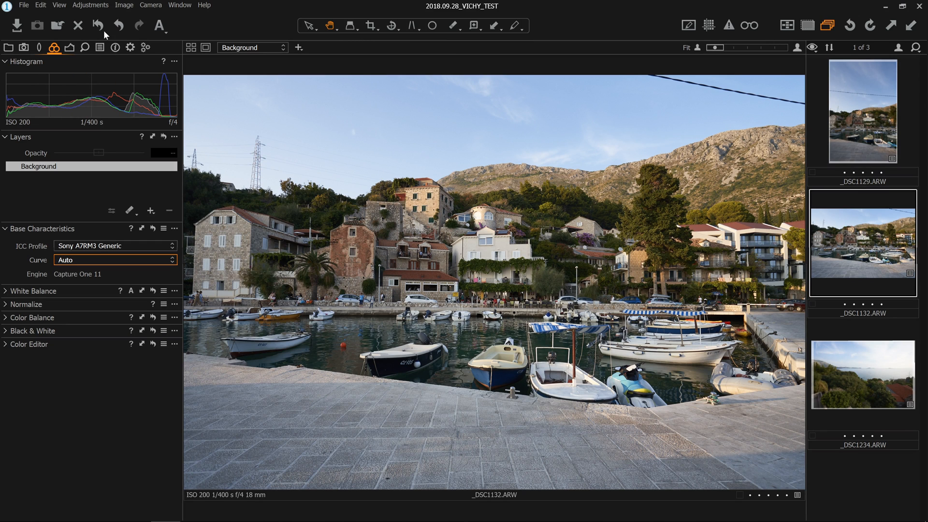
click(89, 259)
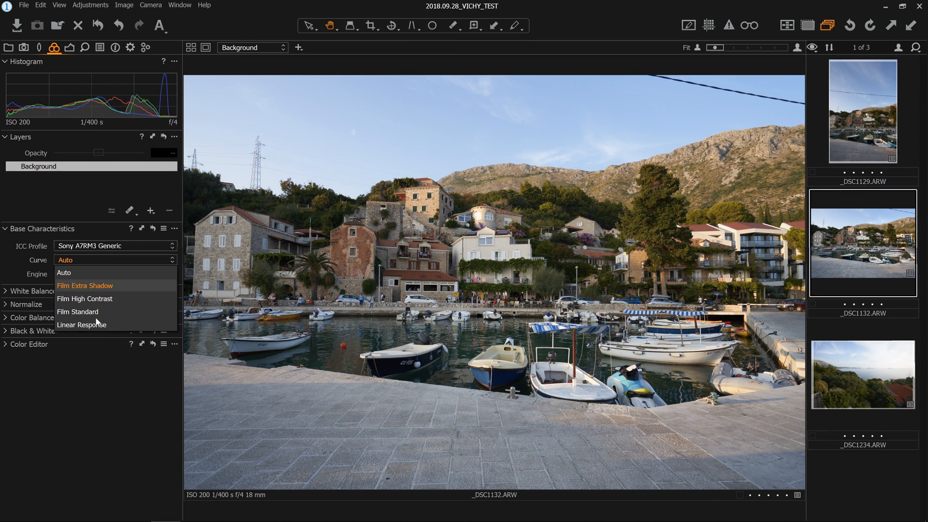
click(96, 325)
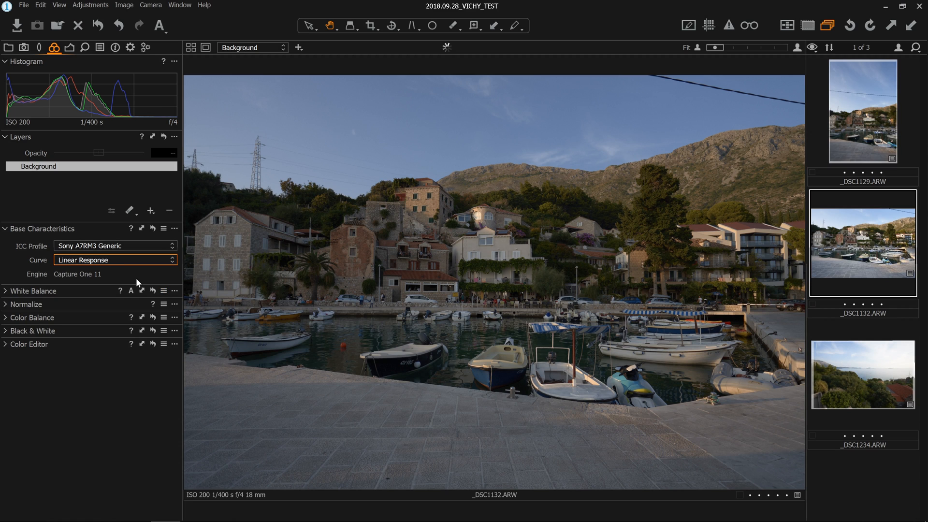
click(117, 260)
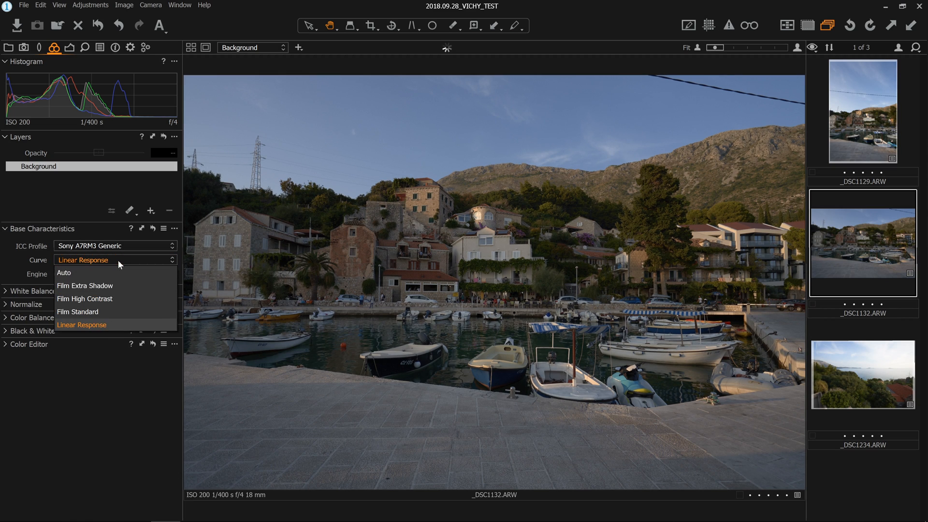
click(118, 272)
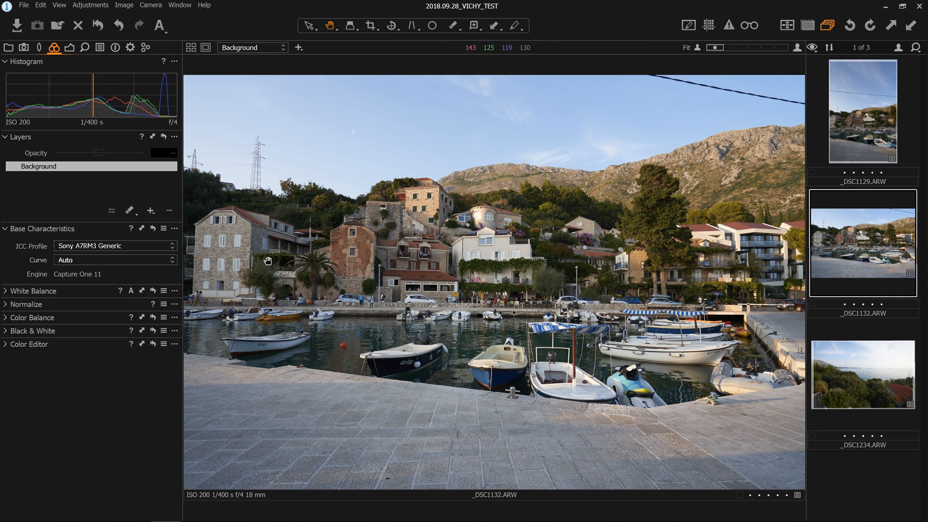
click(140, 259)
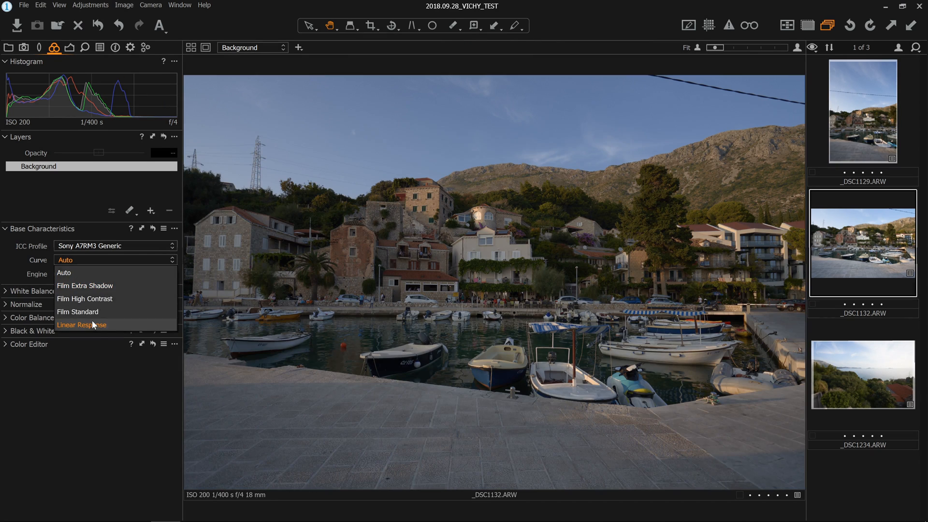
click(92, 323)
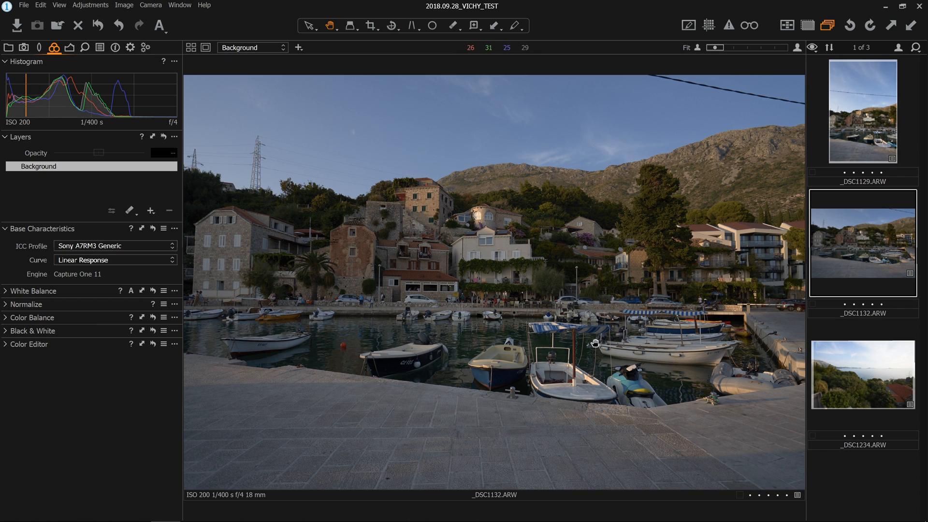
click(113, 260)
click(106, 273)
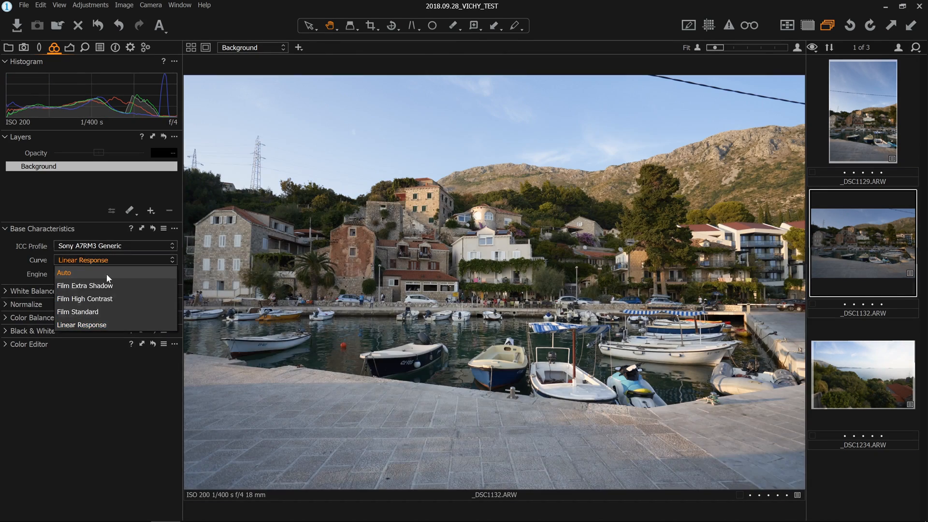
Show the White Balance settings and sample the facial skin tone in the close-up of the two girls as the Normalize reference color
click(11, 292)
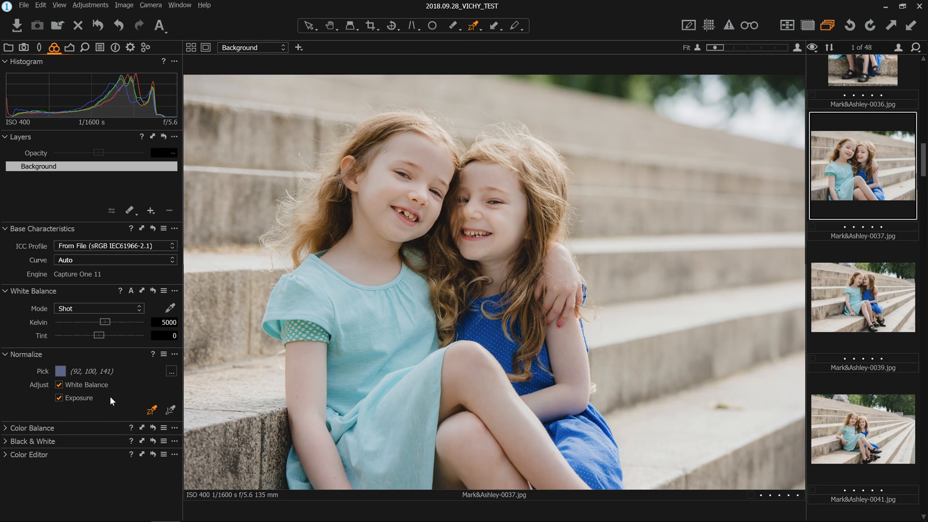
scroll(869, 293, up, 5)
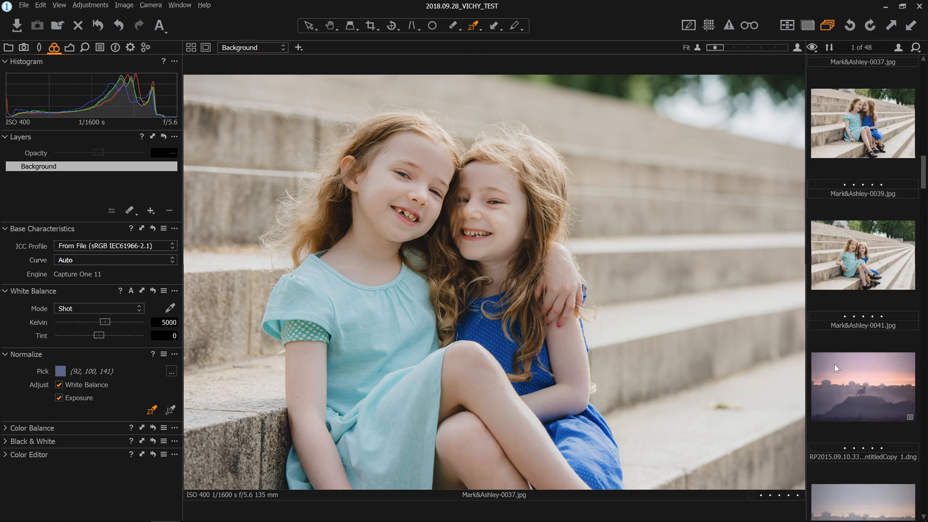
scroll(844, 408, down, 2)
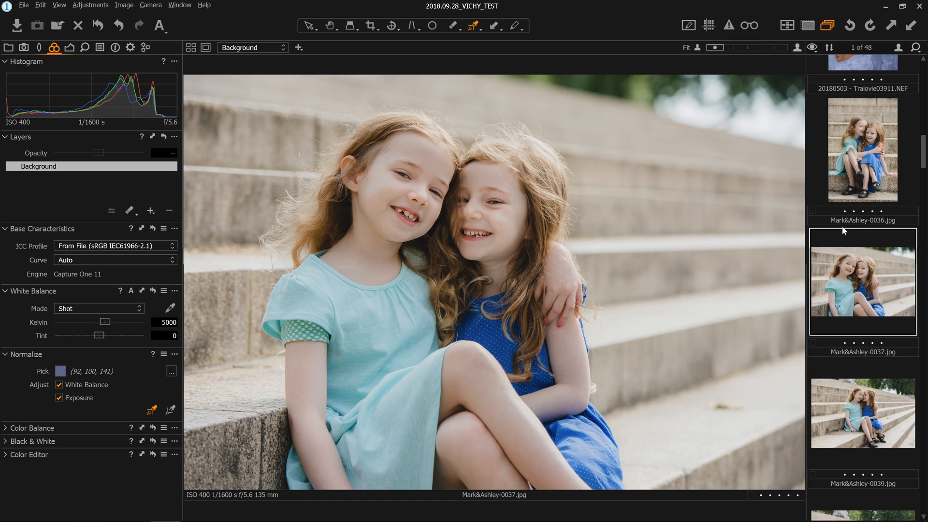
scroll(855, 309, down, 1)
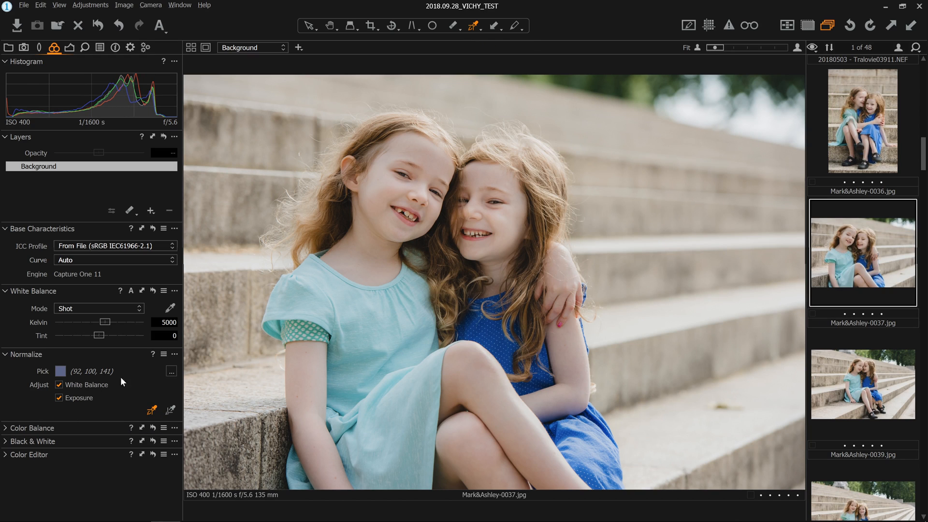
click(580, 114)
click(487, 100)
click(574, 113)
click(495, 332)
click(432, 154)
Normalize the wider photo of the two girls, number 0039, by applying the picked skin tone to the face
click(171, 409)
click(872, 378)
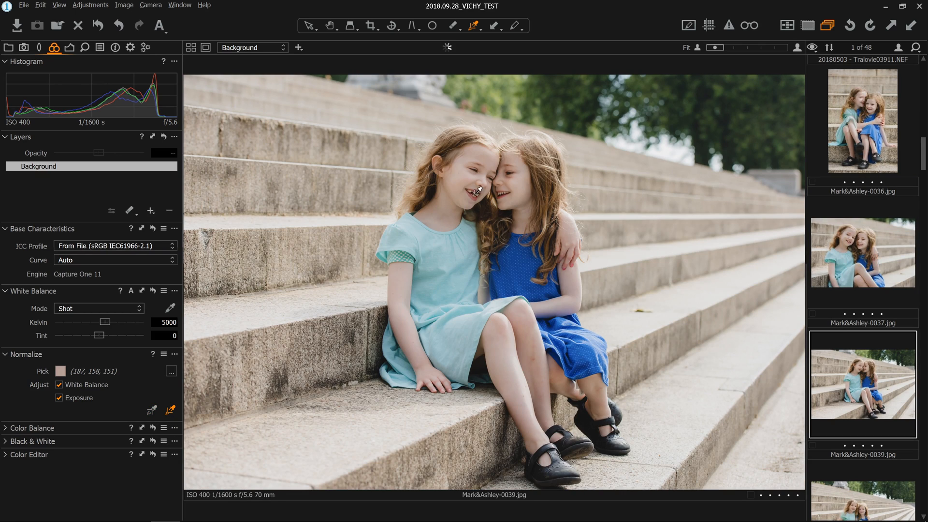
click(486, 152)
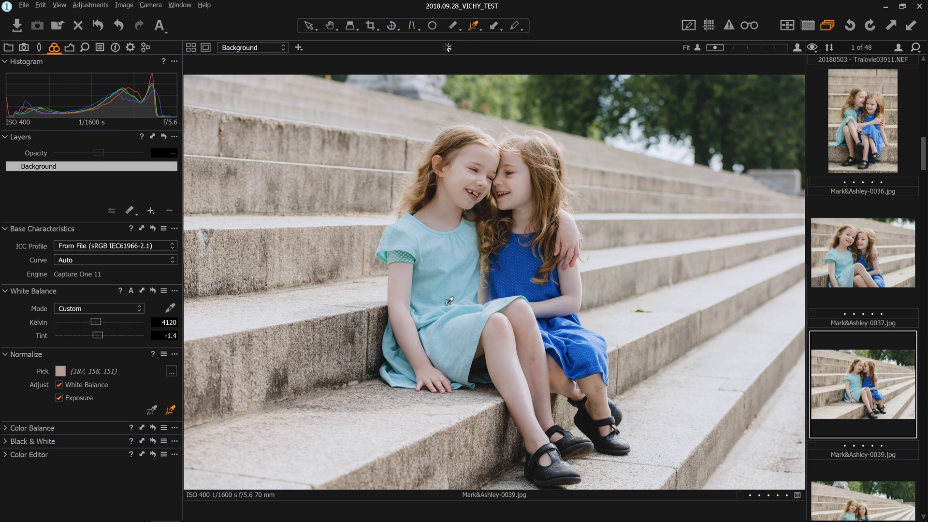
Alternate between the close-up and the normalized wider photo of the girls to compare their color and exposure
click(903, 278)
click(867, 371)
click(875, 244)
click(875, 366)
click(866, 271)
click(873, 368)
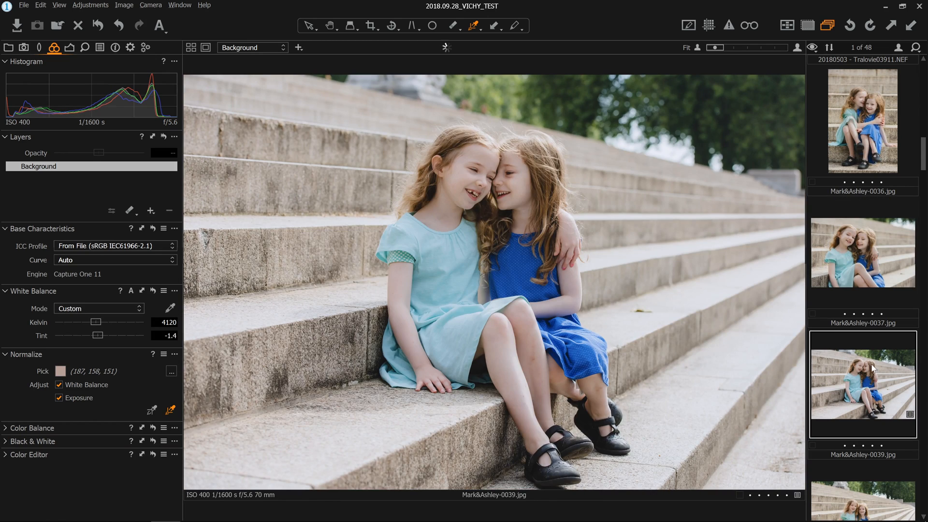
click(873, 250)
click(891, 380)
Find the watch photos in the browser and open 20180503 - Tralovie04007.NEF
scroll(865, 269, up, 4)
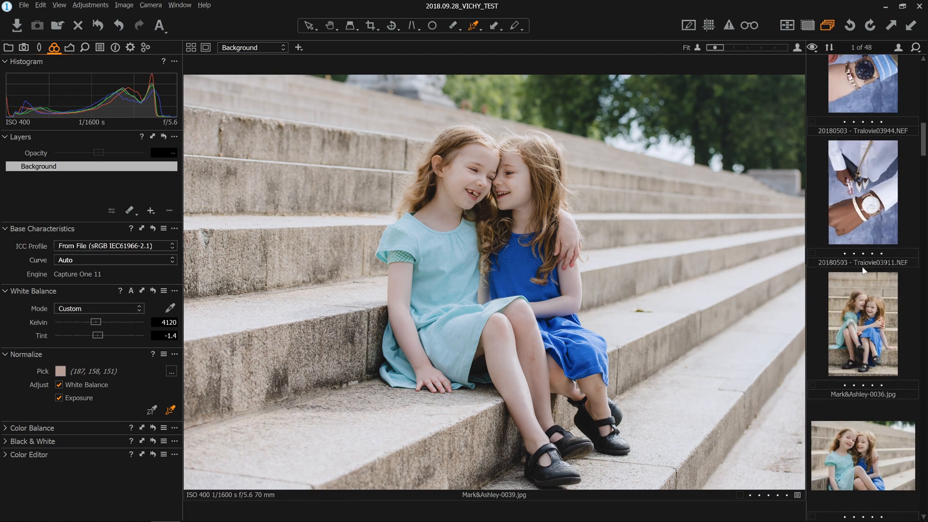
drag(925, 140, 918, 75)
scroll(866, 338, down, 3)
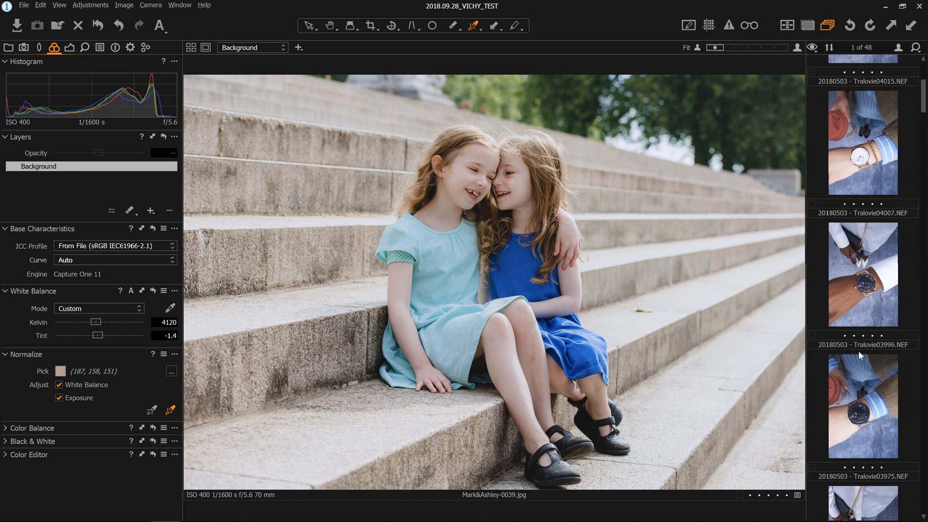
click(849, 226)
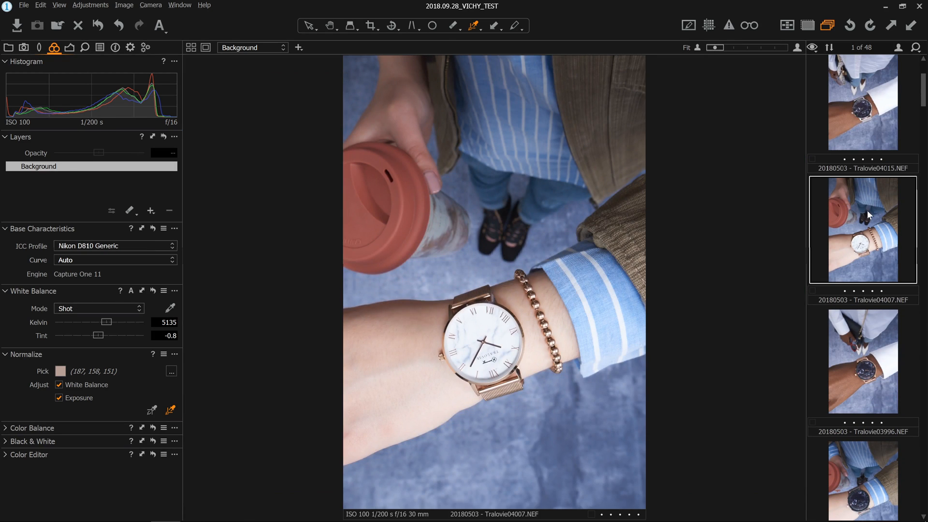
Alternate between watch photos Tralovie04015 and Tralovie04007 to compare the tone of their blue backdrops
scroll(855, 218, up, 2)
click(870, 181)
click(864, 307)
click(855, 185)
click(861, 296)
click(863, 195)
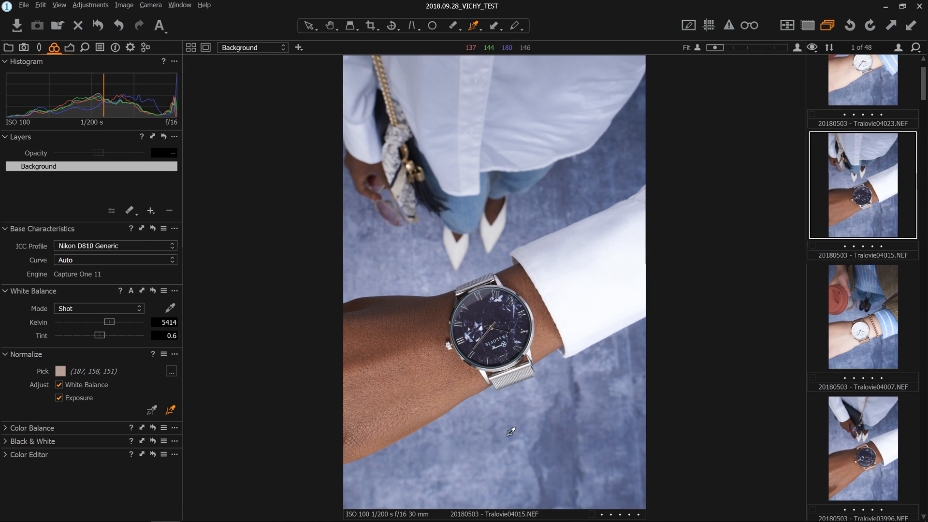
click(857, 310)
click(865, 193)
click(881, 323)
click(875, 199)
click(876, 295)
click(867, 186)
Sample the blue backdrop of Tralovie04015 as the Normalize reference color and apply it to the backdrop of Tralovie04007
click(538, 450)
key(Down)
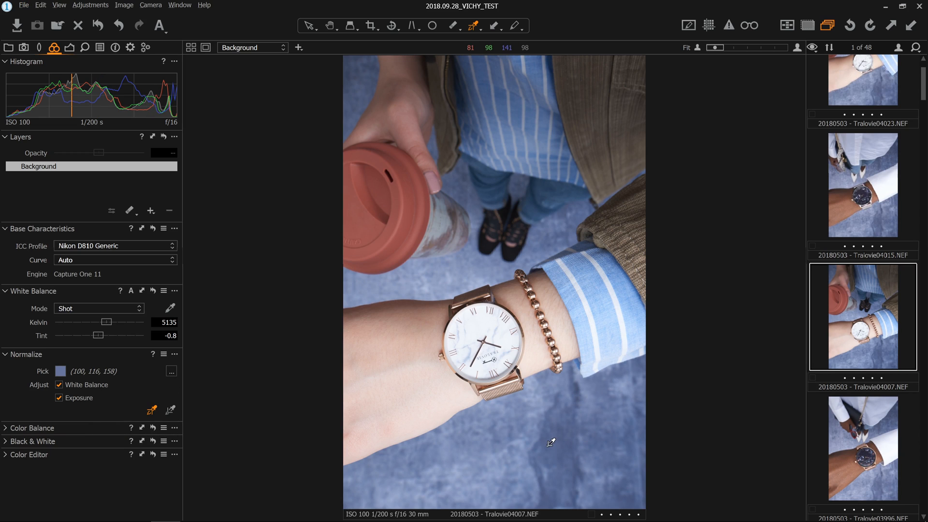
key(alt)
key(alt)
key(n)
Alternate between Tralovie04015 and the normalized Tralovie04007 to check how well their backdrops match
click(847, 179)
click(860, 294)
click(852, 209)
click(866, 279)
click(853, 164)
click(866, 296)
click(868, 183)
click(858, 223)
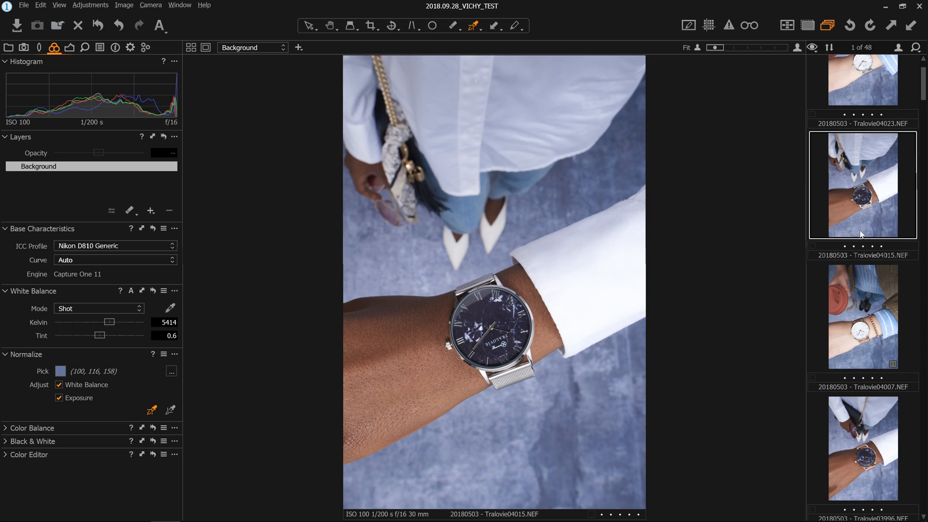
click(872, 323)
click(879, 216)
click(882, 320)
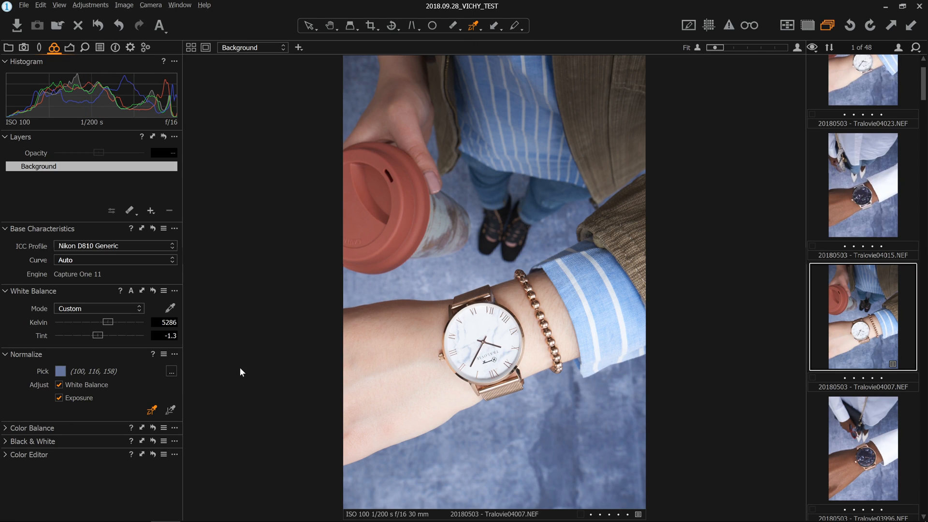
Try a strong blue Master tint in Color Balance on the watch photo, and reset the color wheel
click(7, 428)
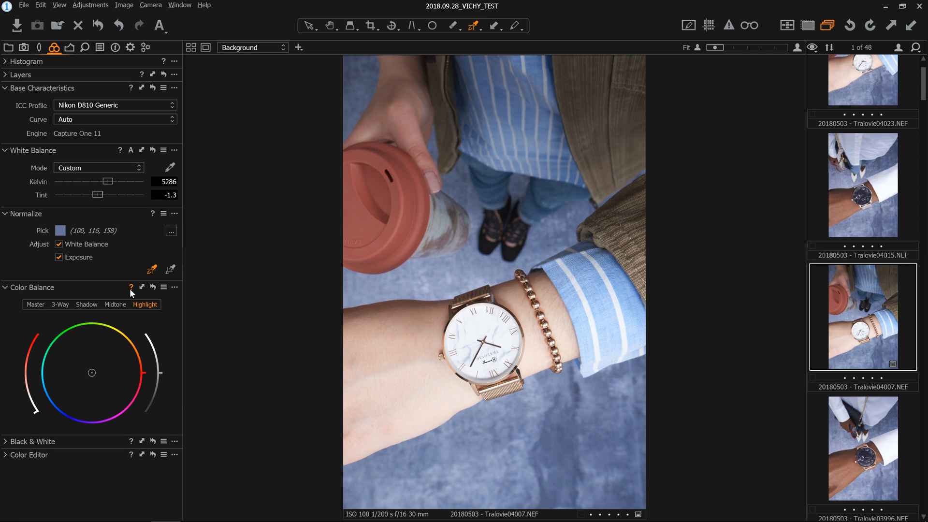
click(41, 304)
drag(88, 372, 30, 402)
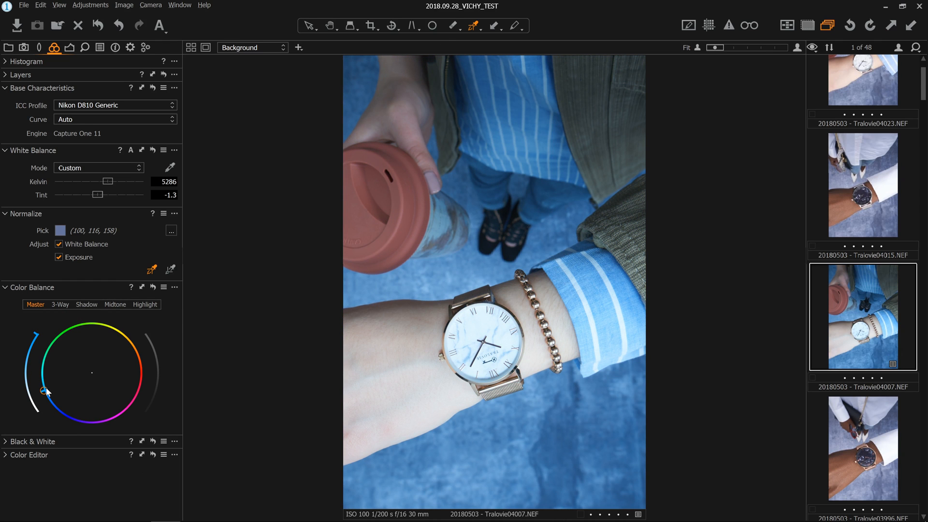
double_click(79, 376)
Try a cool tint with adjusted saturation and lightness in the Color Balance shadows of the watch photo
click(53, 303)
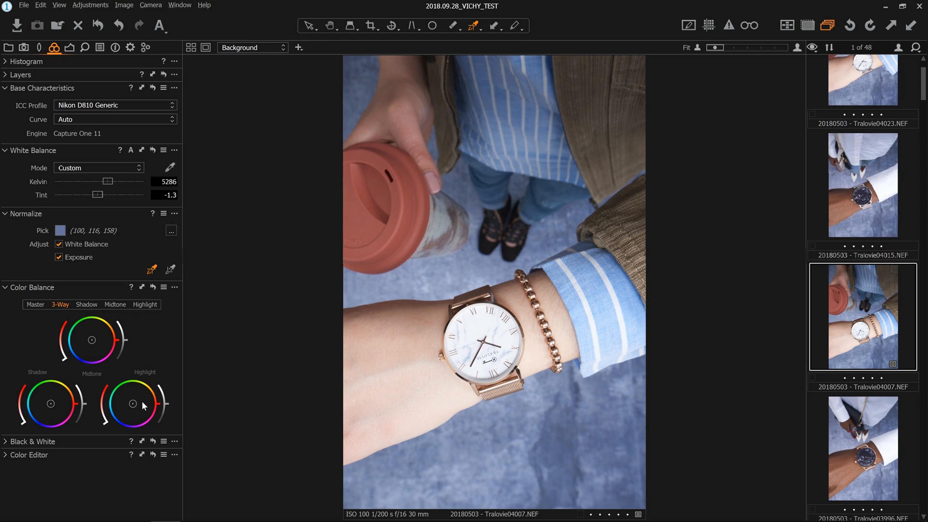
click(89, 304)
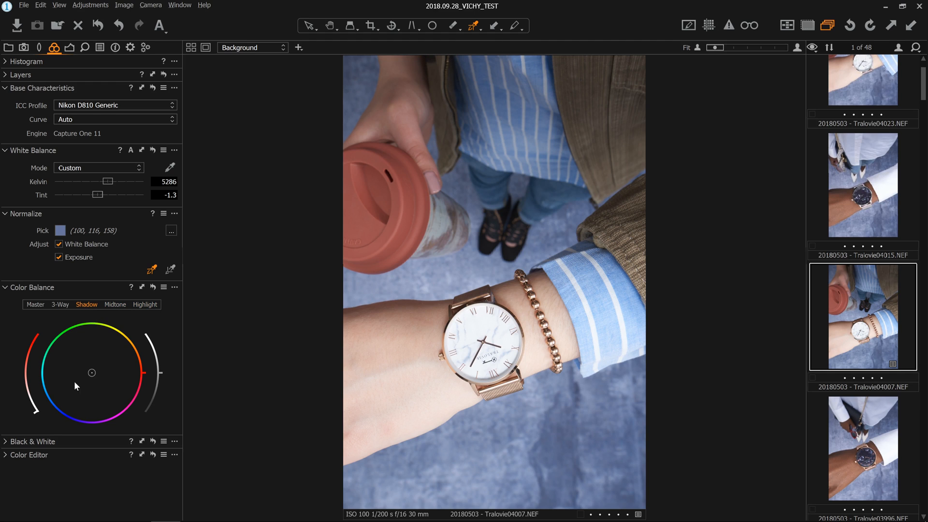
mouse_move(92, 372)
mouse_down()
mouse_move(83, 375)
mouse_move(95, 383)
mouse_up()
drag(27, 391, 25, 379)
drag(24, 422, 22, 374)
mouse_move(162, 373)
mouse_down()
mouse_move(153, 336)
mouse_move(159, 368)
mouse_up()
Try a warm yellow-orange Highlight tint with adjusted saturation, and reset the whole Color Balance
click(146, 305)
drag(92, 374, 105, 362)
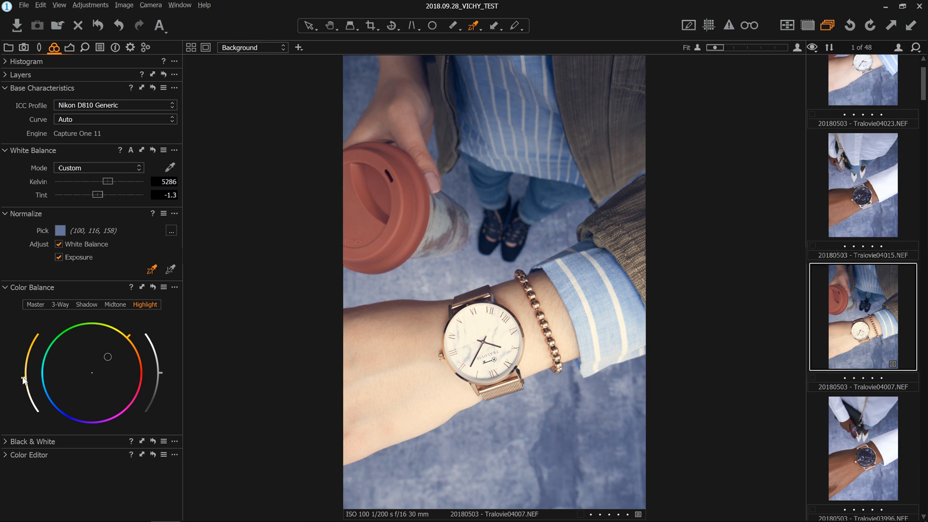
drag(23, 378, 27, 396)
click(152, 288)
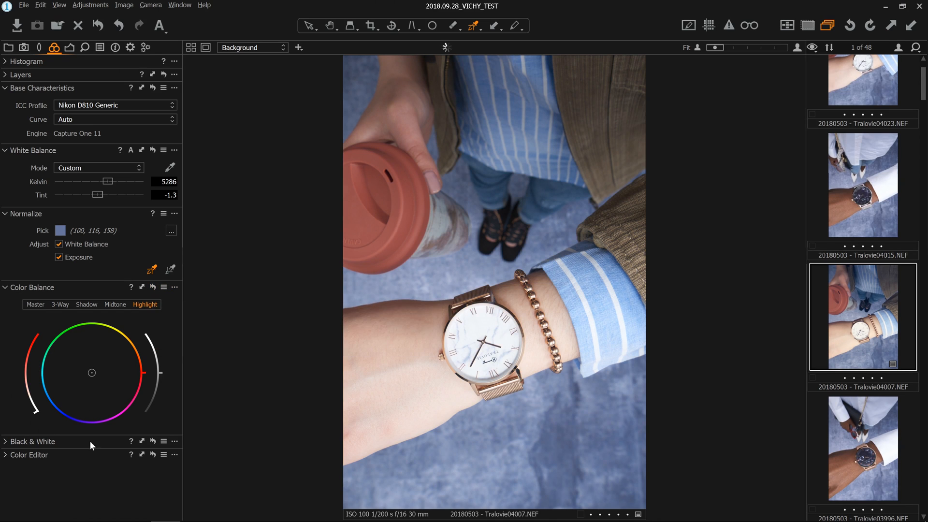
Try a black-and-white conversion of the watch photo, and switch it back to color
click(7, 441)
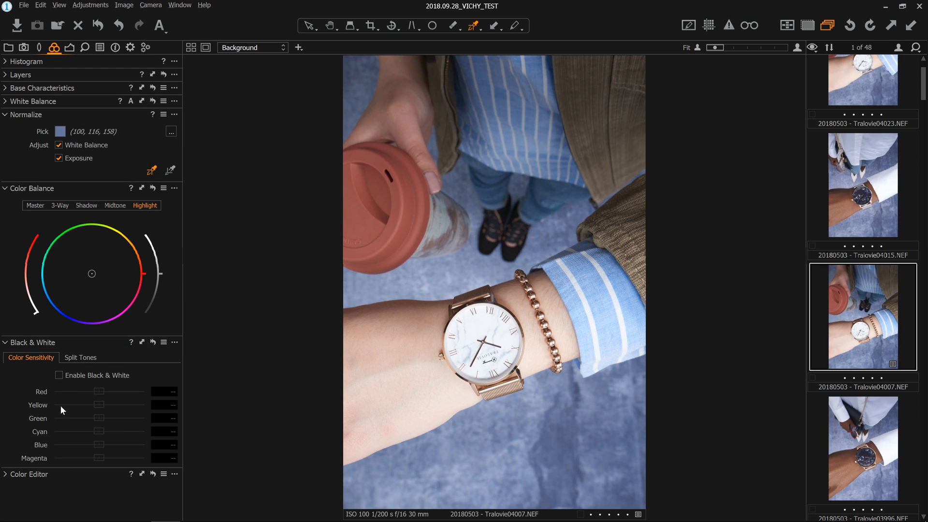
click(59, 376)
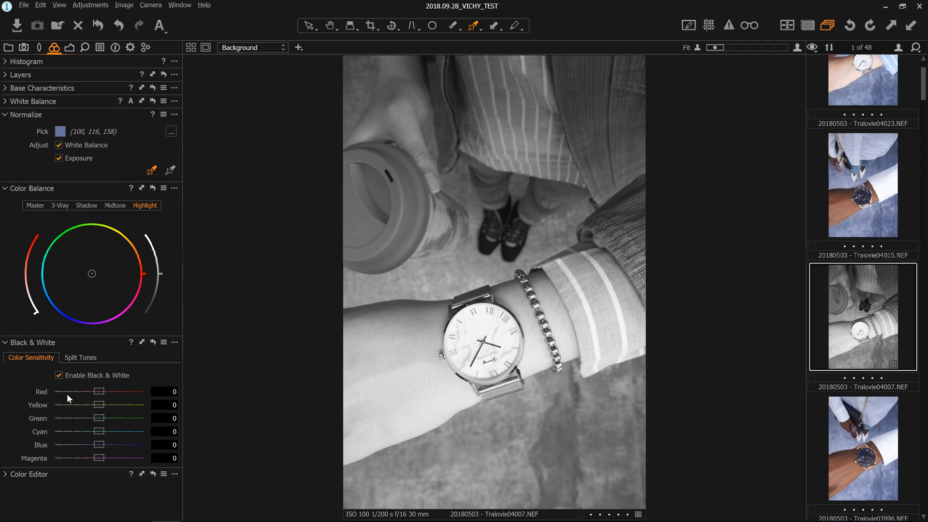
click(59, 375)
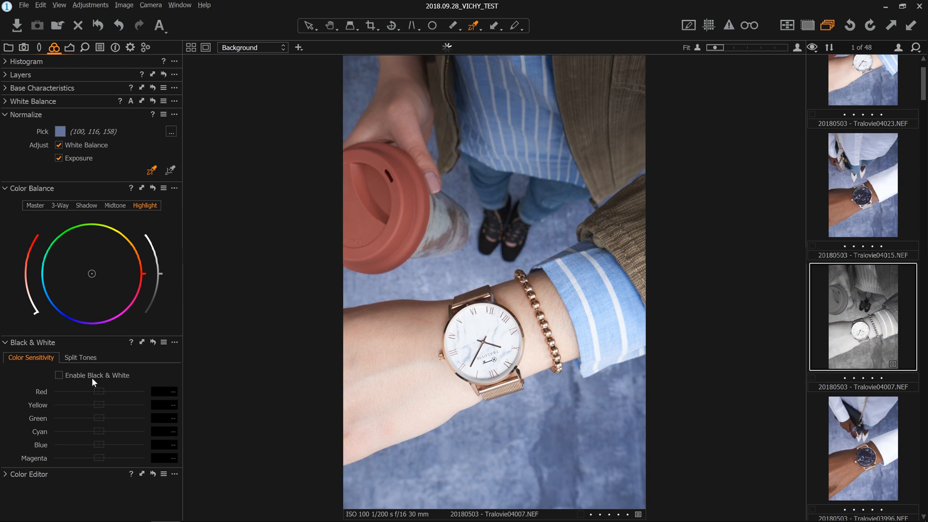
Open the coastal landscape _DSC1234.ARW from the Keystone session favorite
click(12, 474)
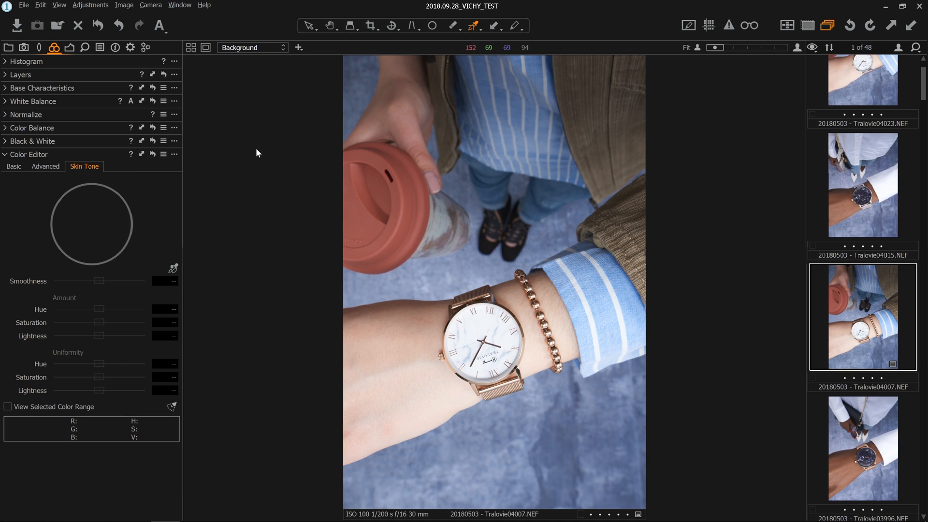
click(8, 48)
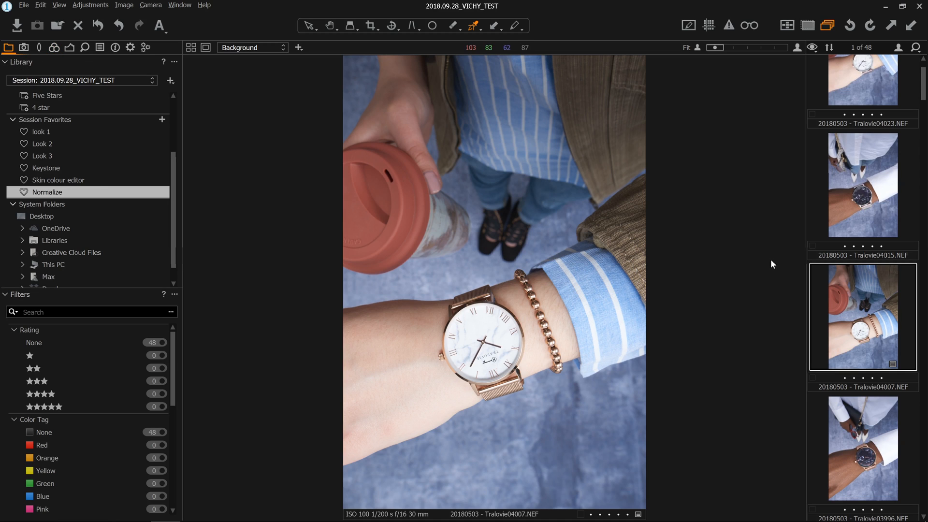
click(88, 179)
click(62, 190)
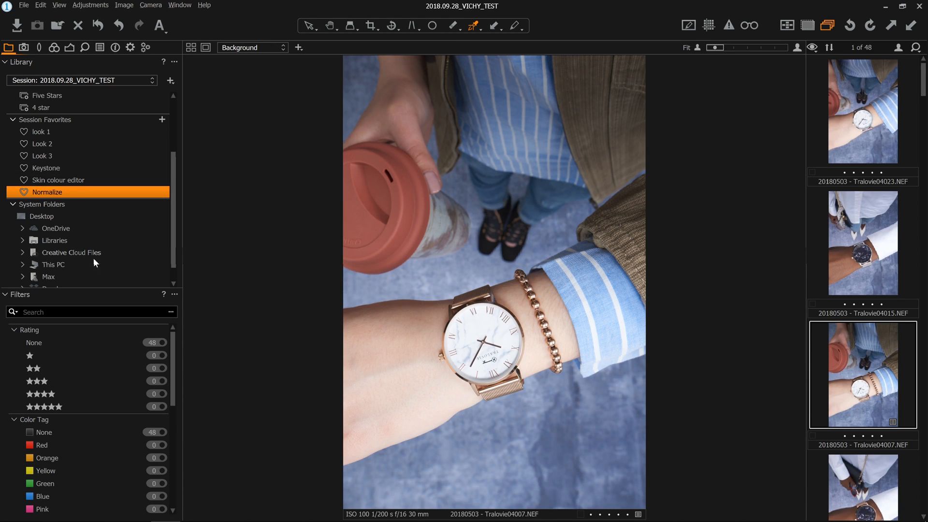
click(51, 167)
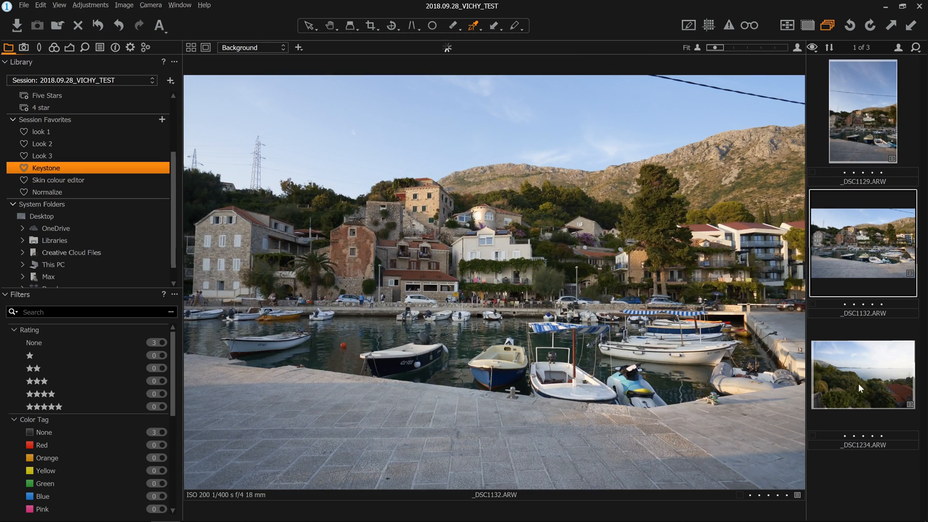
click(859, 395)
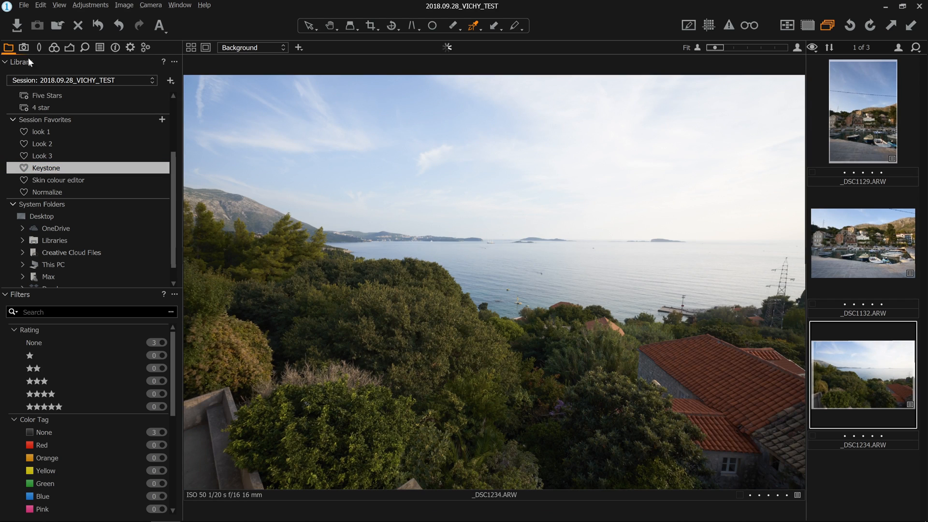
Sample the red roof in the Advanced Color Editor, try Saturation 200 on it, and reset the saturation
click(55, 46)
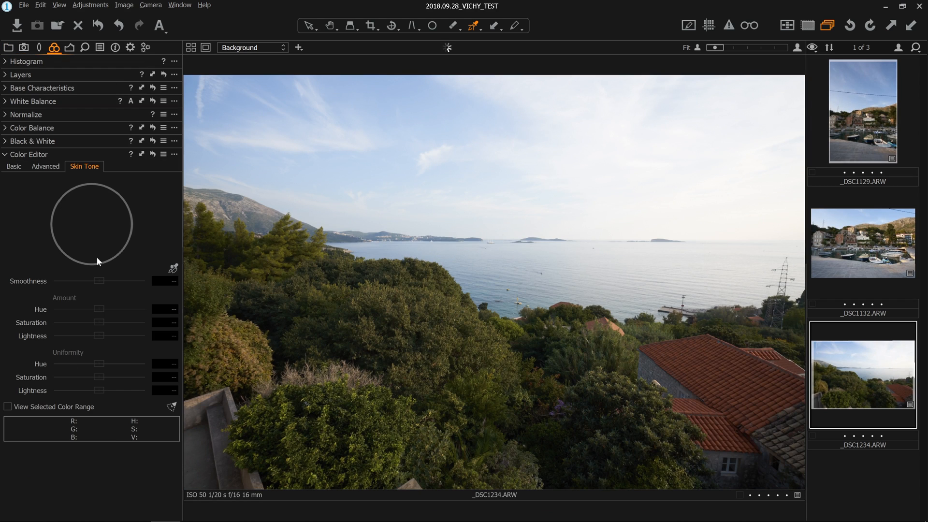
click(45, 166)
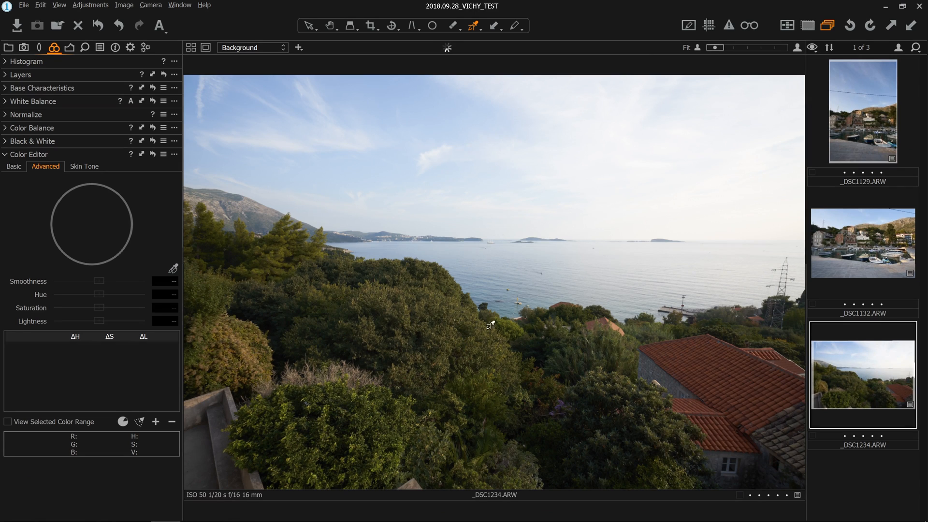
click(173, 268)
click(721, 360)
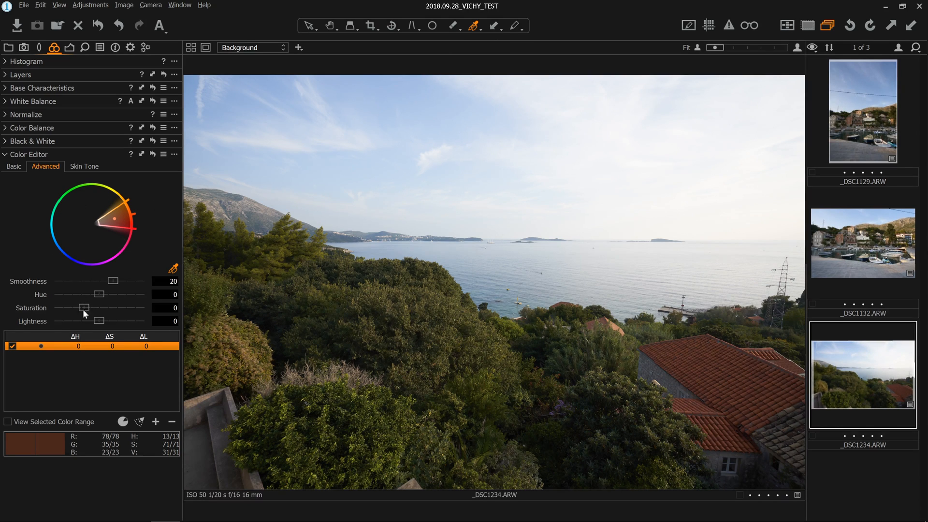
drag(83, 309, 199, 306)
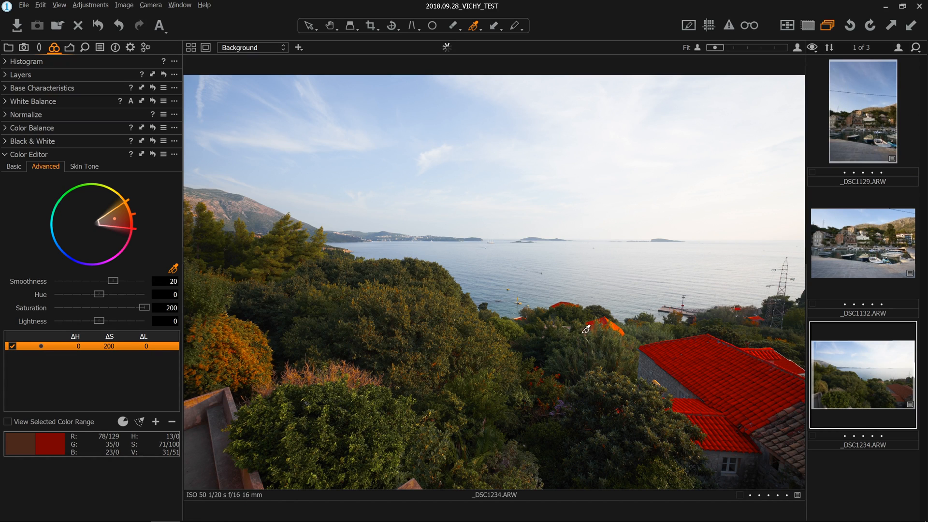
double_click(143, 308)
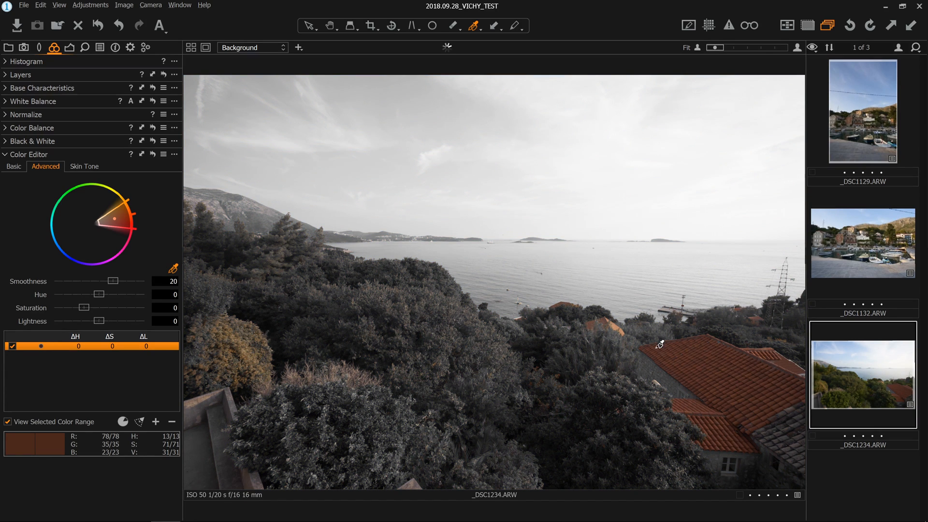
Turn off the selected color range preview, try Saturation 200 with a changed hue range on the roofs, and revert both
click(7, 421)
drag(84, 307, 144, 307)
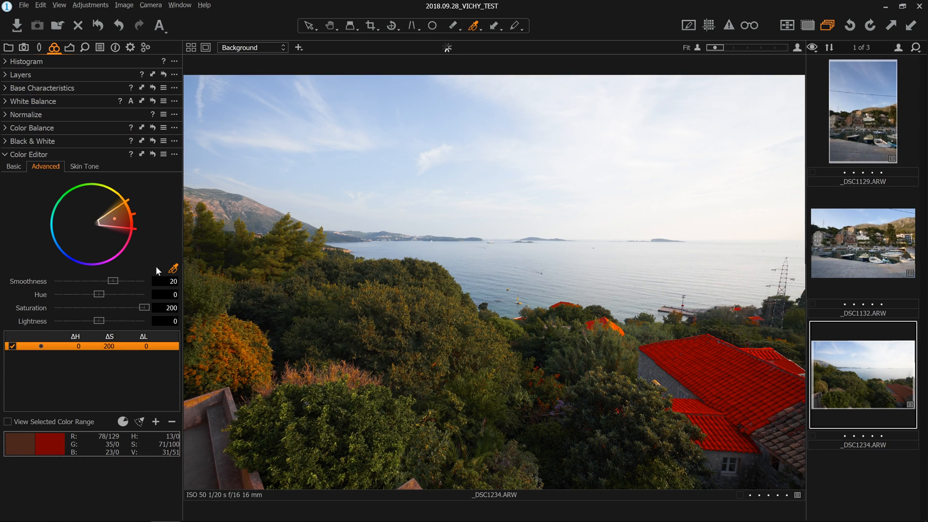
drag(136, 214, 27, 194)
key(ctrl+z)
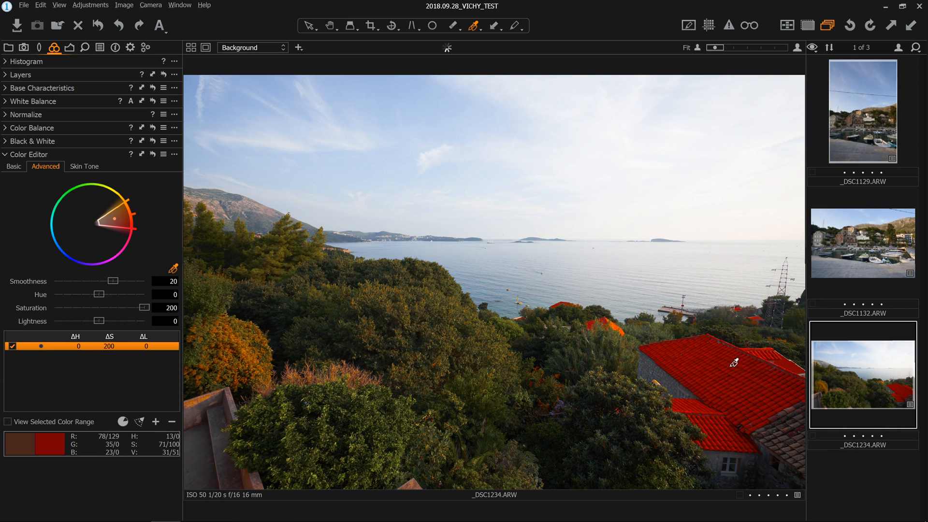
double_click(143, 307)
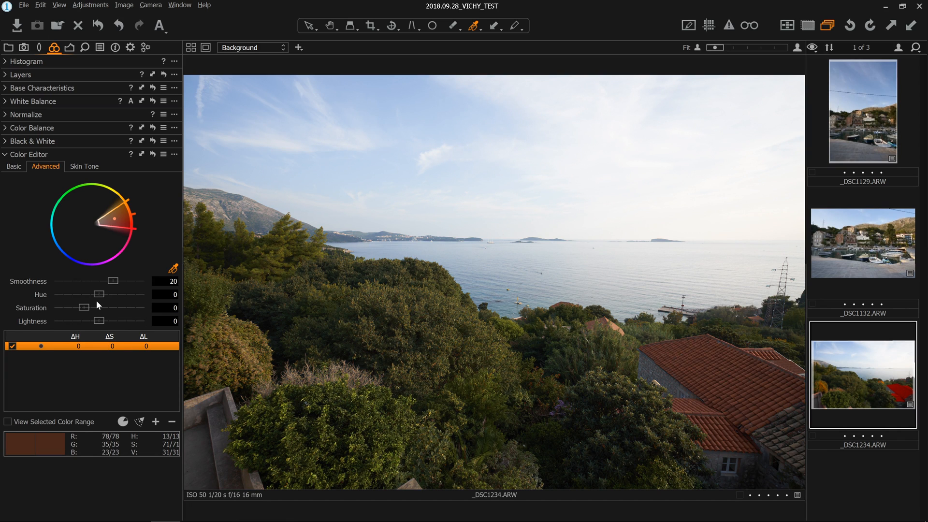
Try recoloring the roofs by repeatedly sampling them and stacking Hue shifts of -30, and reset the Color Editor
drag(99, 295, 2, 303)
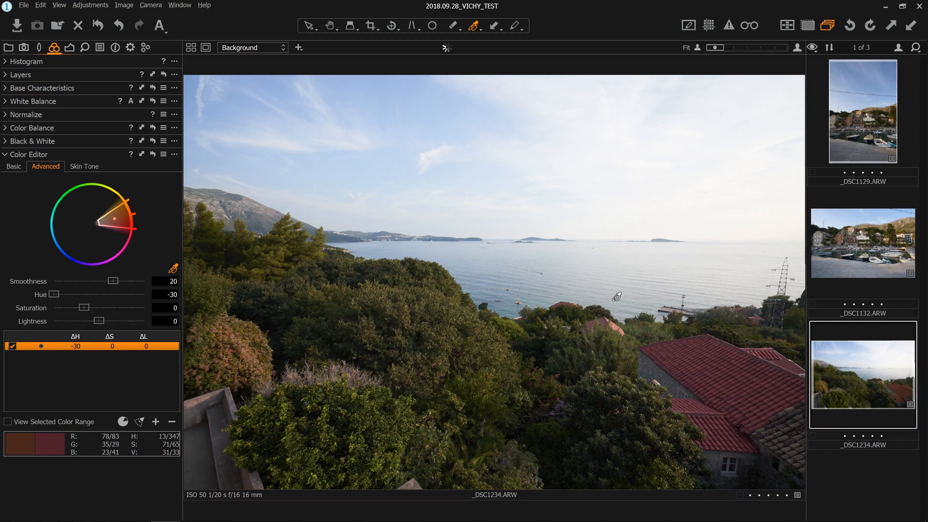
click(729, 375)
drag(95, 292, 2, 294)
click(714, 381)
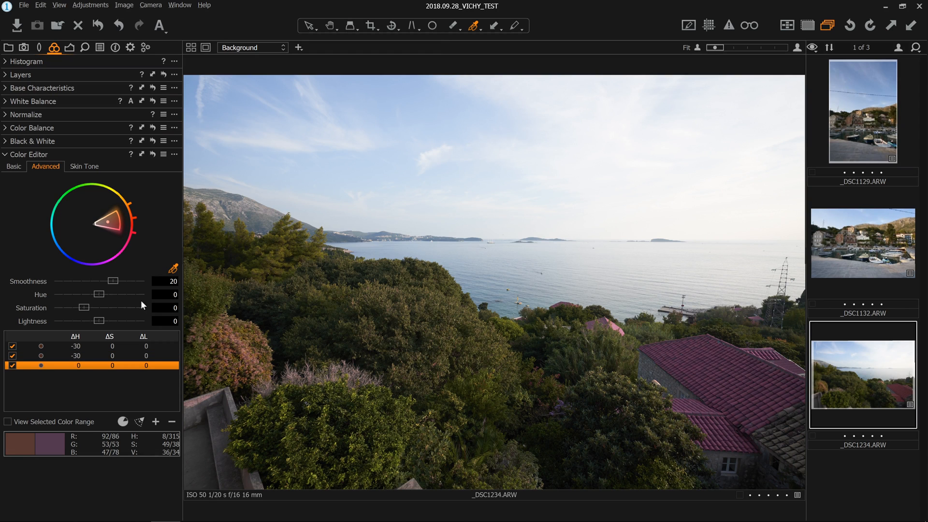
drag(100, 292, 6, 294)
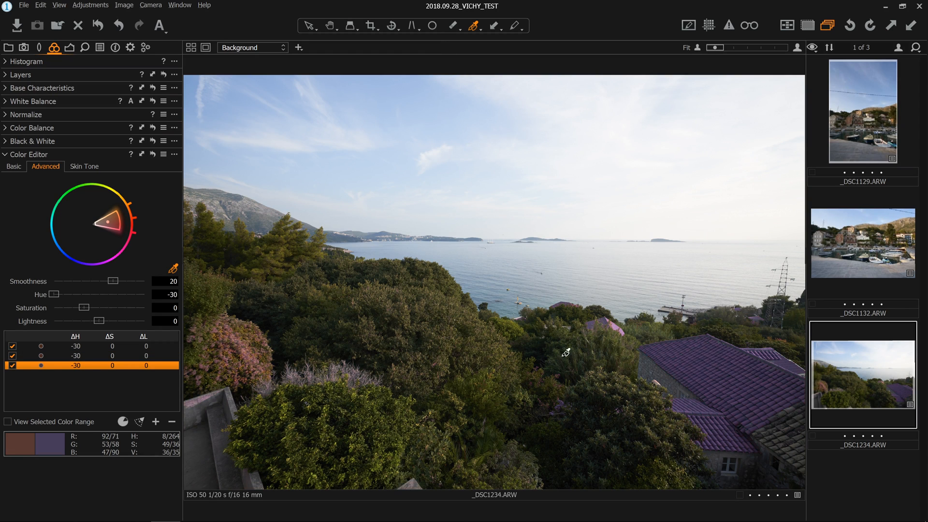
click(730, 369)
drag(103, 295, 21, 288)
mouse_move(85, 307)
mouse_down()
mouse_move(123, 323)
mouse_move(85, 312)
mouse_up()
click(154, 157)
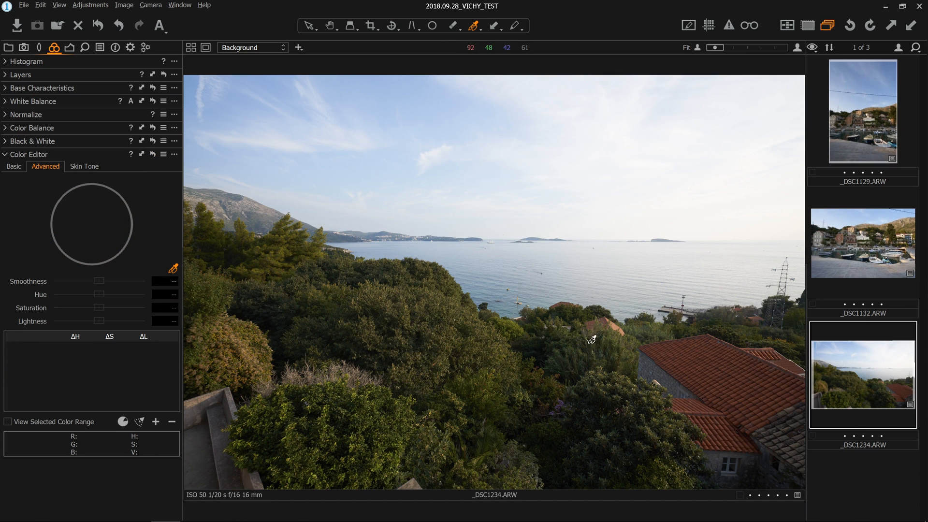
Sample the green foliage and shift its Hue by 6, and sample the roof and set its Saturation to 17.6
click(430, 305)
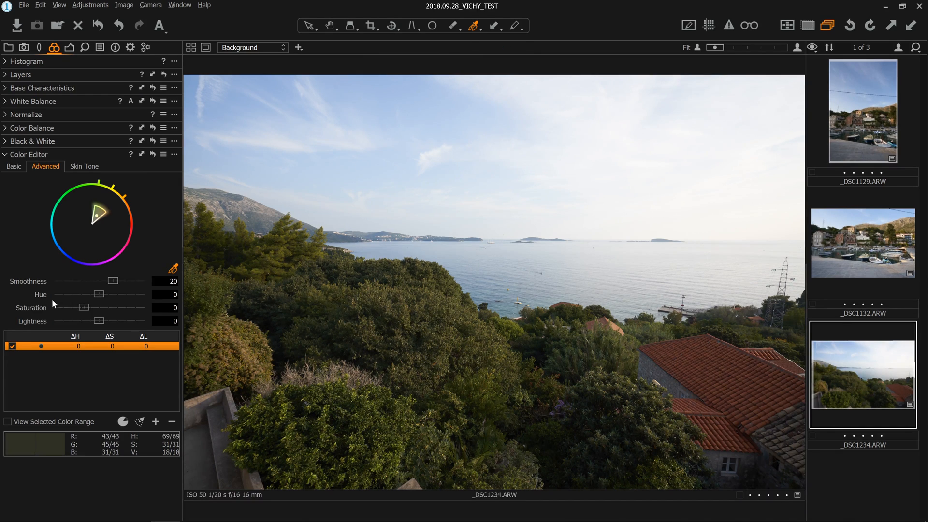
drag(95, 295, 105, 298)
click(666, 366)
drag(87, 305, 91, 305)
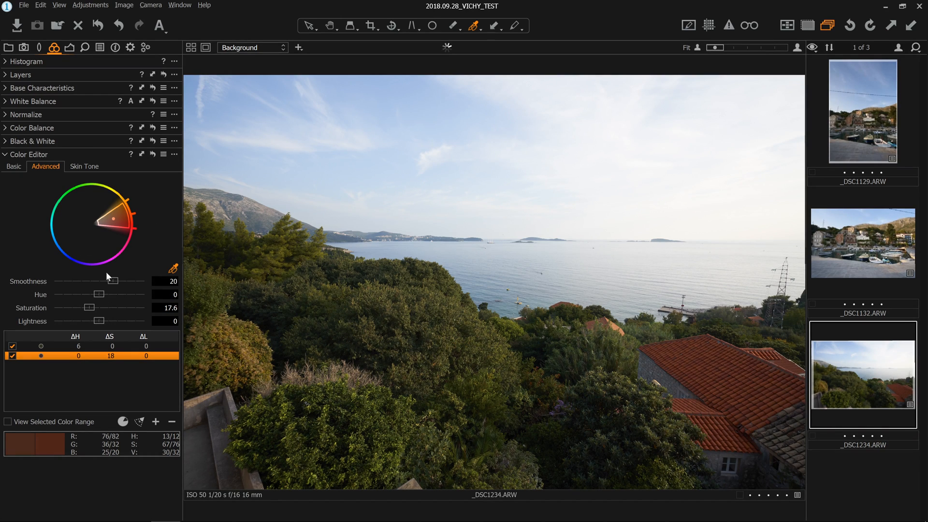
Try maximum and minimum Smoothness on the roof's color range, and reset the Color Editor
drag(112, 280, 164, 285)
drag(144, 279, 2, 291)
drag(60, 286, 29, 272)
drag(59, 279, 113, 281)
click(154, 154)
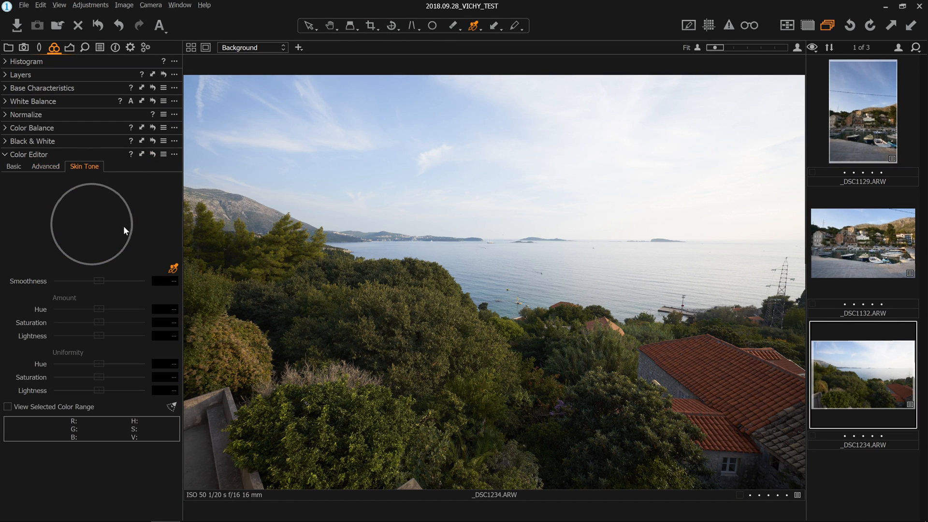
Open the portrait of the girl in the teal coat from the Skin colour editor session favorite
click(8, 47)
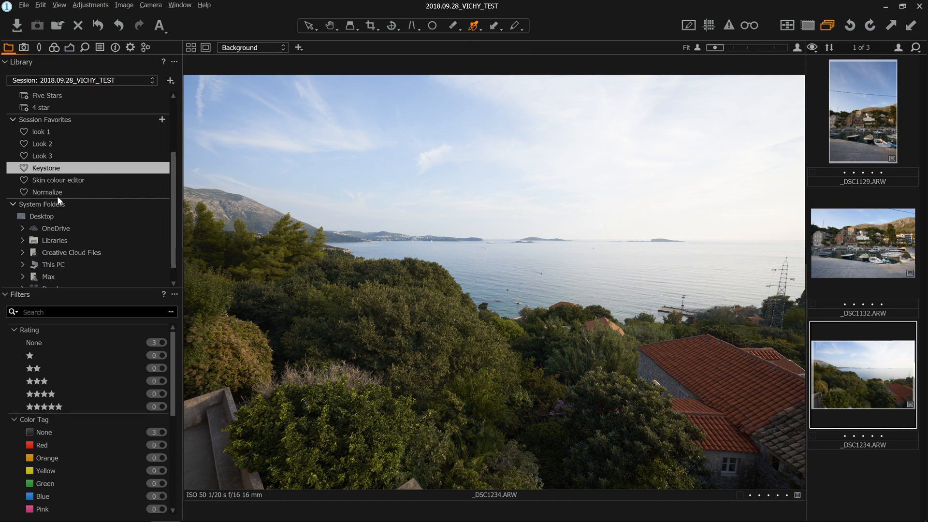
click(61, 179)
click(852, 138)
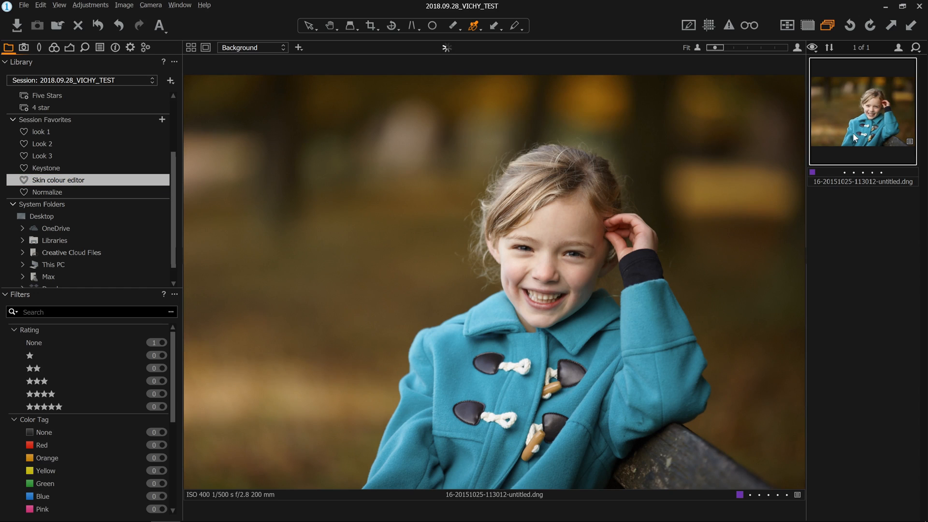
Sample the girl's forehead as the skin tone and try the Hue, Saturation and Lightness amounts on it
click(55, 47)
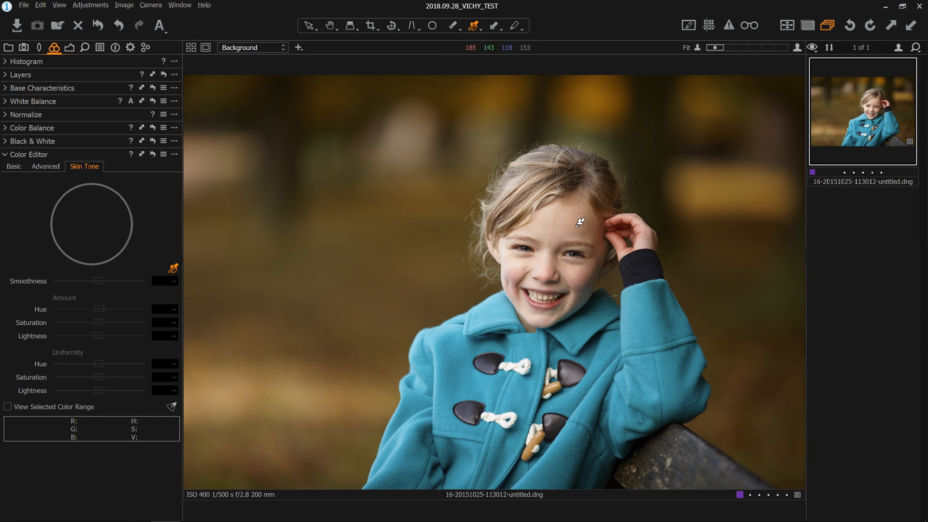
click(578, 223)
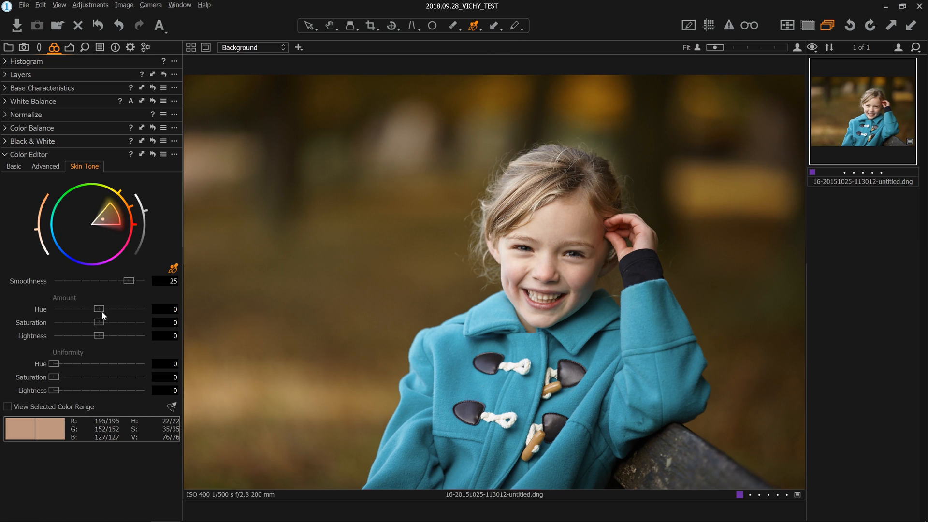
drag(98, 305, 71, 335)
drag(97, 322, 100, 322)
drag(98, 335, 98, 336)
Adjust the Hue uniformity of the sampled skin tone, trying its maximum before reducing it
drag(55, 361, 2, 381)
drag(54, 364, 2, 391)
drag(54, 363, 253, 369)
drag(141, 363, 74, 369)
drag(73, 368, 64, 371)
Enlarge the portrait to 100% and use the Navigator to inspect the area beside the girl's head
click(83, 49)
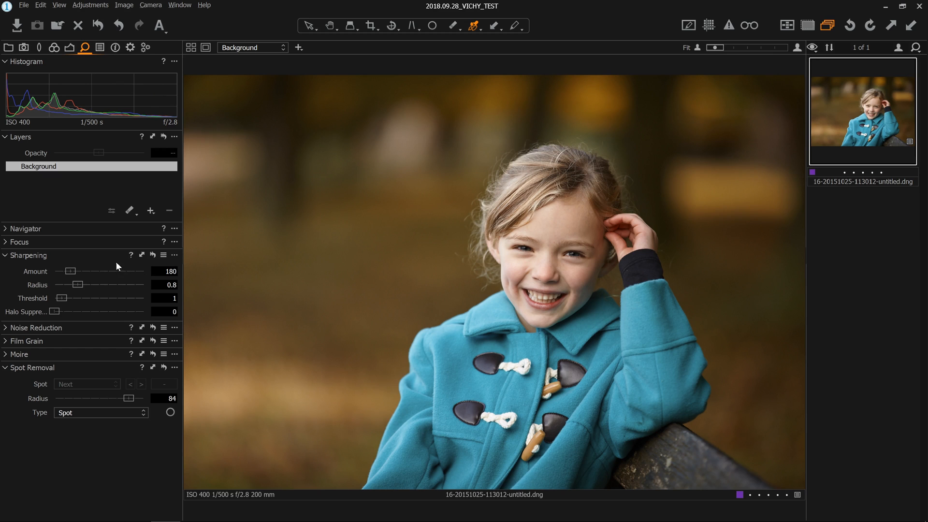
click(5, 229)
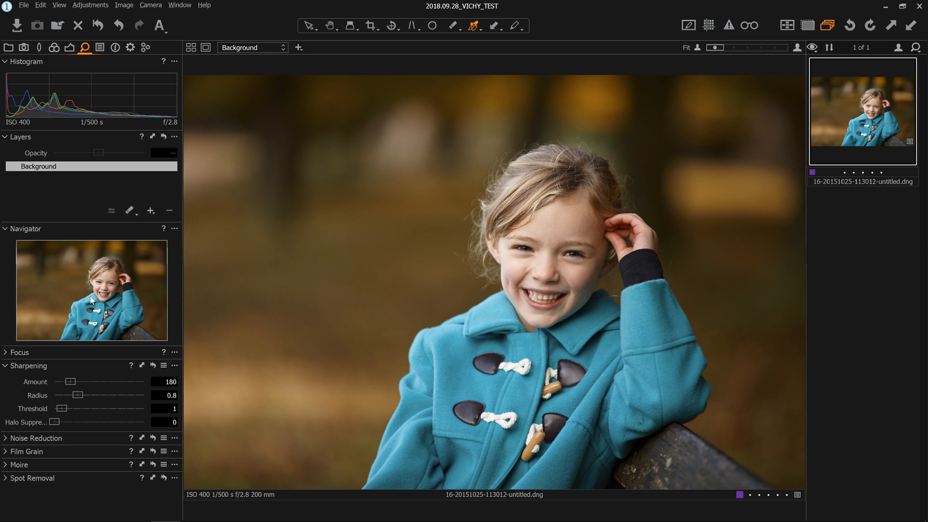
key(h)
click(547, 249)
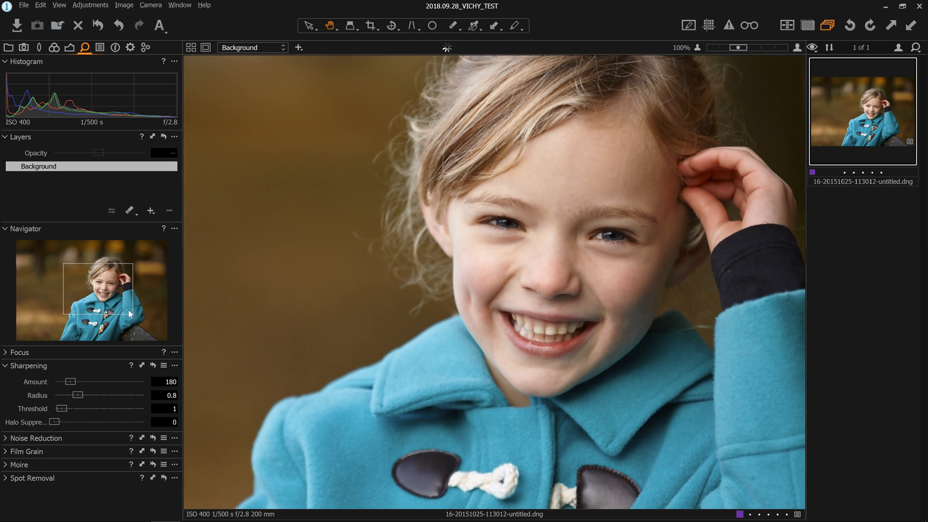
drag(98, 281, 146, 248)
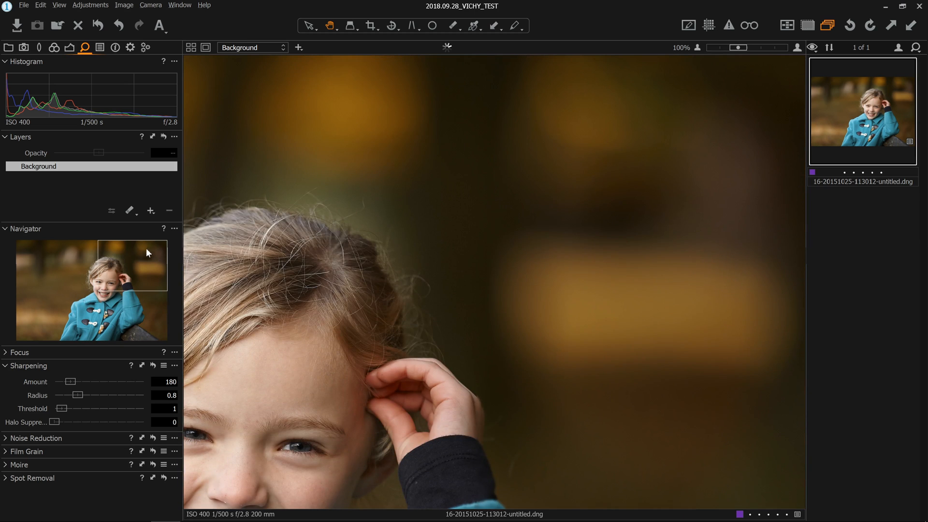
Fit the portrait to the viewer, float the Focus tool over the photo and enlarge its window
click(5, 353)
click(453, 178)
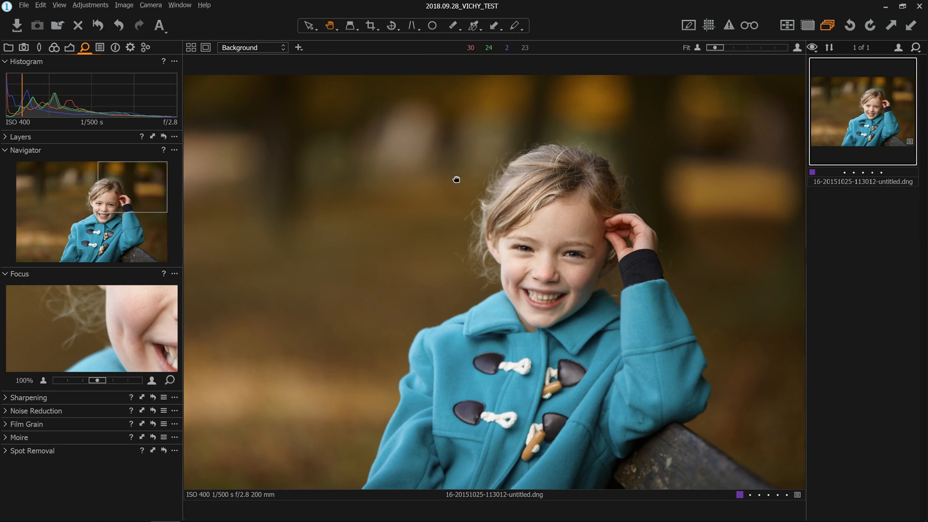
drag(20, 274, 262, 103)
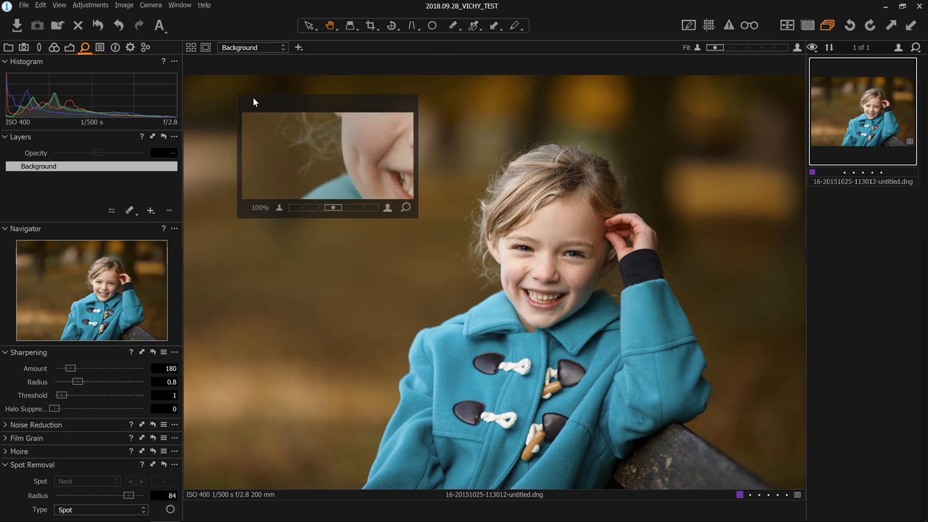
drag(390, 200, 444, 269)
Inspect the girl's eyes in the Focus preview, dock the Focus tool back below the Navigator and collapse both tools
drag(348, 186, 277, 251)
drag(339, 170, 329, 167)
drag(337, 90, 126, 274)
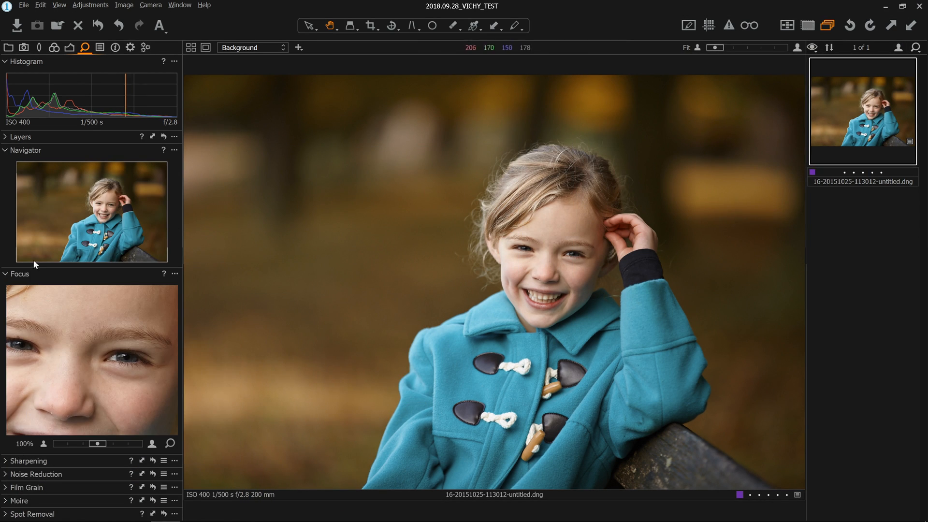
click(5, 150)
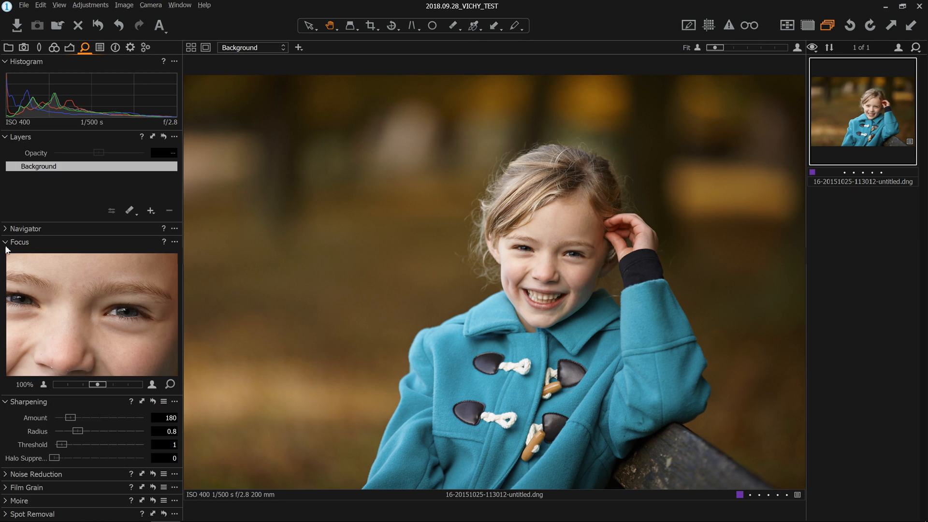
click(6, 245)
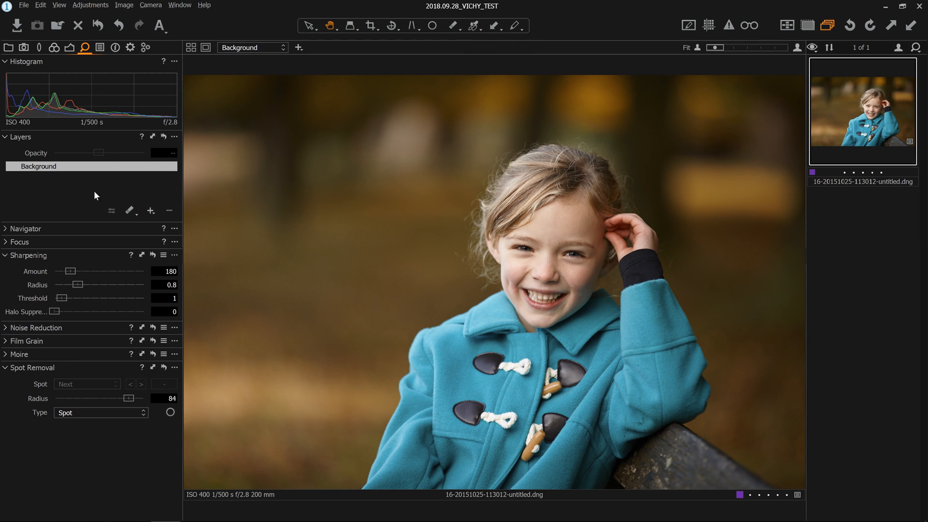
click(70, 49)
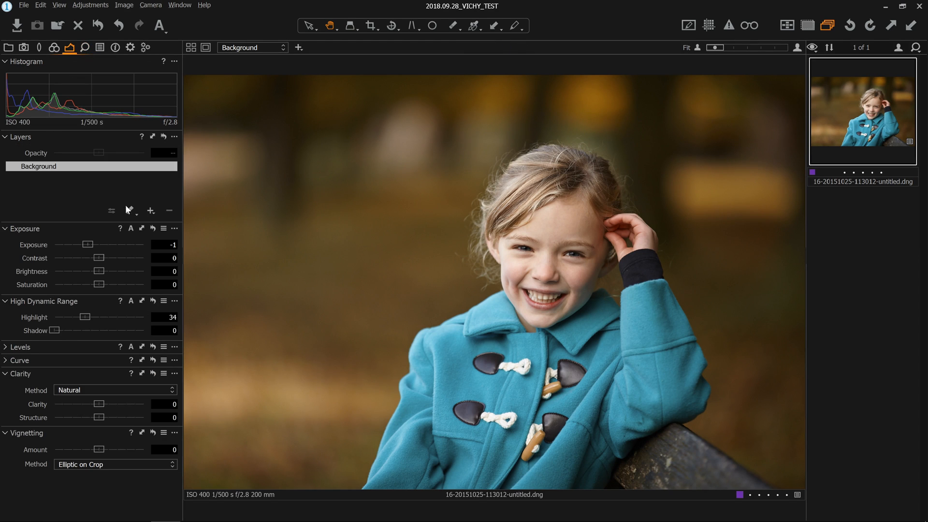
click(101, 48)
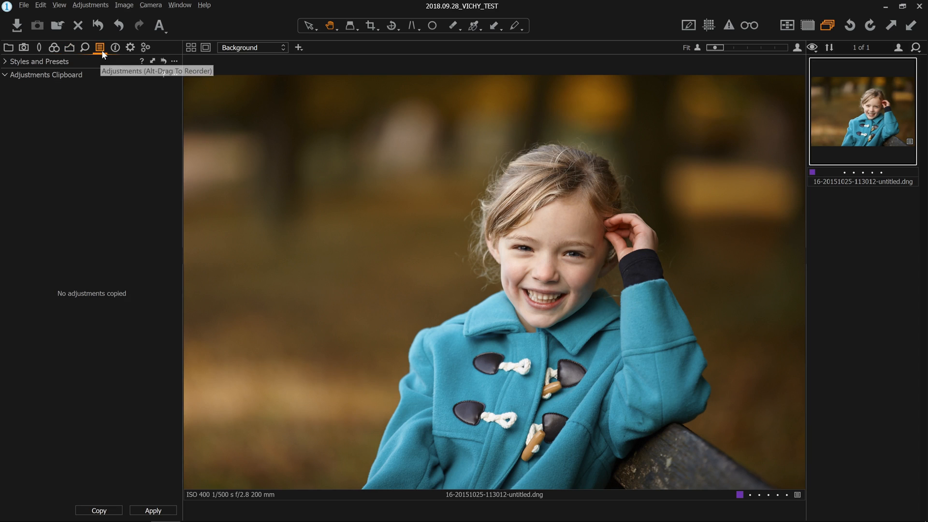
click(84, 48)
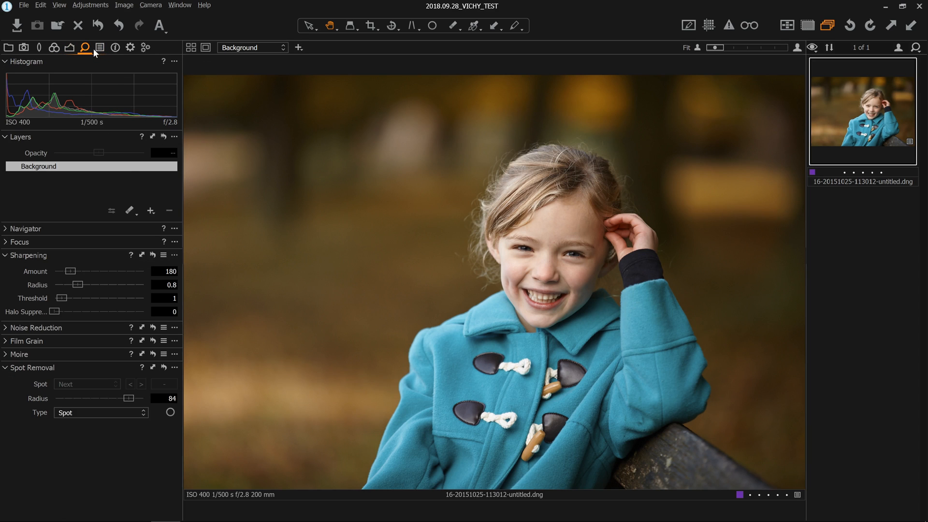
Examine which presets the Sharpening, Film Grain and Moire tools offer
click(165, 257)
click(164, 257)
click(163, 256)
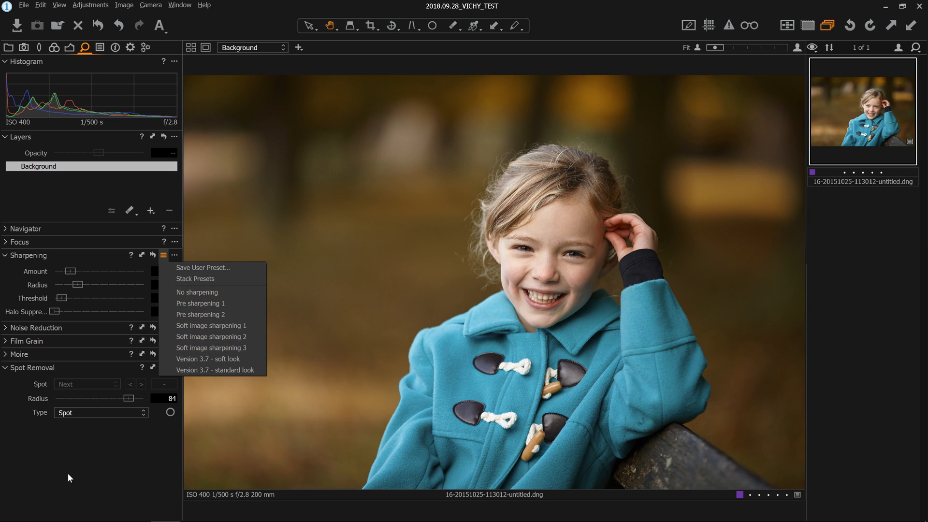
click(63, 486)
click(164, 354)
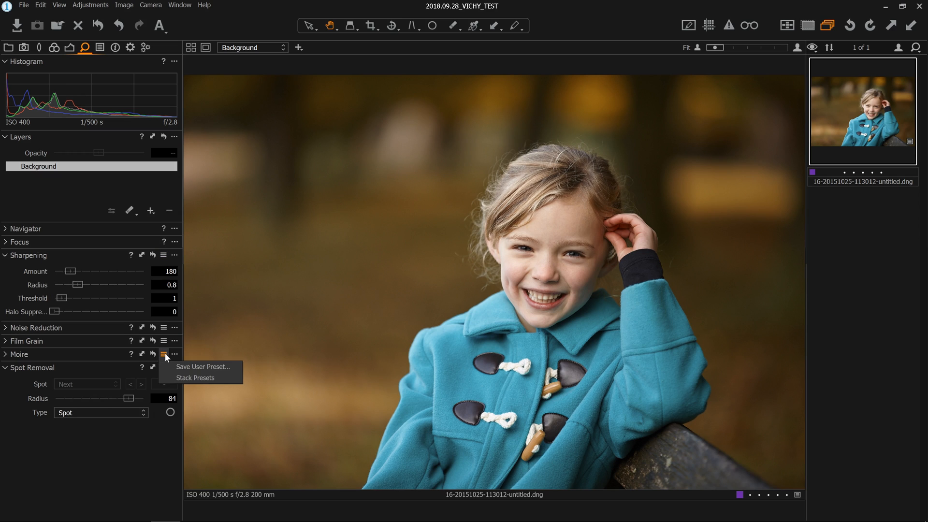
click(165, 341)
click(164, 341)
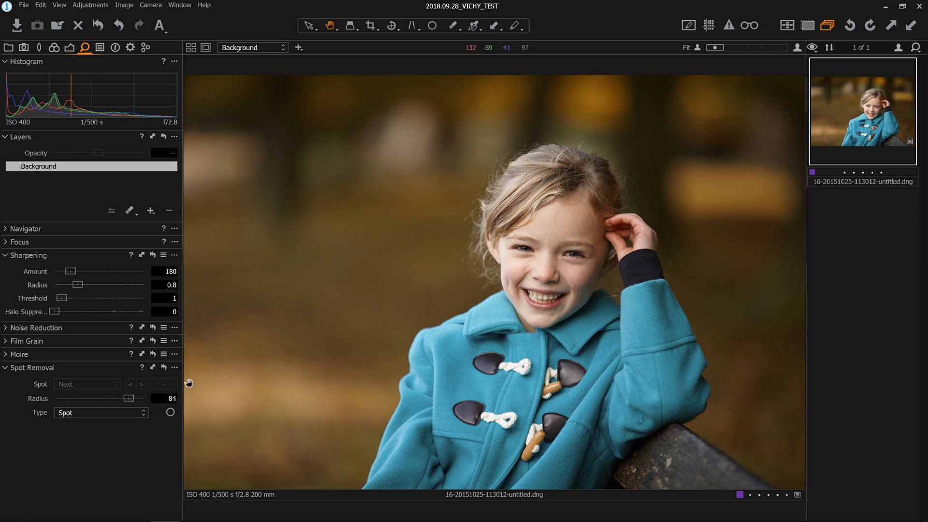
click(163, 354)
click(98, 373)
Expand the Spring group of the built-in styles in Styles and Presets
click(100, 48)
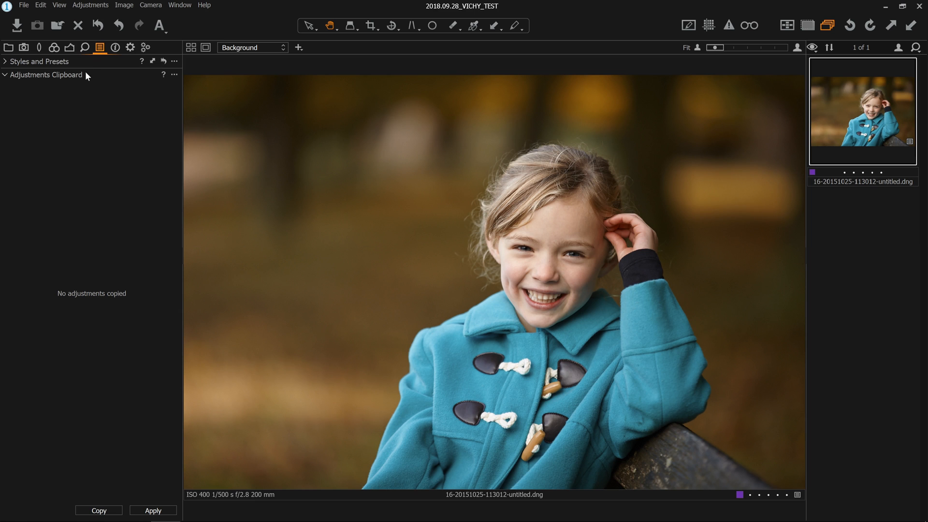
click(13, 63)
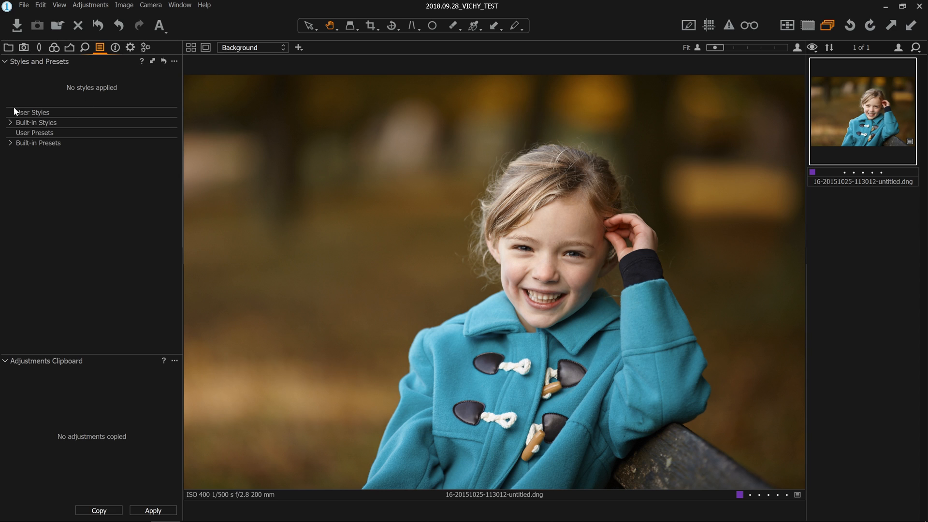
click(10, 123)
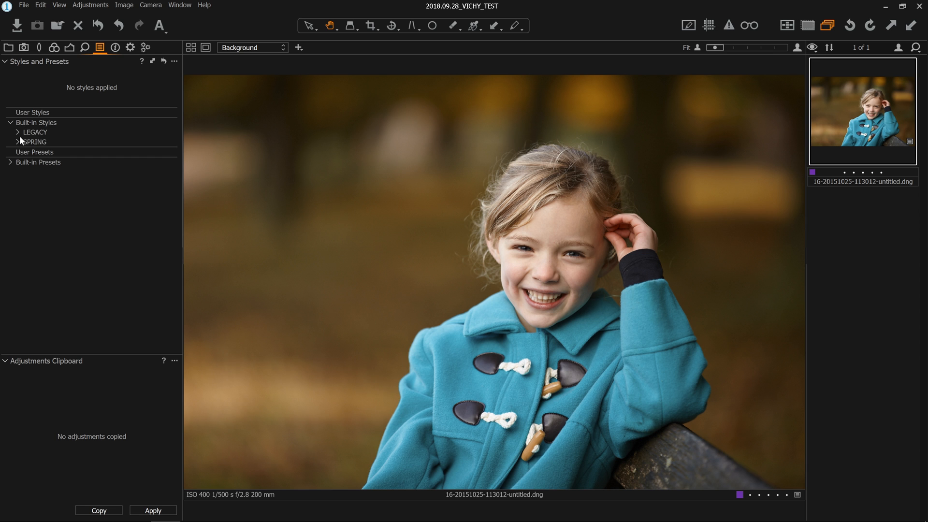
click(18, 142)
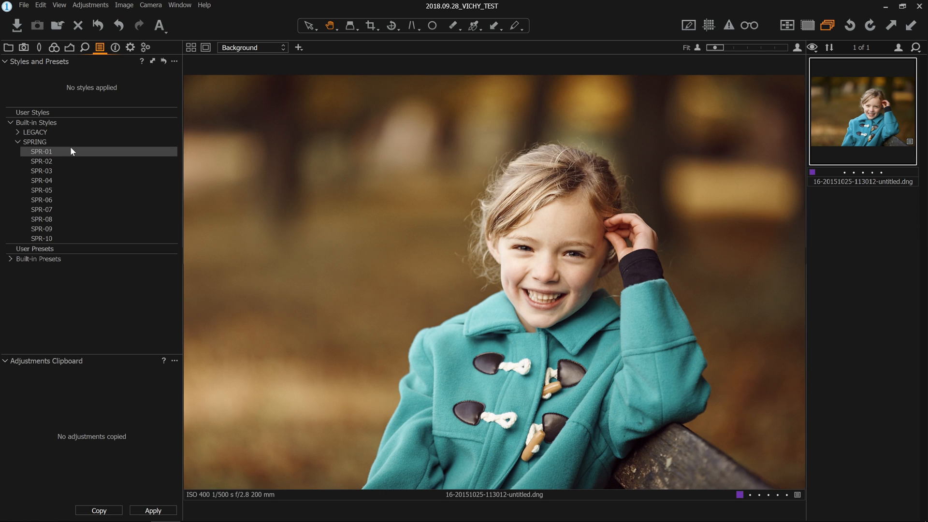
Try the SPR-01 style on the portrait's background layer, switching it on and off
click(70, 149)
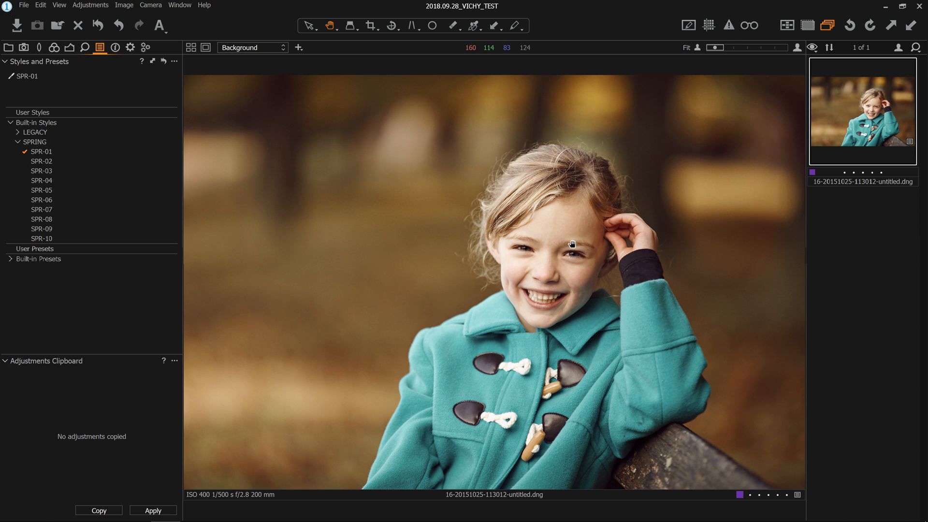
click(54, 152)
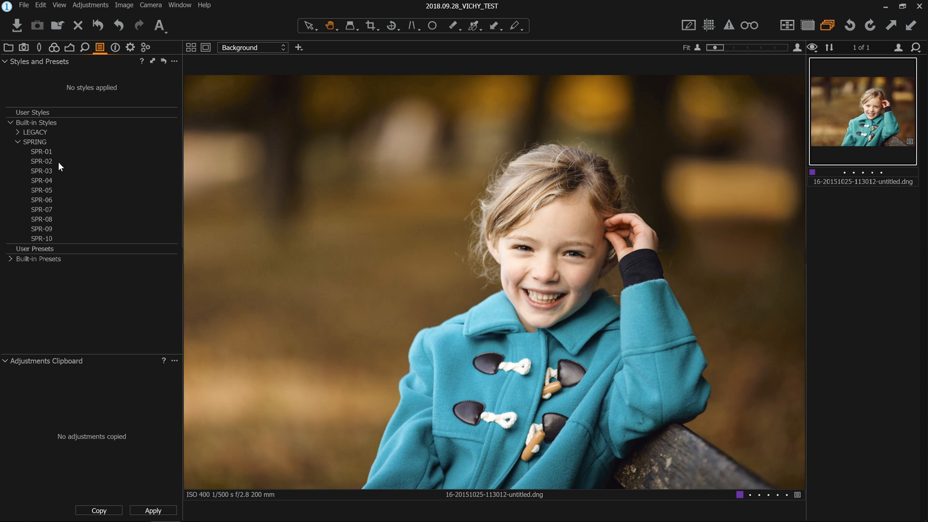
click(61, 151)
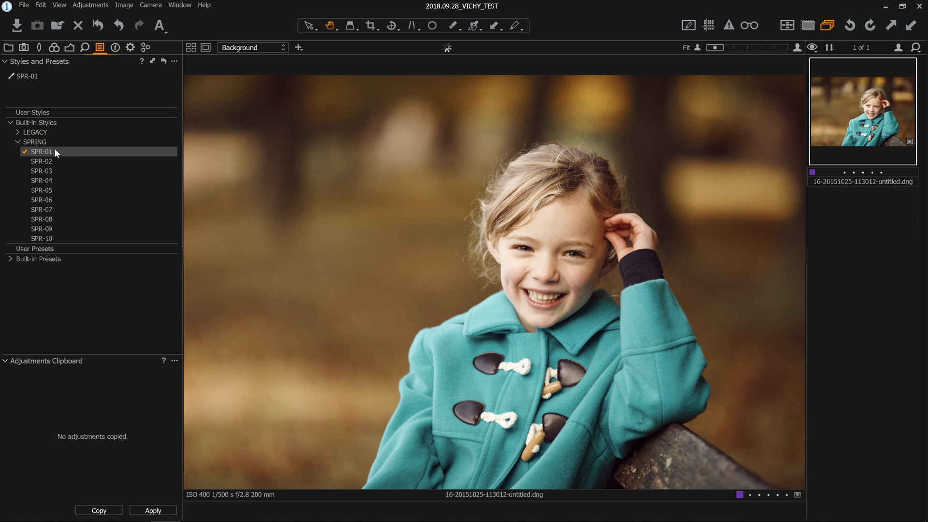
click(80, 152)
Apply the SPR-01 style to a new layer and make that layer active
right_click(85, 152)
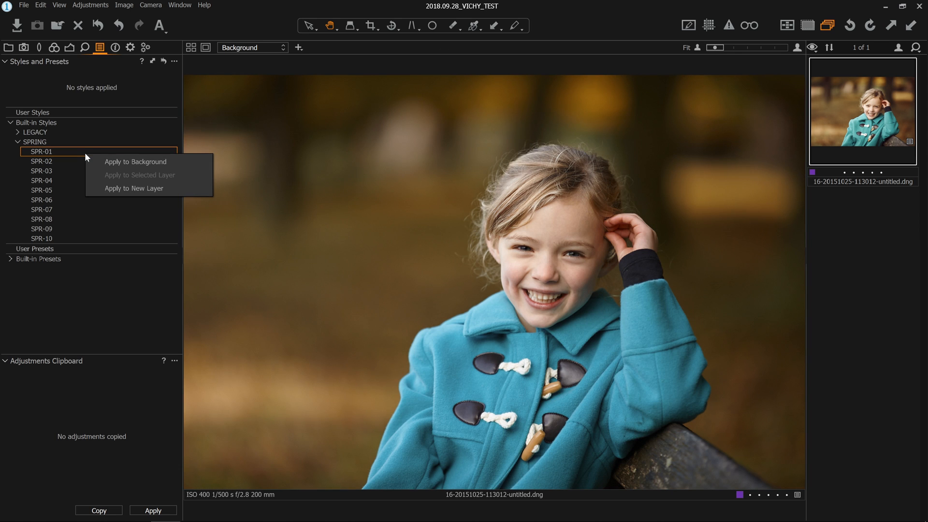
click(171, 188)
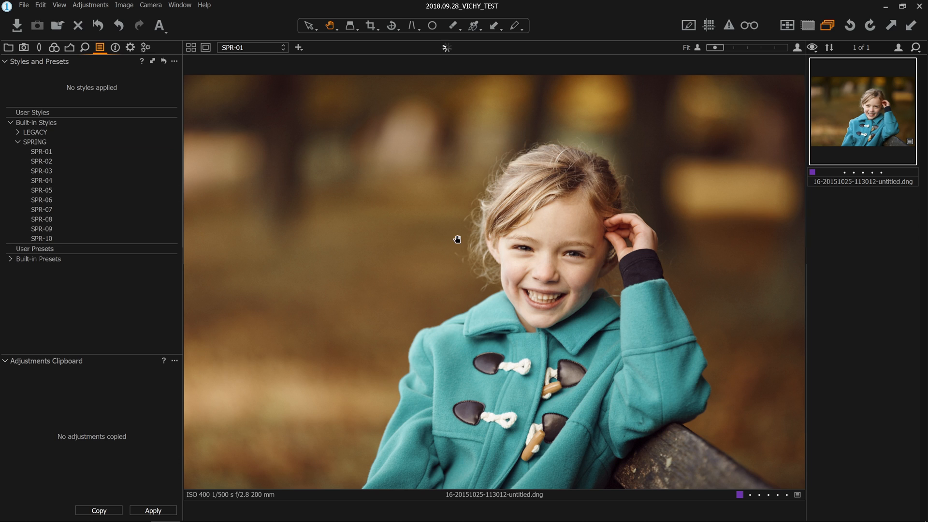
click(247, 46)
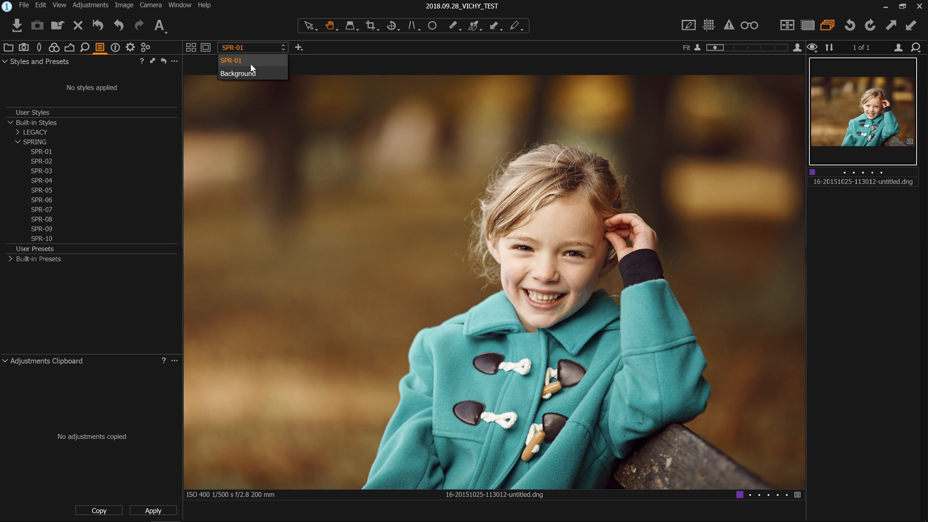
click(251, 63)
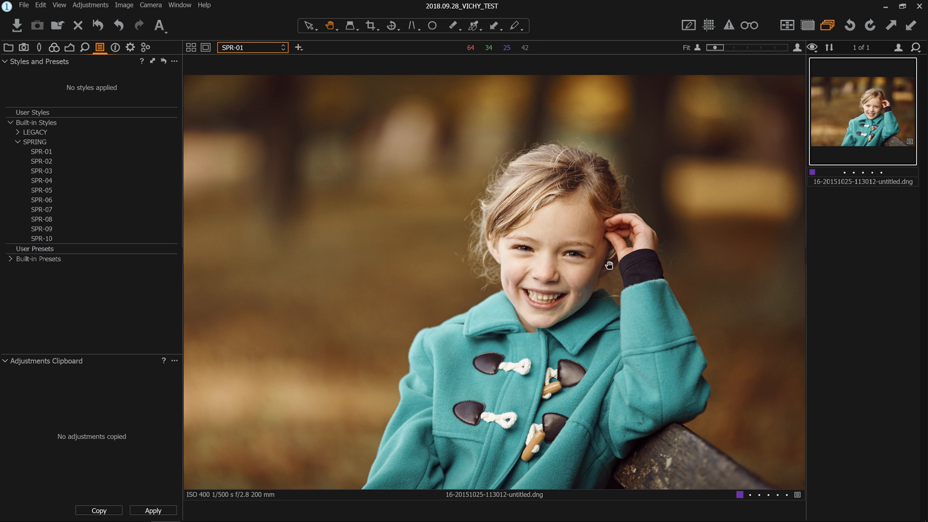
Display the SPR-01 layer's mask and brush over the girl's face and coat
key(m)
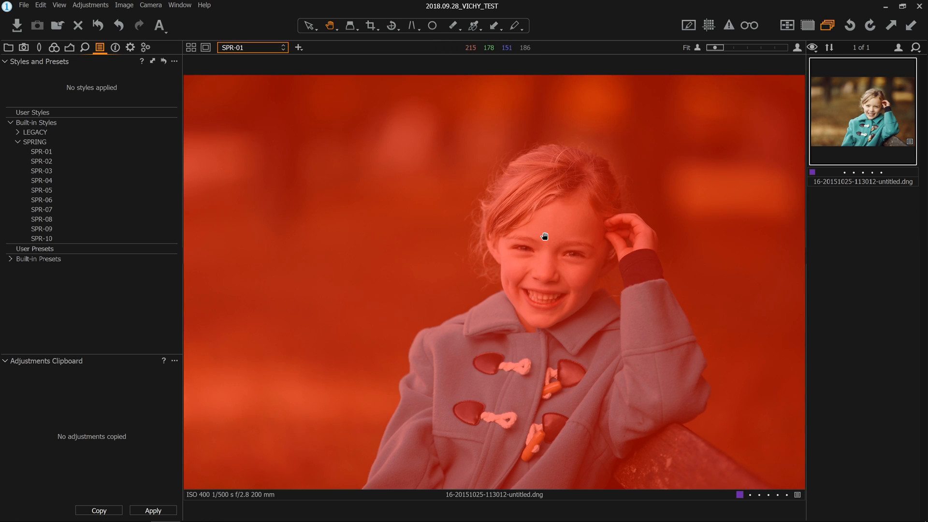
key(b)
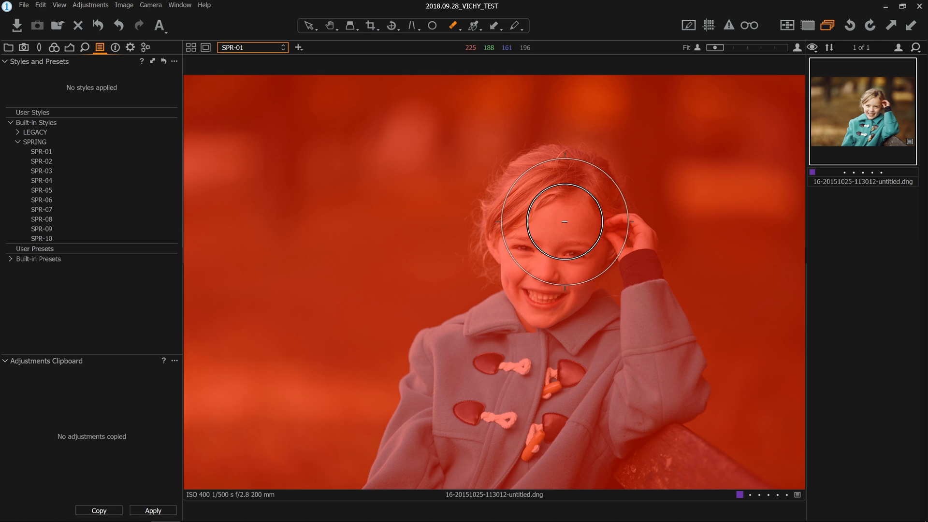
mouse_move(551, 271)
mouse_down()
mouse_move(497, 373)
mouse_move(383, 487)
mouse_up()
mouse_move(565, 413)
mouse_down()
mouse_move(632, 393)
mouse_move(563, 244)
mouse_move(545, 308)
mouse_move(664, 328)
mouse_move(630, 419)
mouse_up()
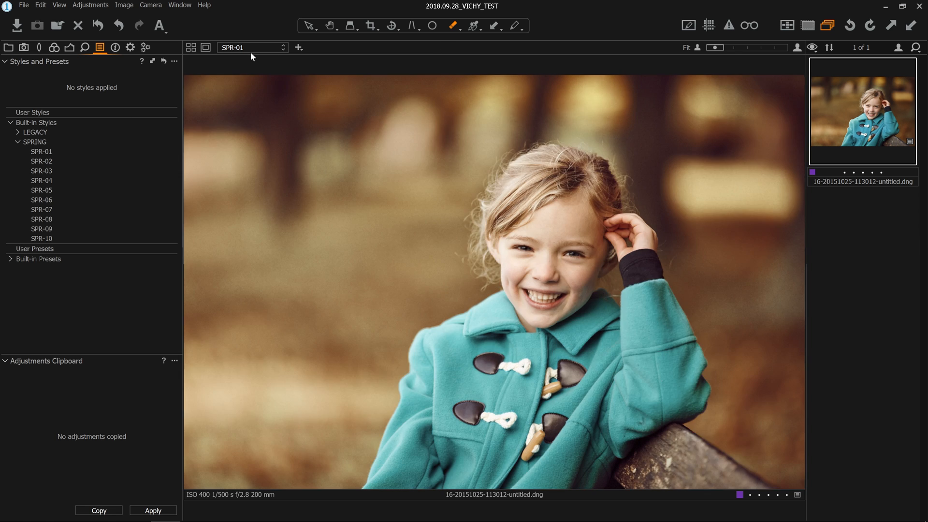
Compare the portrait with and without the style by switching the SPR-01 layer off and on
click(69, 47)
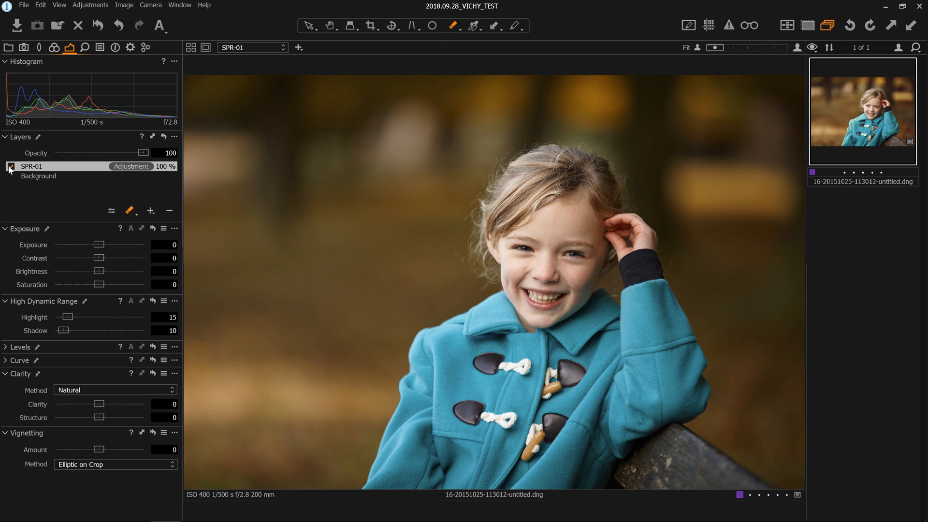
click(11, 166)
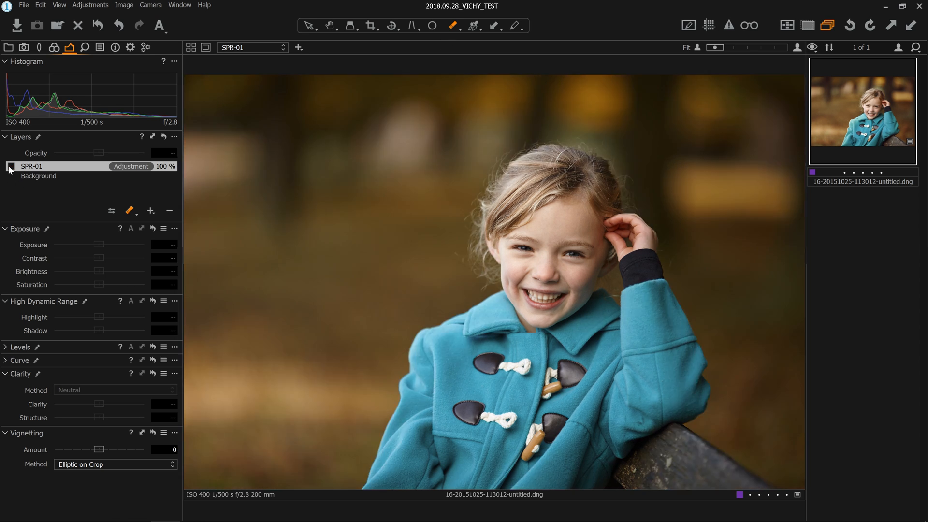
click(11, 166)
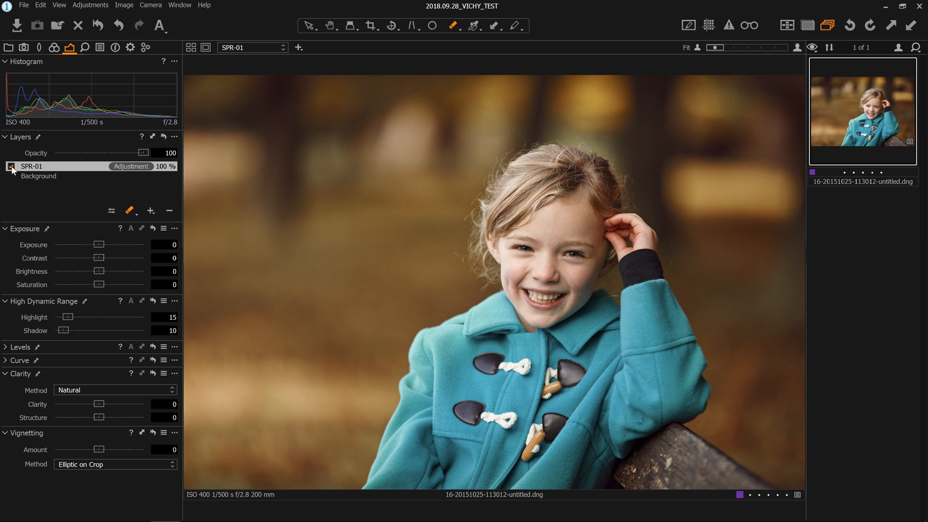
Collapse the Spring styles and list the Sharpening group of the built-in presets
click(97, 49)
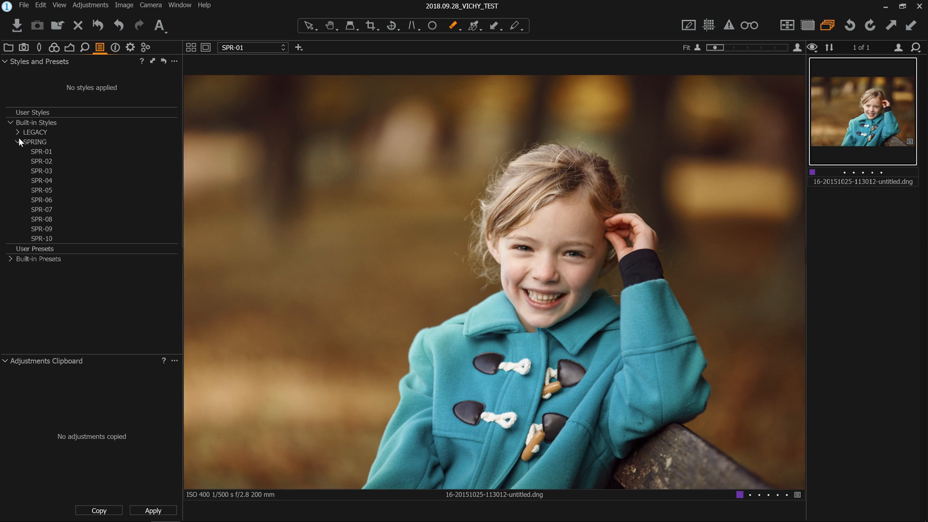
click(18, 142)
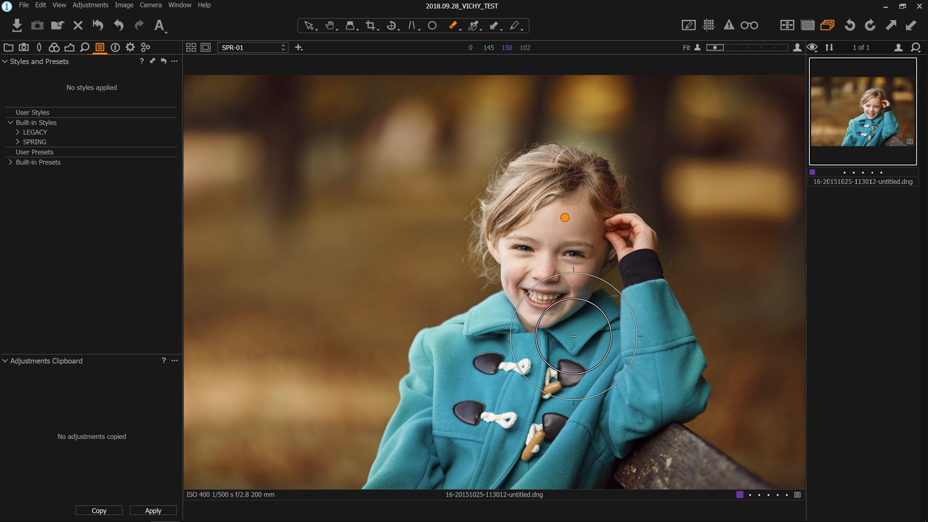
click(10, 163)
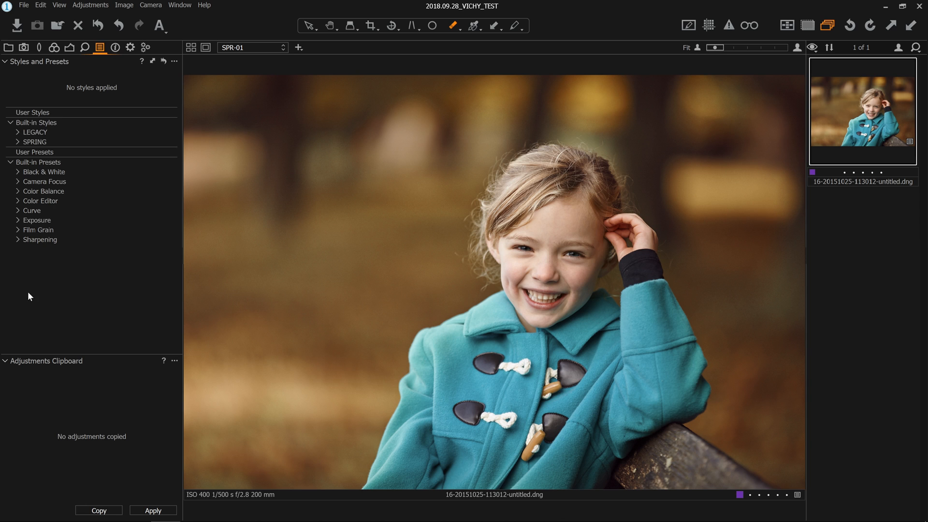
click(17, 240)
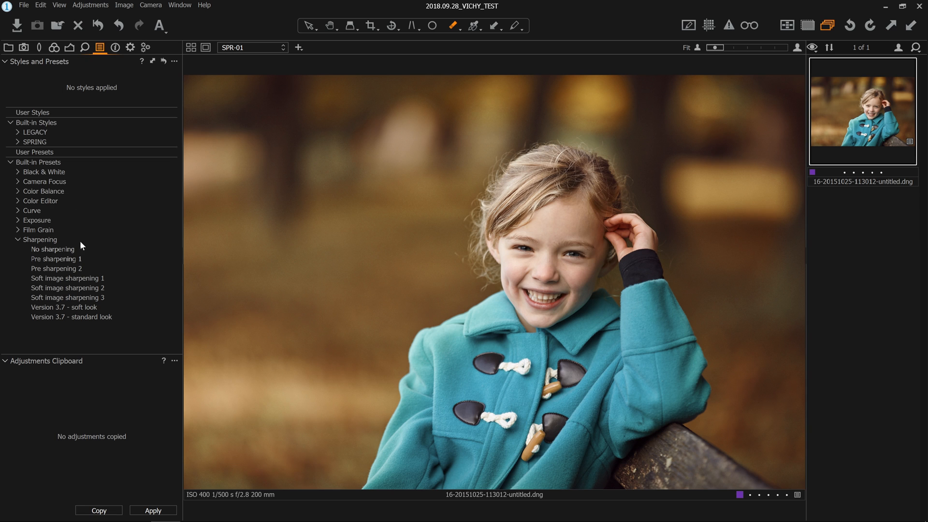
Compare the preset list of the Sharpening tool with the built-in Sharpening presets
click(85, 47)
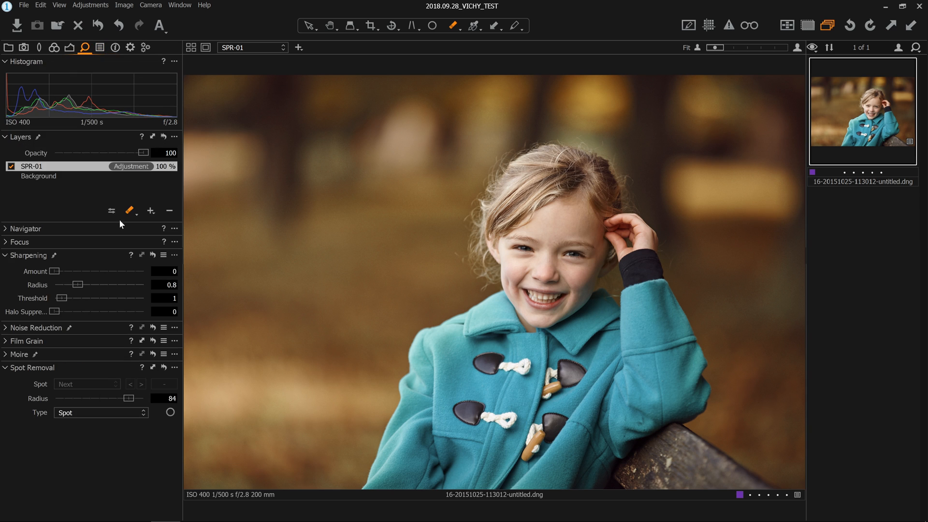
click(162, 256)
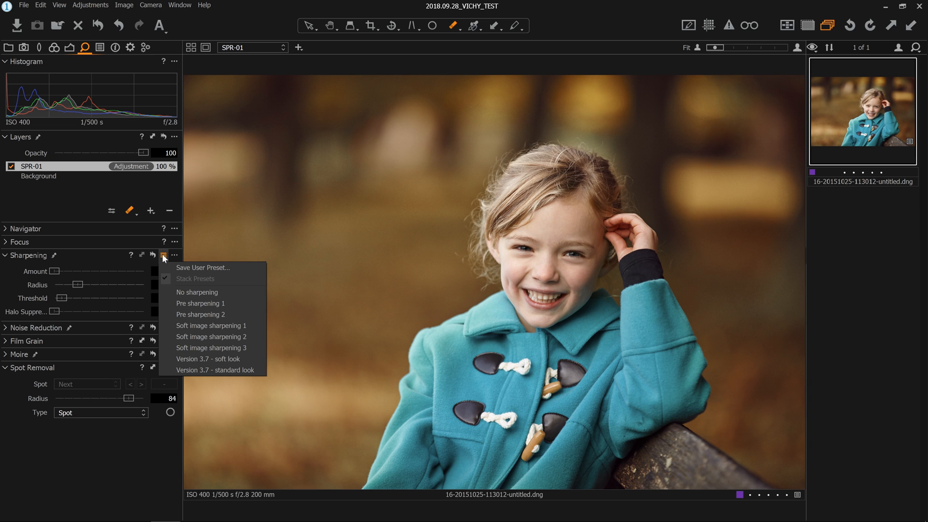
click(161, 254)
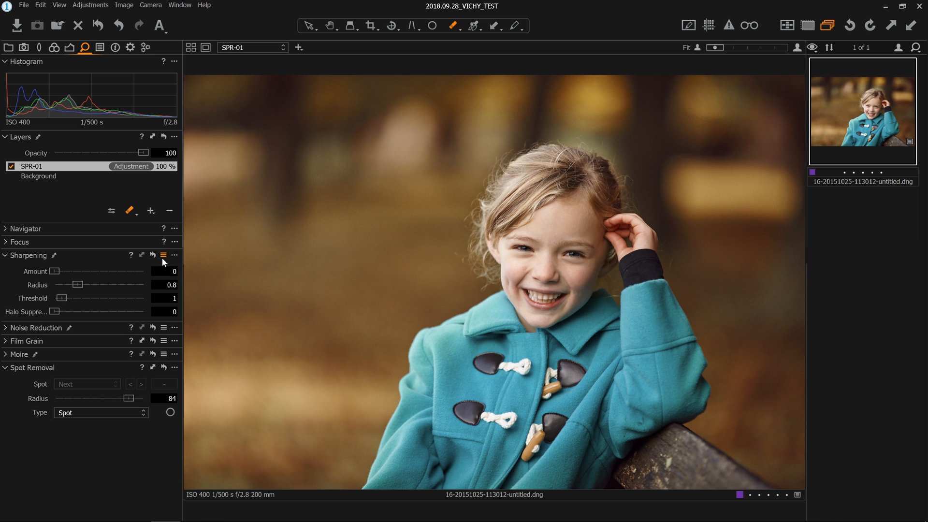
Examine which adjustments a new user style can save in the Save Style options, and cancel without saving
click(162, 257)
click(99, 47)
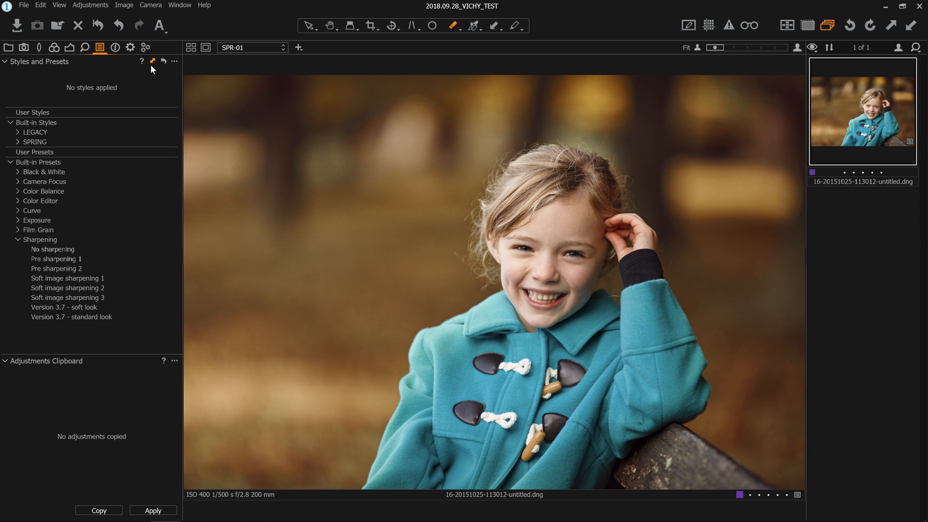
click(175, 61)
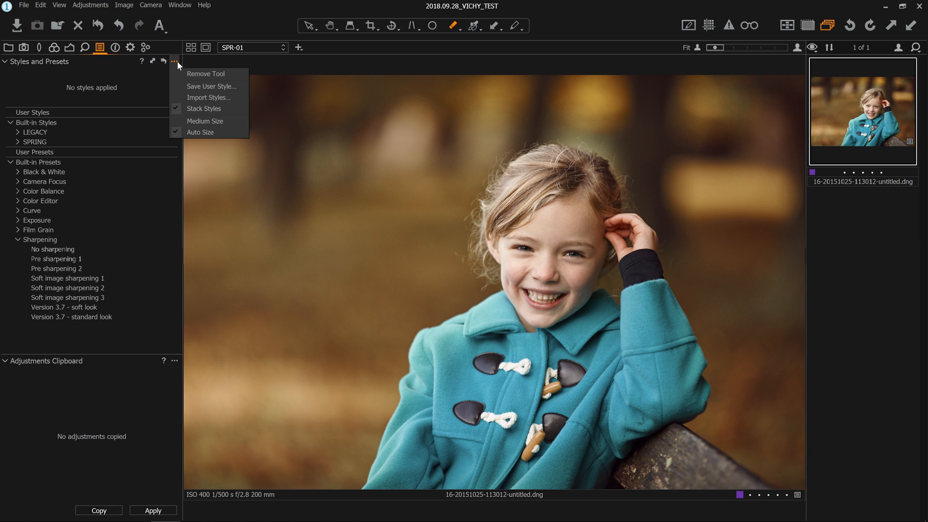
click(216, 88)
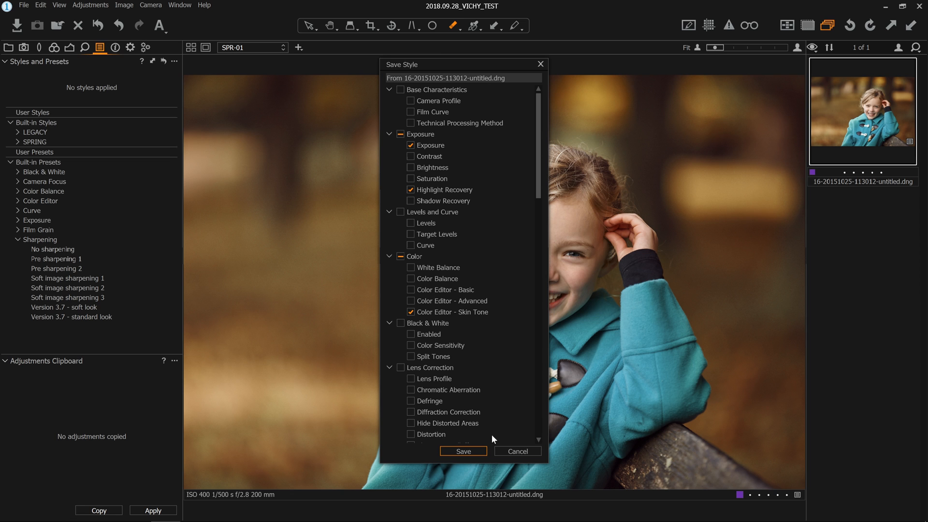
click(521, 455)
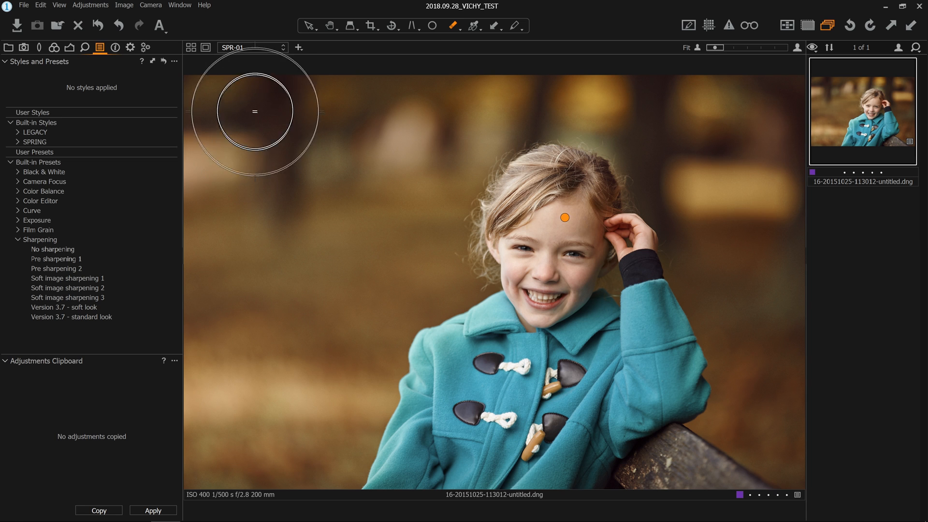
Select the portrait's Background layer and copy its adjustments
click(259, 47)
click(259, 73)
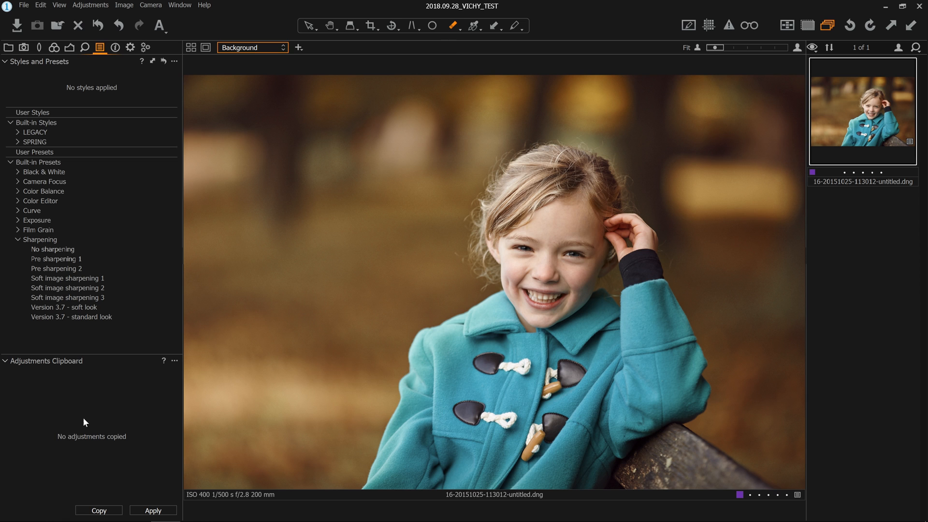
click(888, 28)
Float the Adjustments Clipboard over the viewer, enlarge it and examine the adjustments it can copy
drag(72, 360, 252, 64)
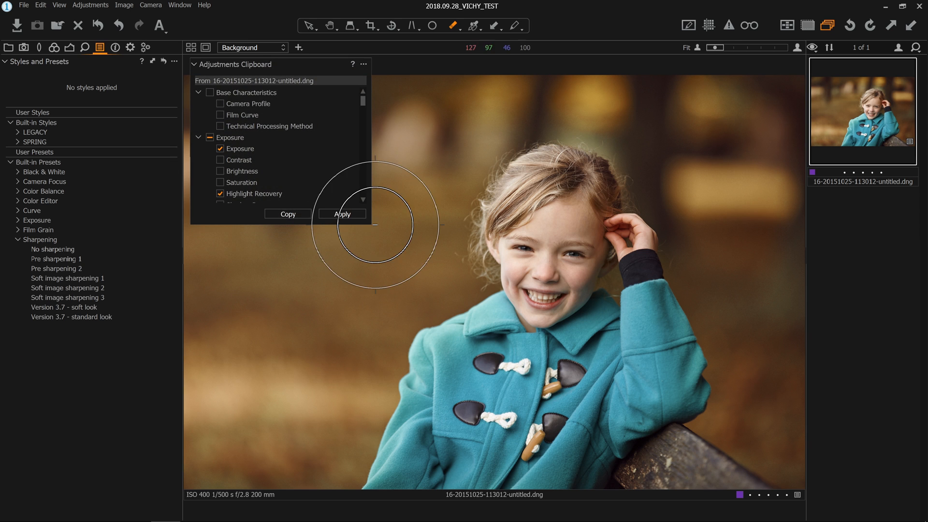
drag(371, 226, 389, 471)
drag(383, 136, 379, 274)
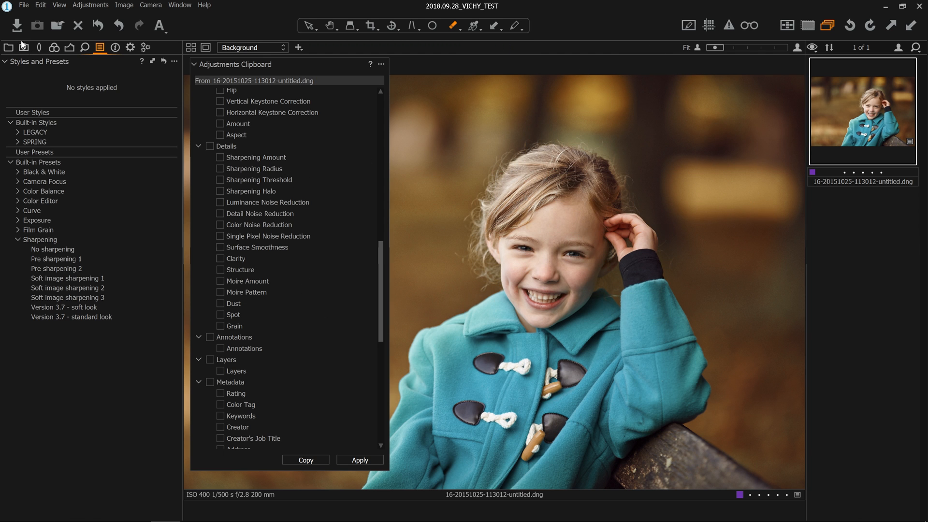
Open the Normalize session favourite, and try the copied adjustments on the selected watch photo before undoing them
click(8, 48)
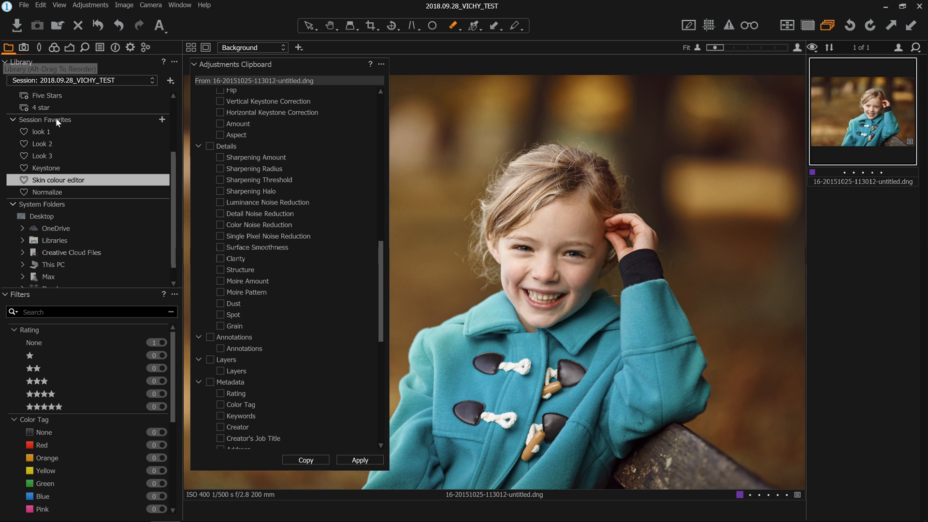
click(57, 190)
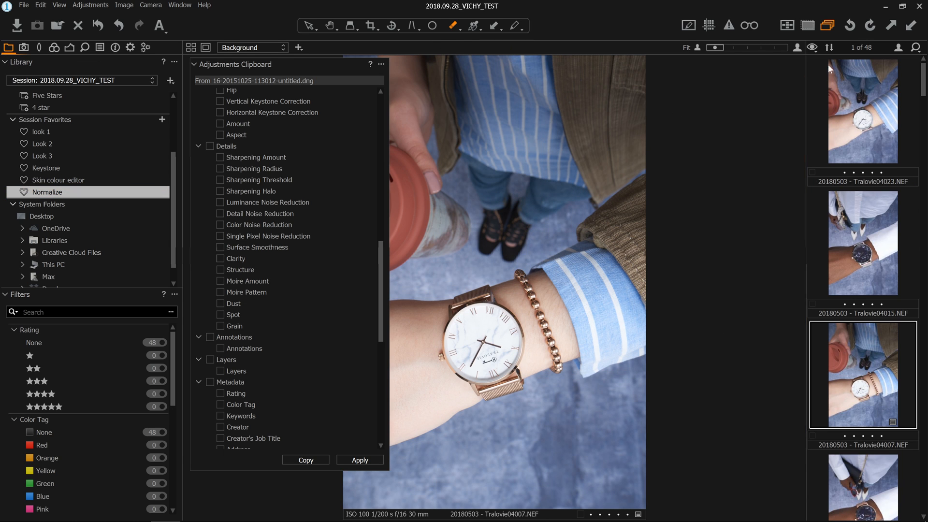
click(909, 27)
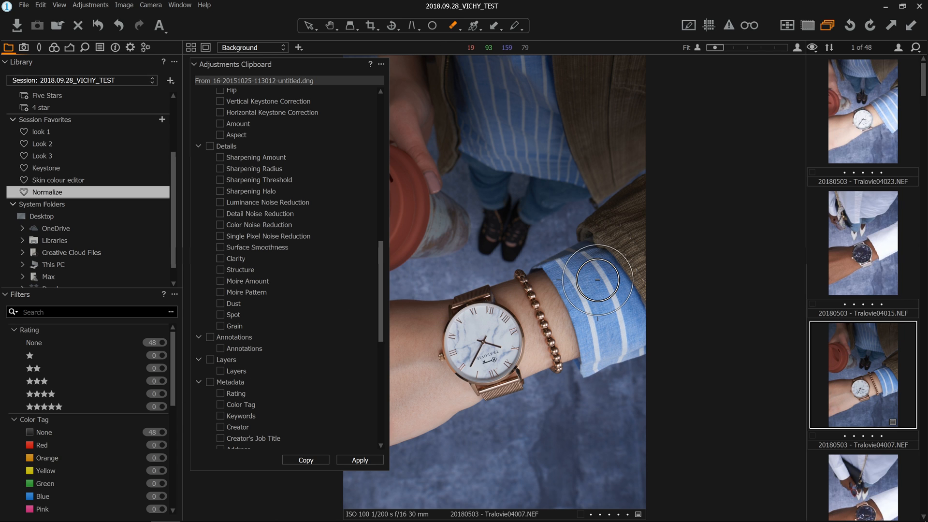
key(ctrl+z)
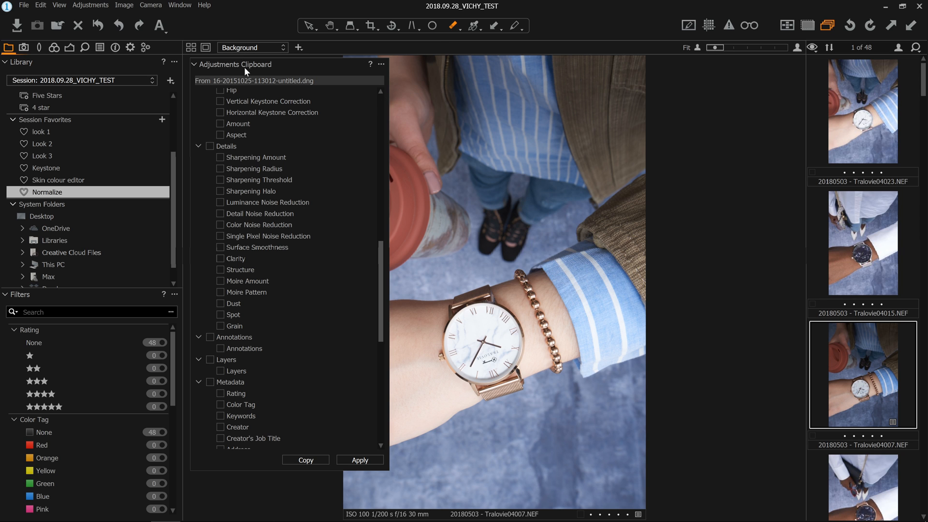
Dock the floating Adjustments Clipboard back below the Styles and Presets tool
click(112, 48)
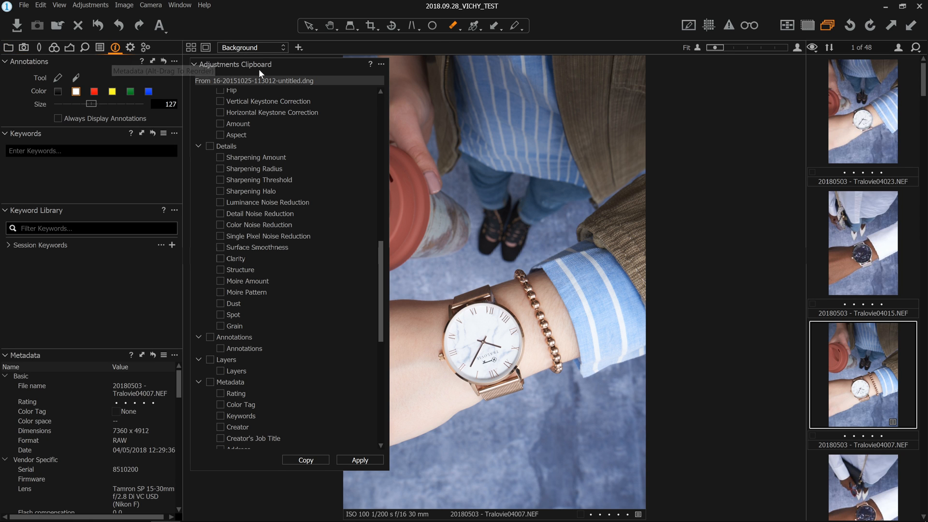
drag(247, 66, 57, 392)
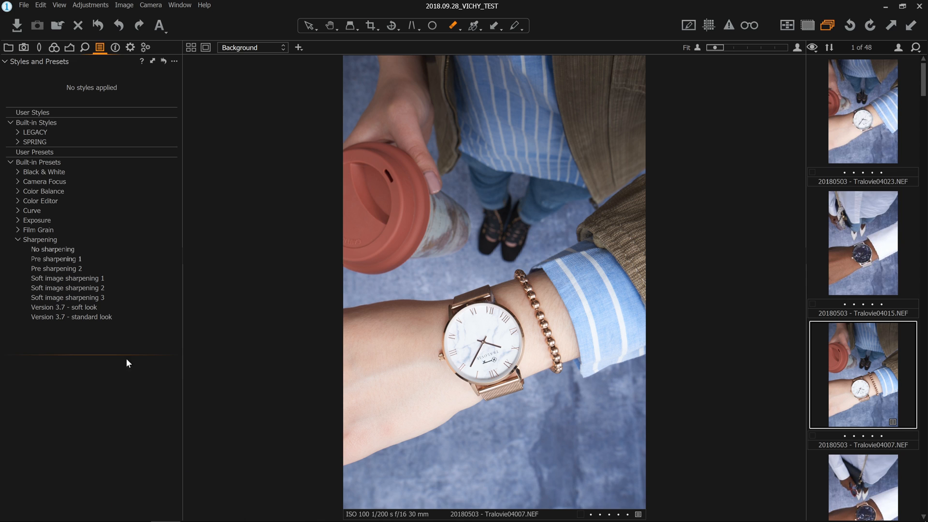
Draw a white annotation arrow of size 97 from the watch to the coffee cup, with annotations always displayed
click(116, 48)
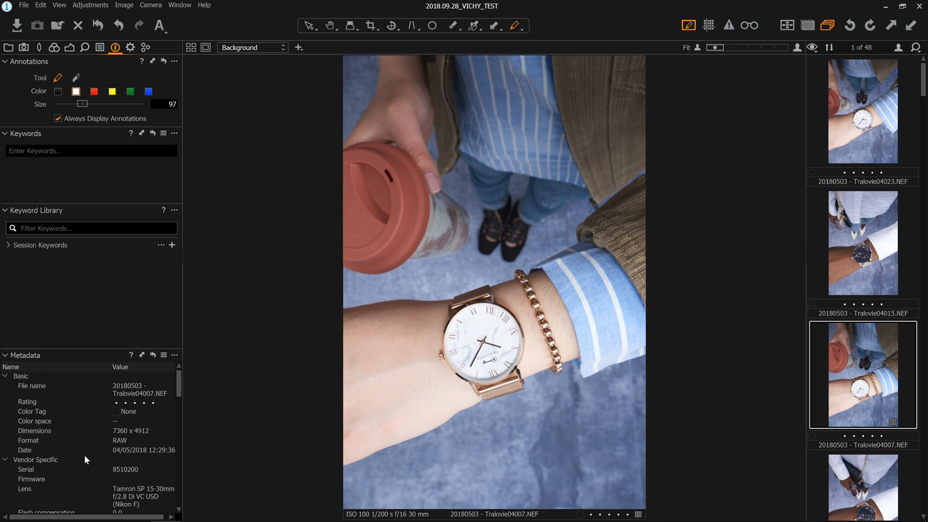
scroll(124, 420, down, 5)
scroll(107, 469, up, 5)
drag(408, 235, 498, 333)
mouse_move(401, 252)
mouse_down()
mouse_move(390, 232)
mouse_move(403, 223)
mouse_move(425, 227)
mouse_up()
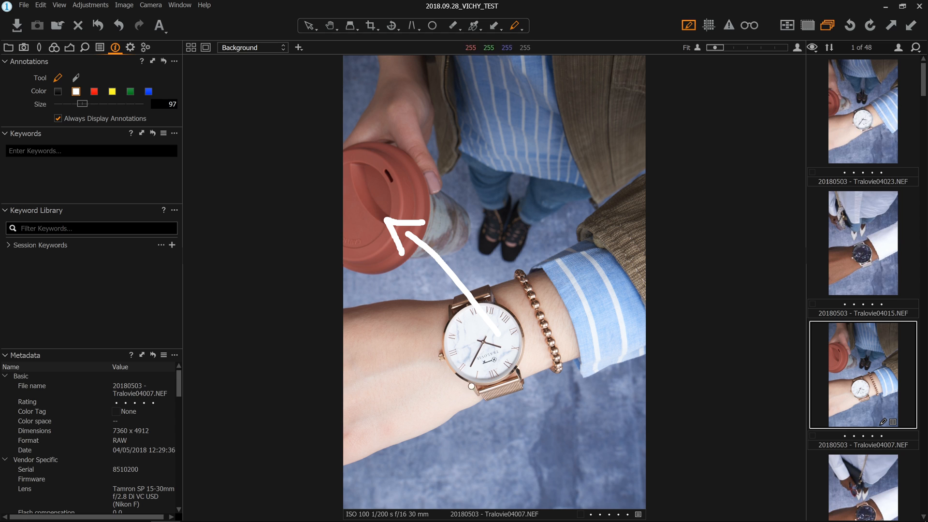
Handwrite the white annotation "CHANG" across the watch and the background below the sleeve
mouse_move(437, 347)
mouse_down()
mouse_move(399, 357)
mouse_move(430, 384)
mouse_up()
mouse_move(455, 346)
mouse_down()
mouse_move(457, 414)
mouse_move(487, 420)
mouse_up()
drag(445, 386, 524, 375)
drag(494, 414, 565, 397)
mouse_move(563, 439)
mouse_down()
mouse_move(627, 377)
mouse_move(606, 443)
mouse_move(640, 464)
mouse_up()
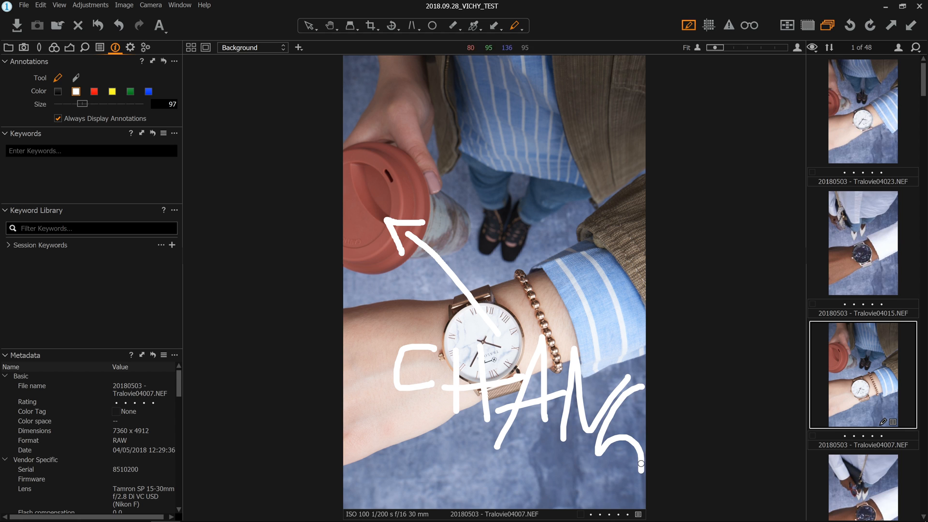
drag(646, 420, 642, 466)
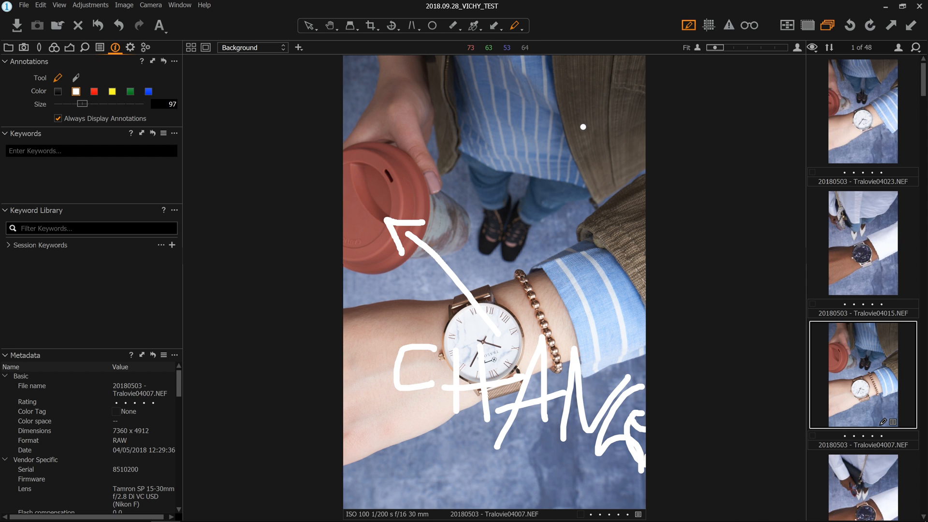
Annotate the photo with a short line on the jacket, loops around the jacket edge and shoes, and a curve at the bracelet
drag(583, 126, 535, 96)
mouse_move(606, 183)
mouse_down()
mouse_move(612, 213)
mouse_move(607, 181)
mouse_up()
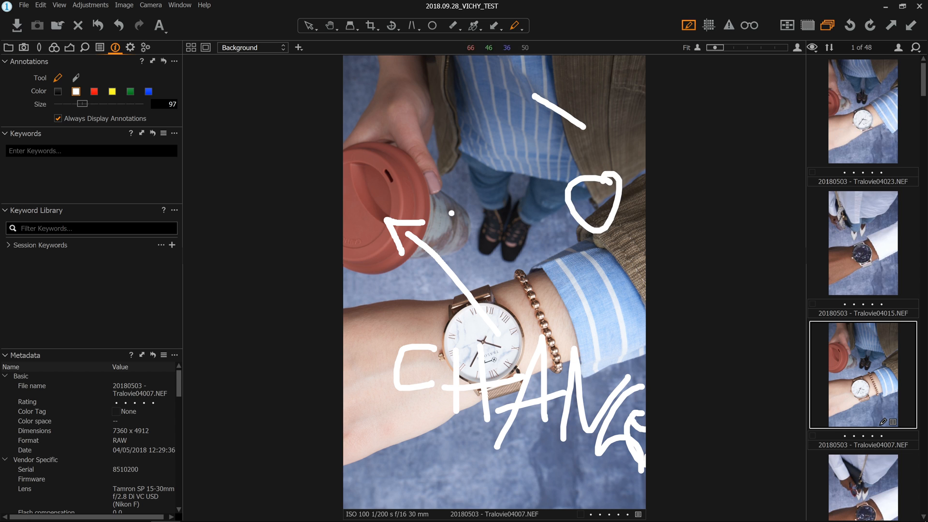
mouse_move(515, 210)
mouse_down()
mouse_move(512, 251)
mouse_move(520, 206)
mouse_up()
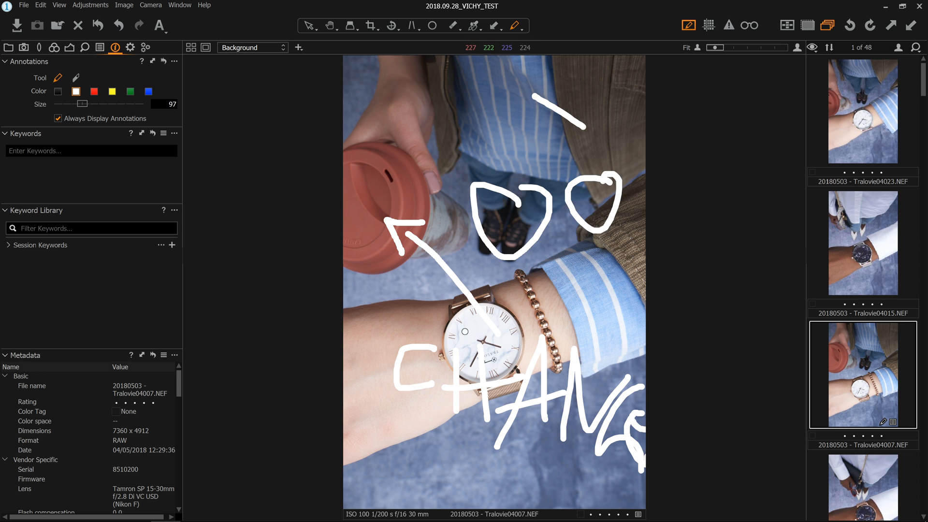
mouse_move(550, 292)
mouse_down()
mouse_move(555, 319)
mouse_move(569, 300)
mouse_up()
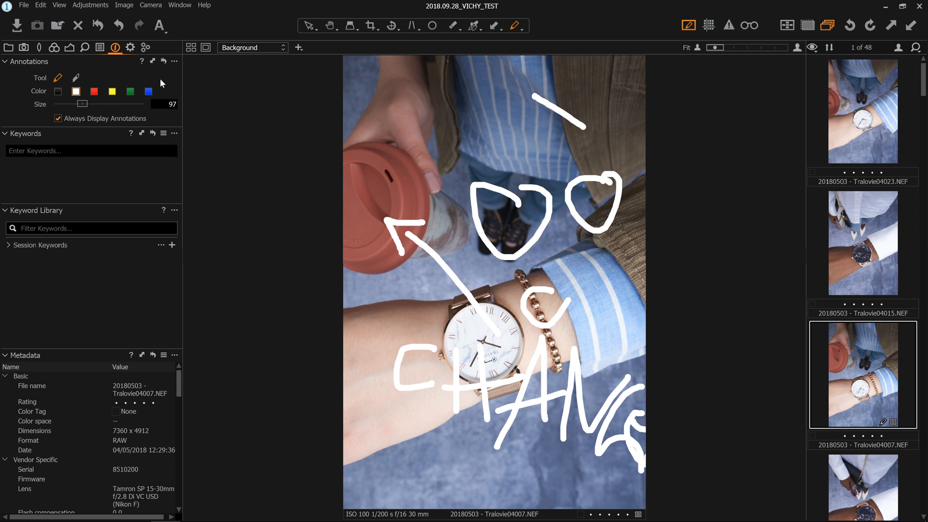
Set the TIFF Adobe RGB (1998) (8bit) process recipe to PSD format, opening with Adobe Photoshop CC 2018
click(131, 48)
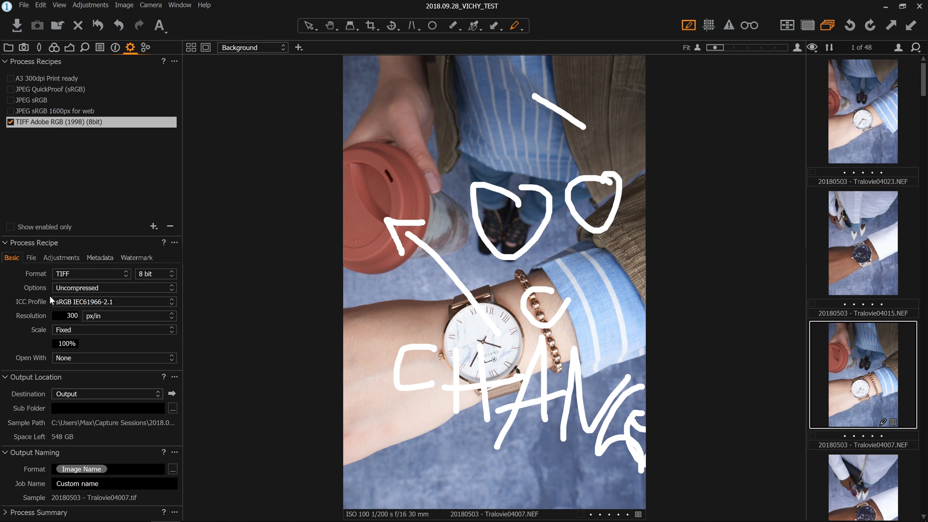
click(79, 271)
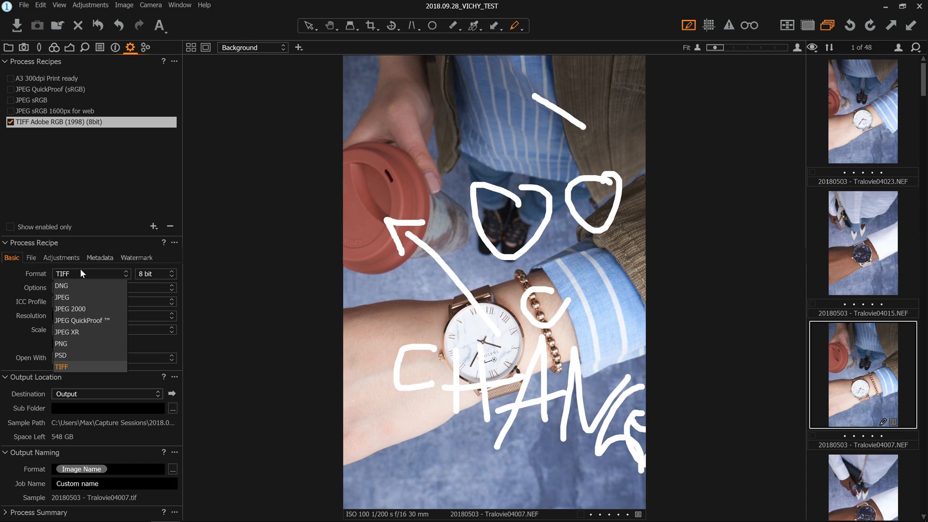
click(86, 352)
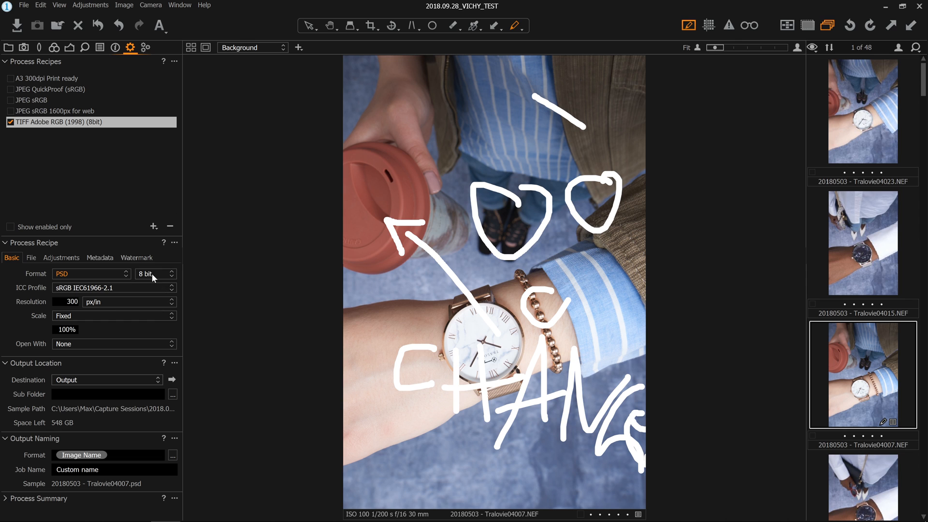
click(58, 344)
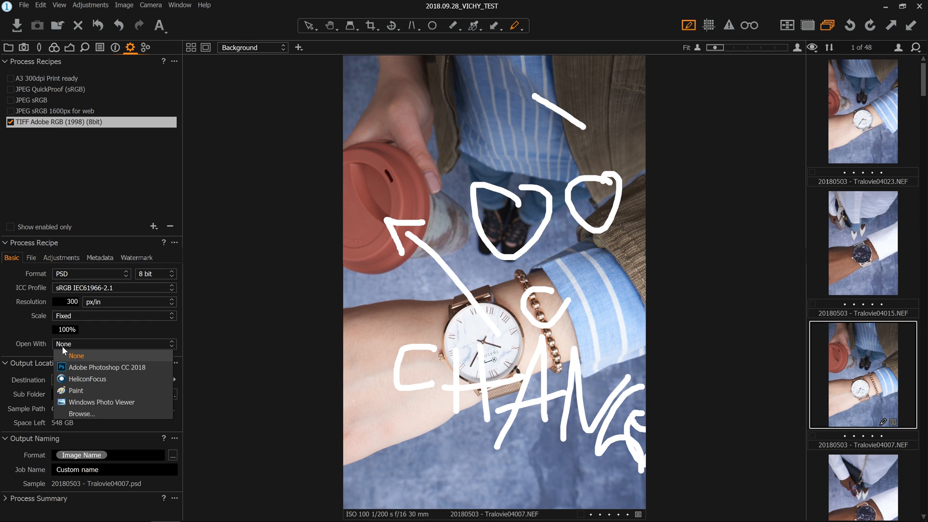
click(88, 365)
Review the recipe's file, adjustment and metadata options, and process the annotated watch photo for opening in Photoshop
click(33, 256)
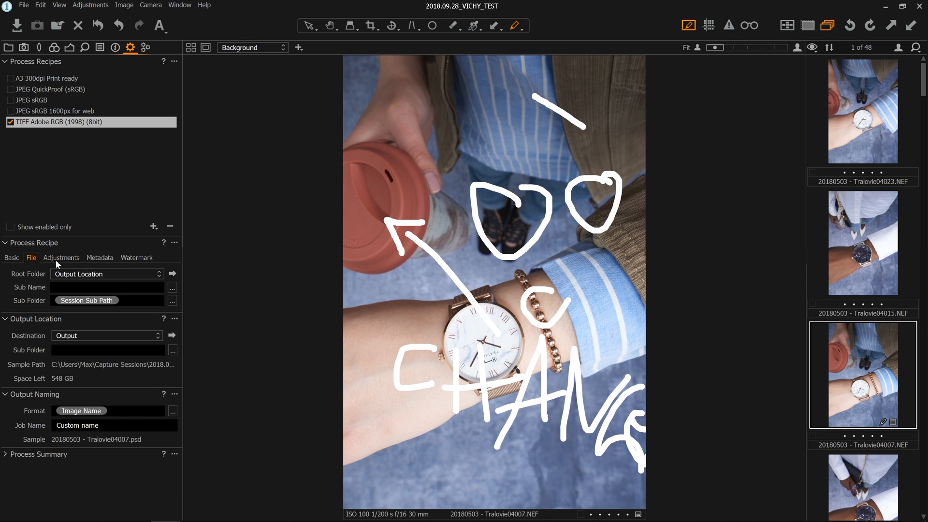
click(56, 260)
click(98, 259)
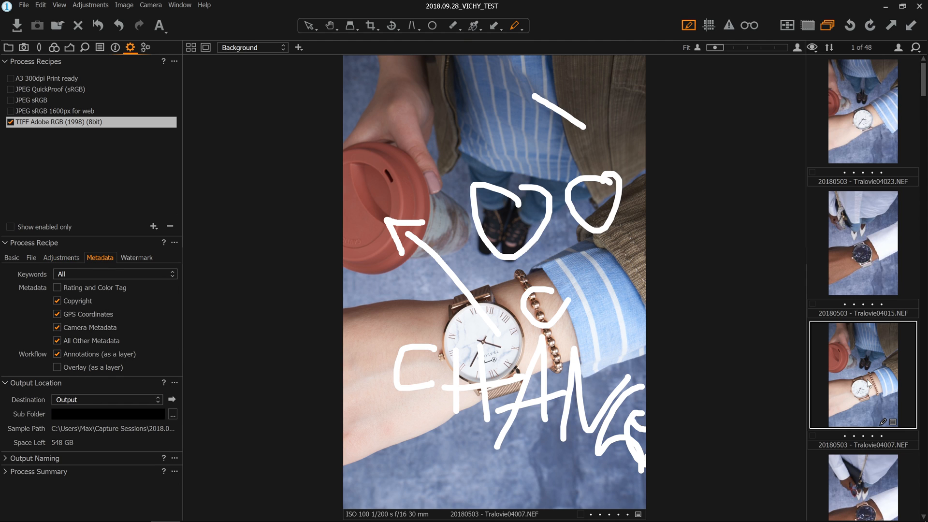
key(ctrl+d)
click(12, 257)
mouse_move(345, 518)
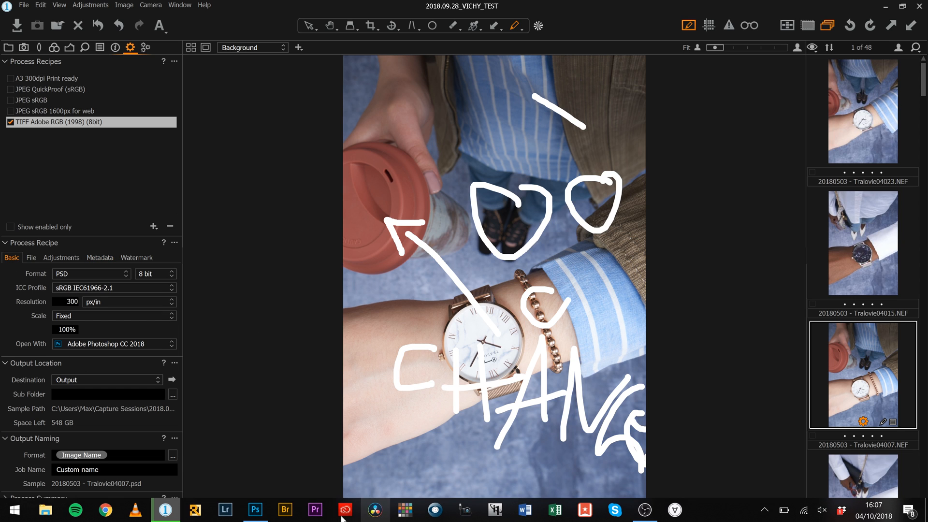
mouse_move(166, 512)
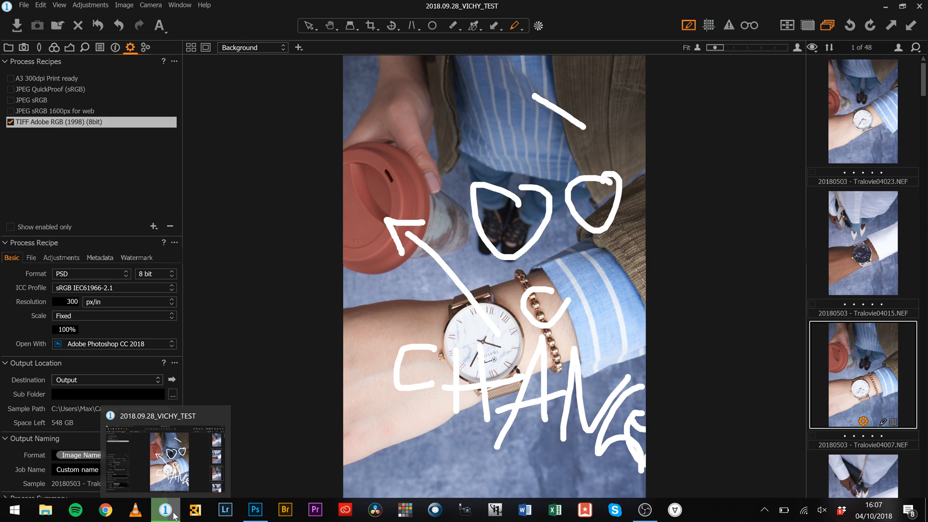
click(166, 512)
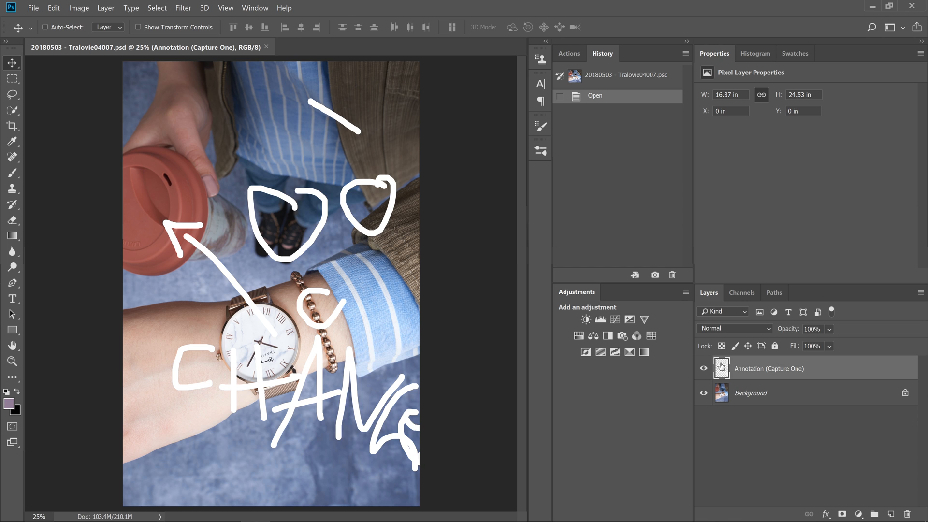
In Photoshop, switch the Annotation (Capture One) layer off and on to compare, and delete the layer
click(704, 373)
click(704, 372)
click(704, 372)
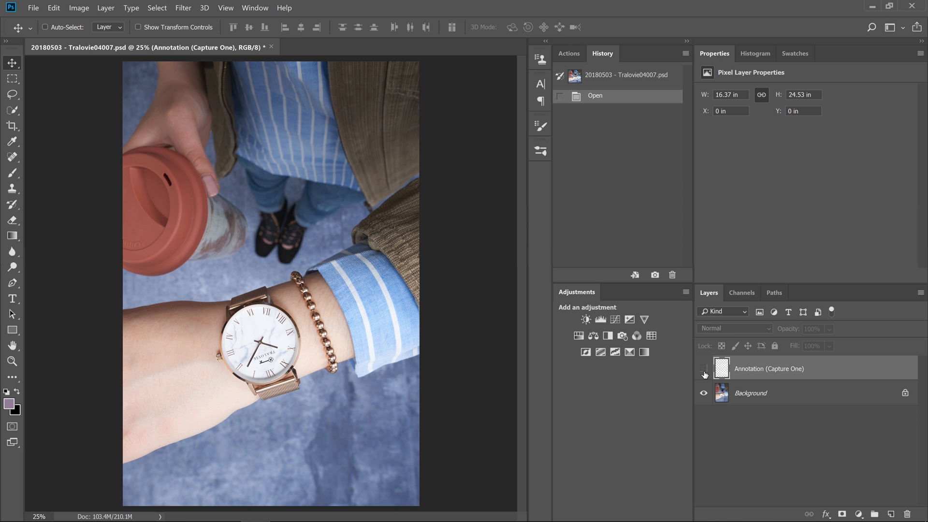
click(704, 373)
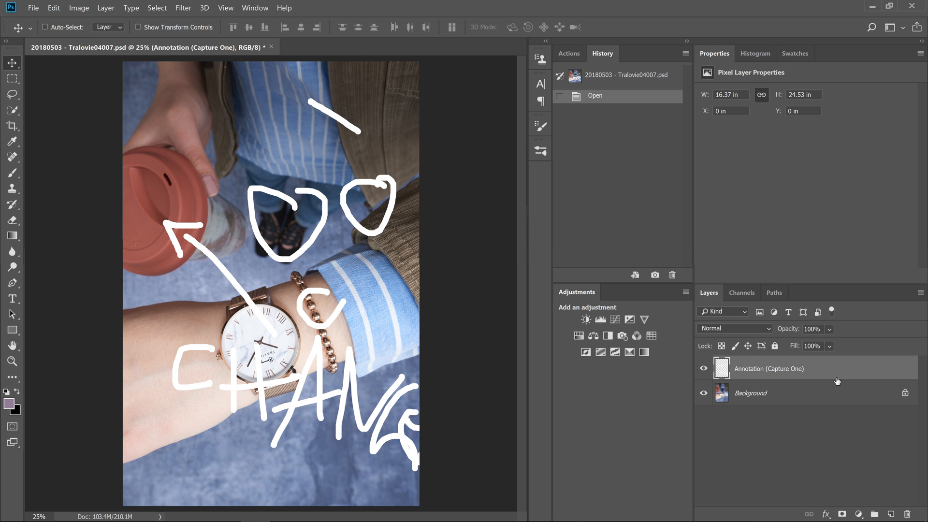
key(Delete)
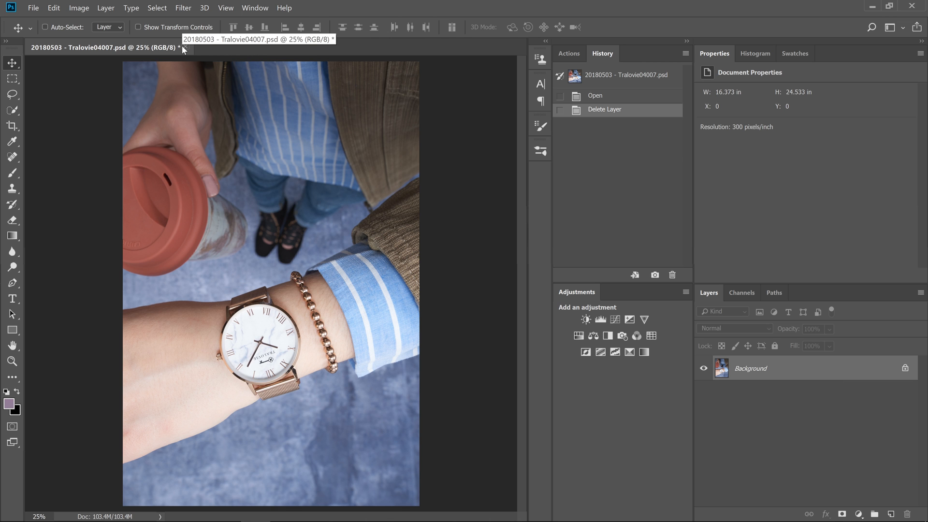